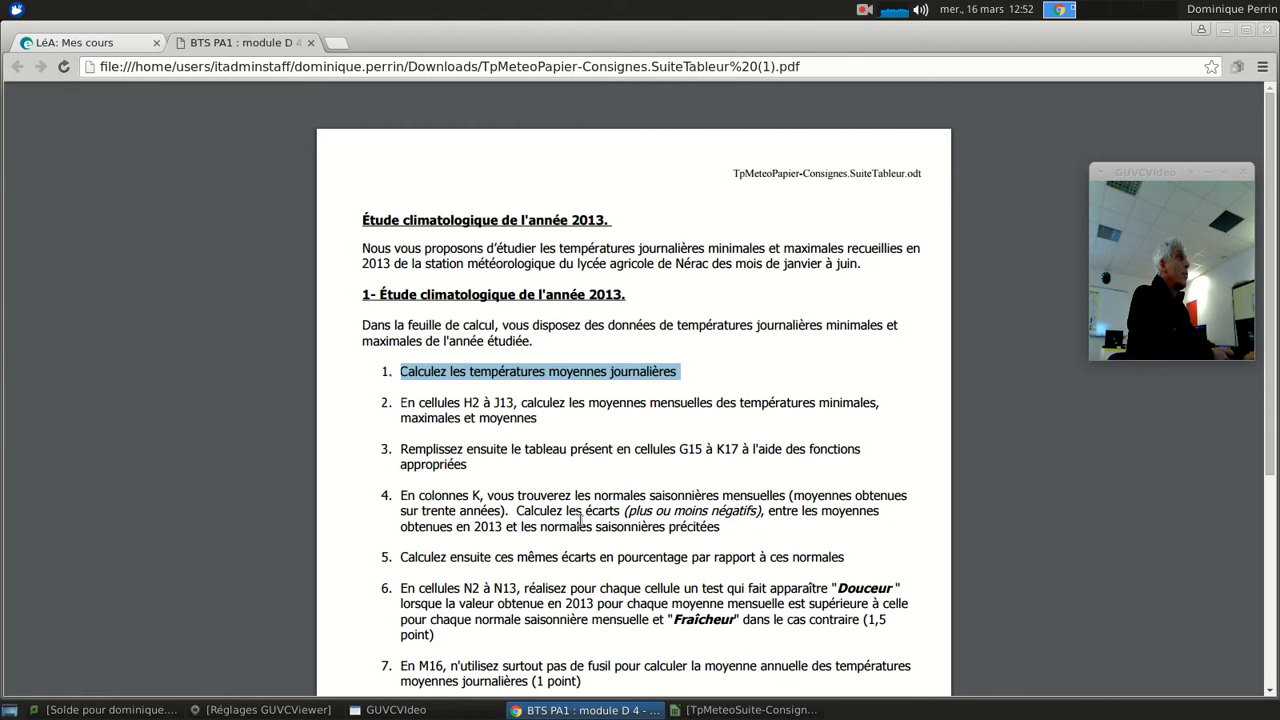
# - Read the "Normales saisonnières" instructions on the LéA course page and return to the course contents
pyautogui.click(102, 46)
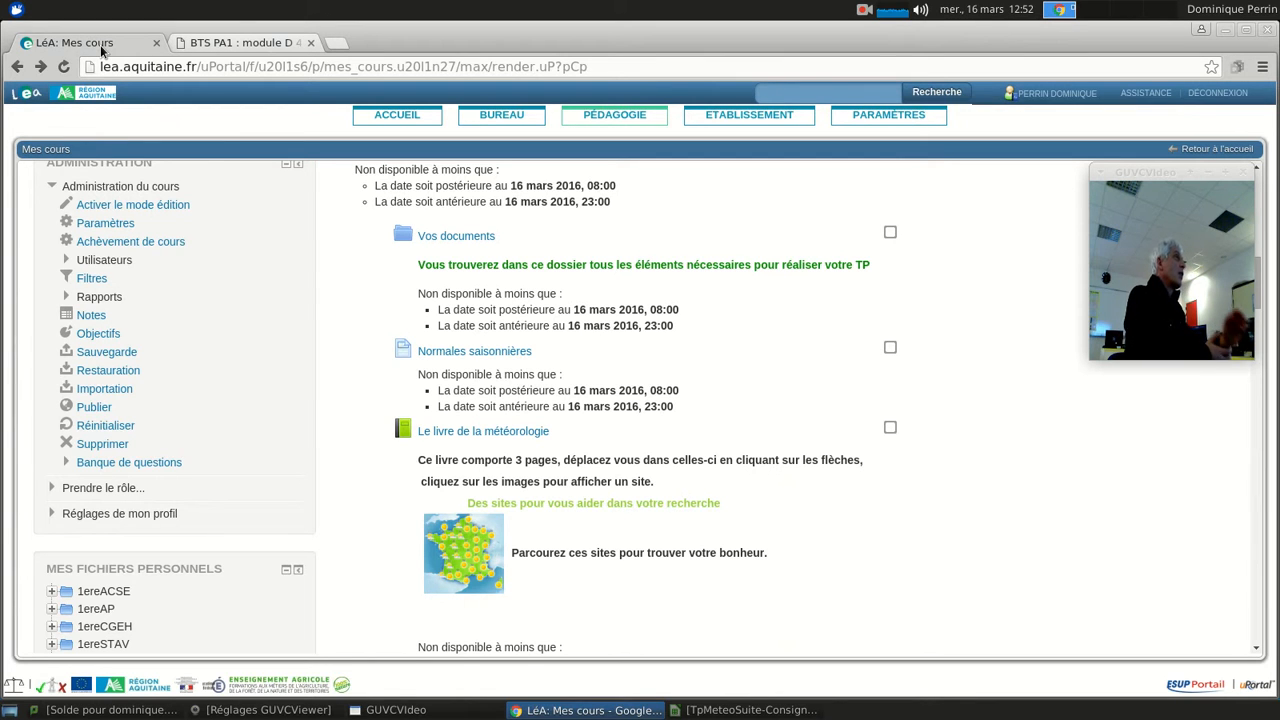
pyautogui.click(488, 356)
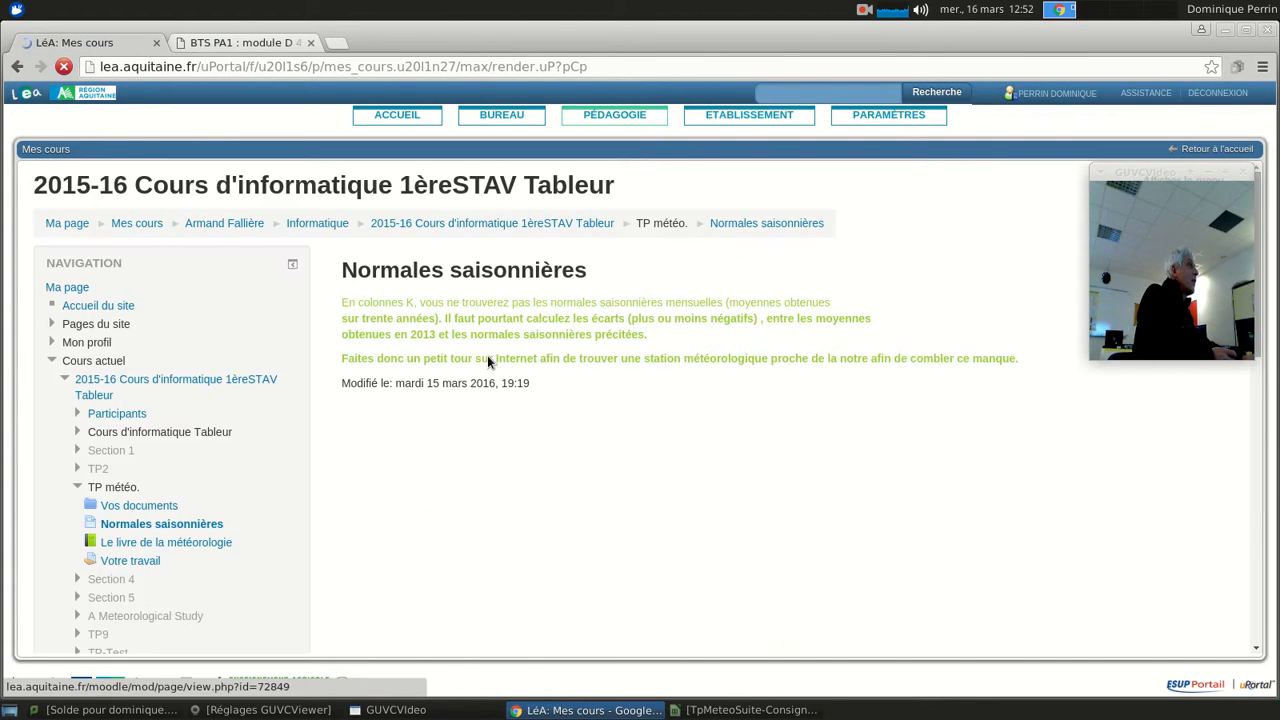
pyautogui.click(18, 67)
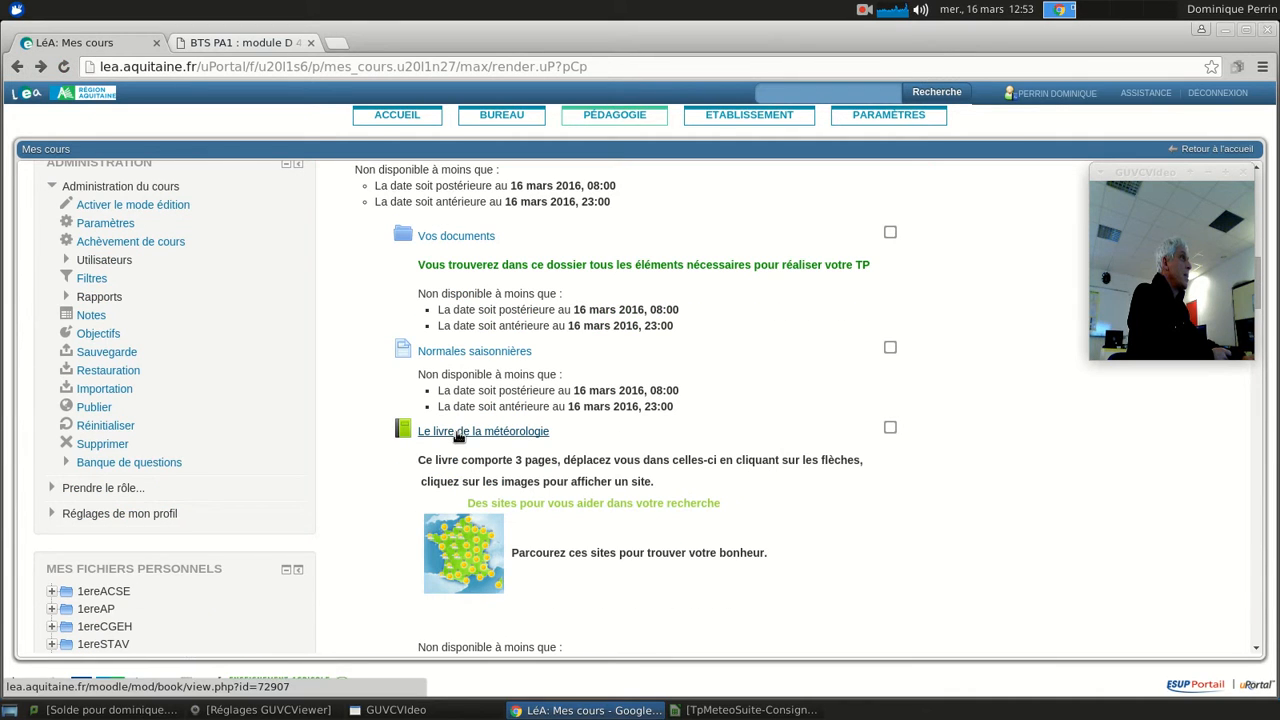
# - Open "Le livre de la météorologie", advance to chapter 1.2 La météo and open the Lameteo.org site from it
pyautogui.click(457, 437)
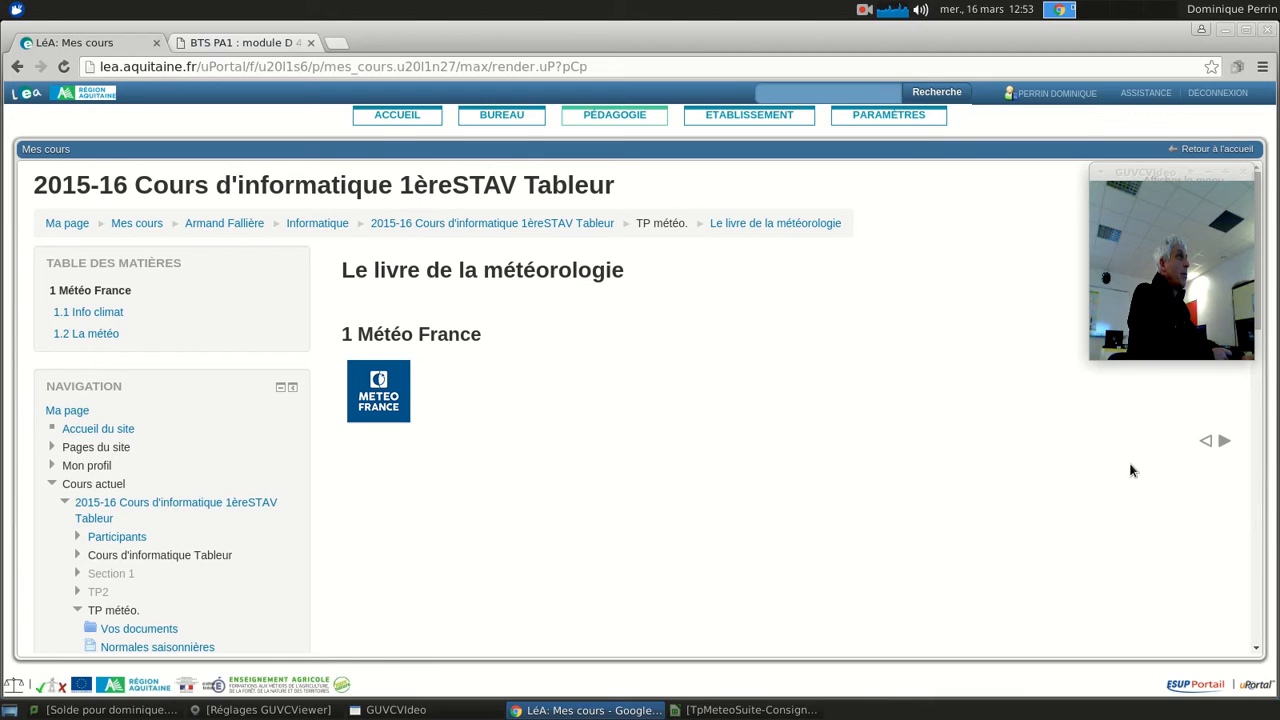
pyautogui.click(1223, 441)
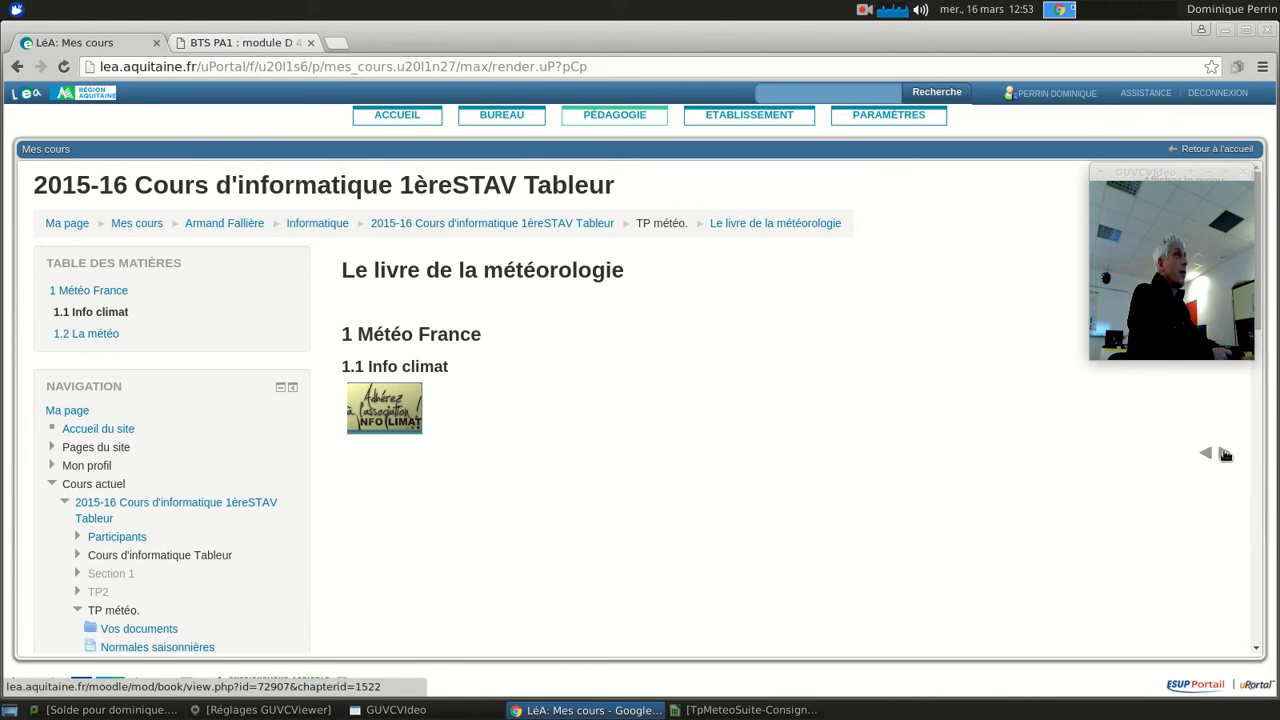
pyautogui.click(1224, 453)
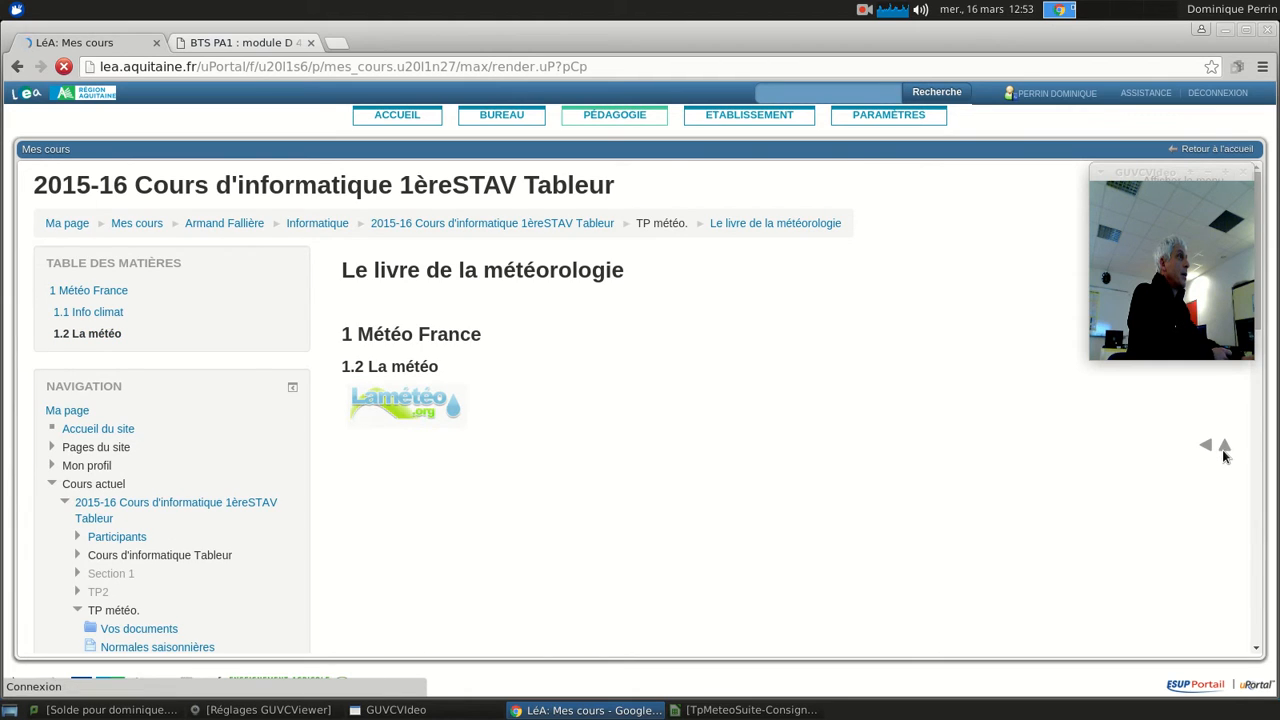
pyautogui.click(397, 405)
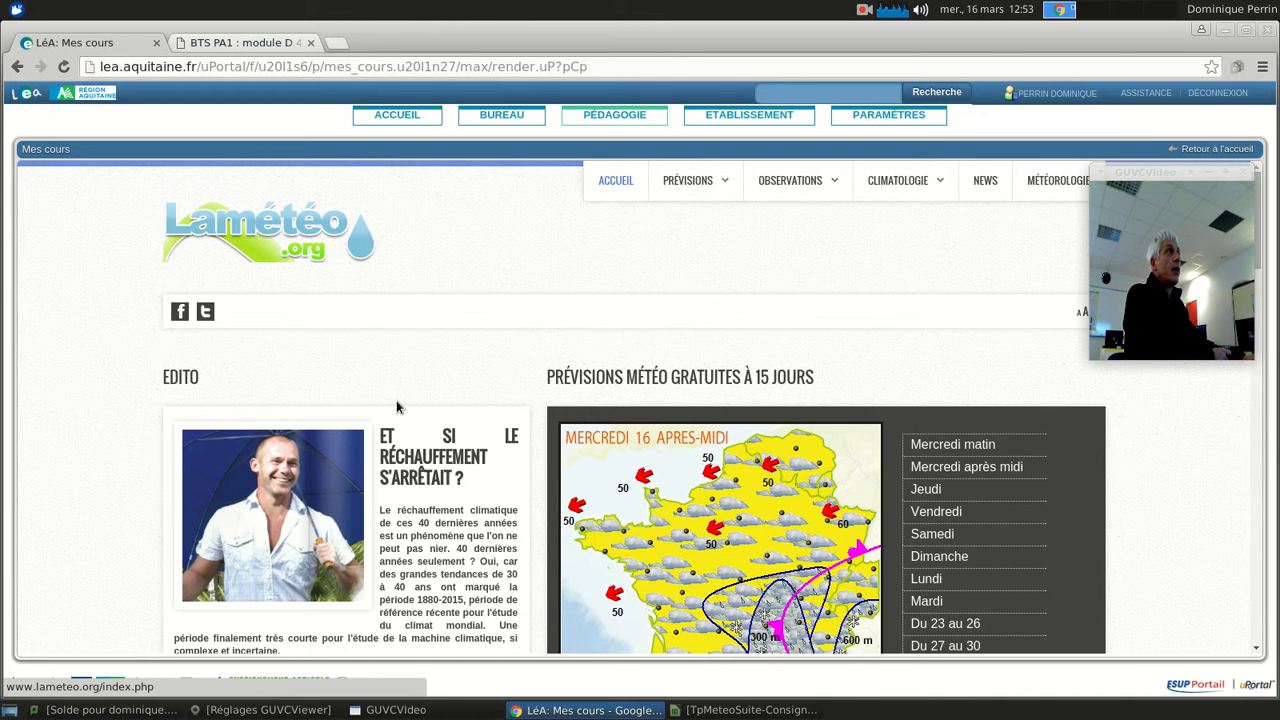
# - Examine the Météorologie section of Lameteo.org for seasonal normals
pyautogui.click(1040, 184)
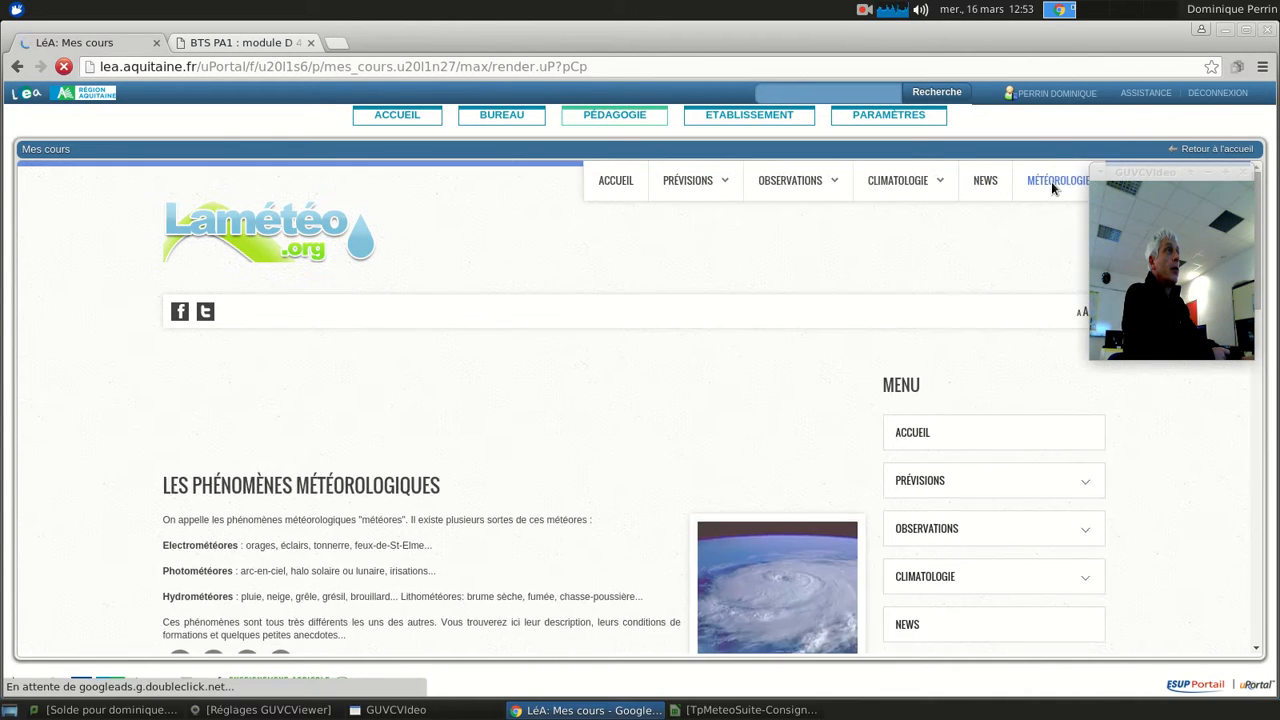
pyautogui.scroll(-2, 770, 388)
pyautogui.scroll(-1, 770, 388)
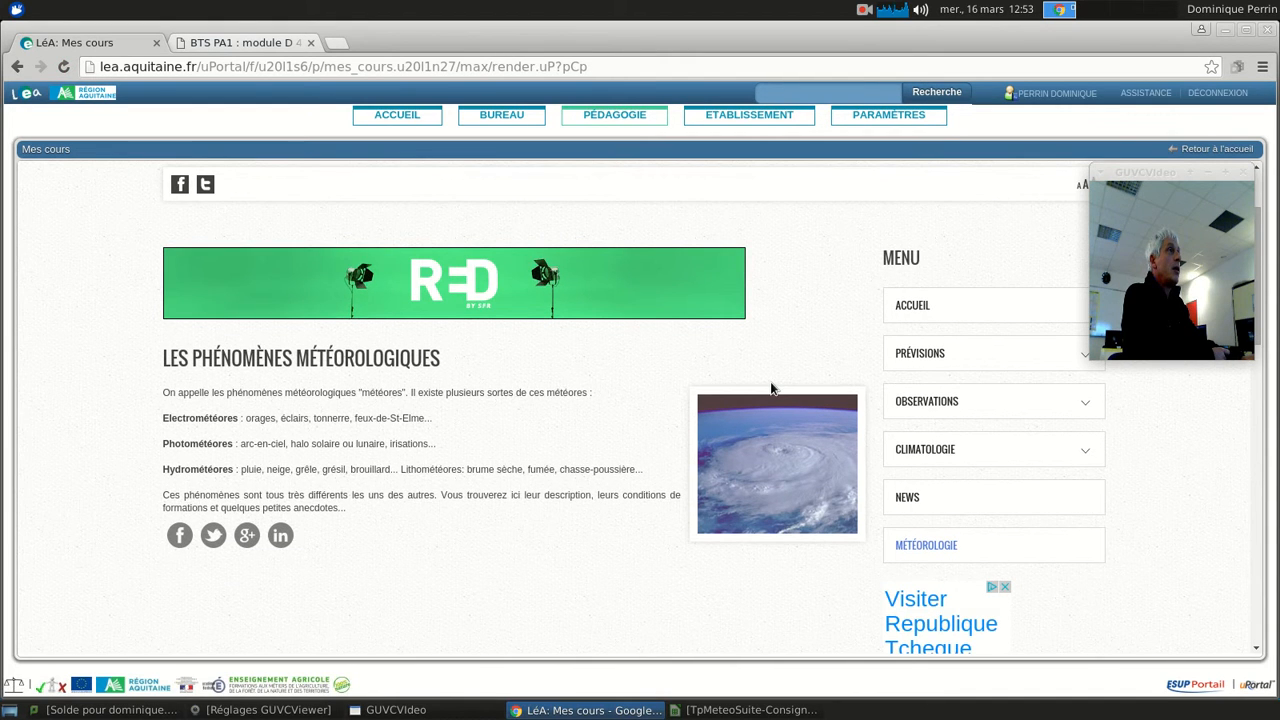
pyautogui.scroll(3, 770, 388)
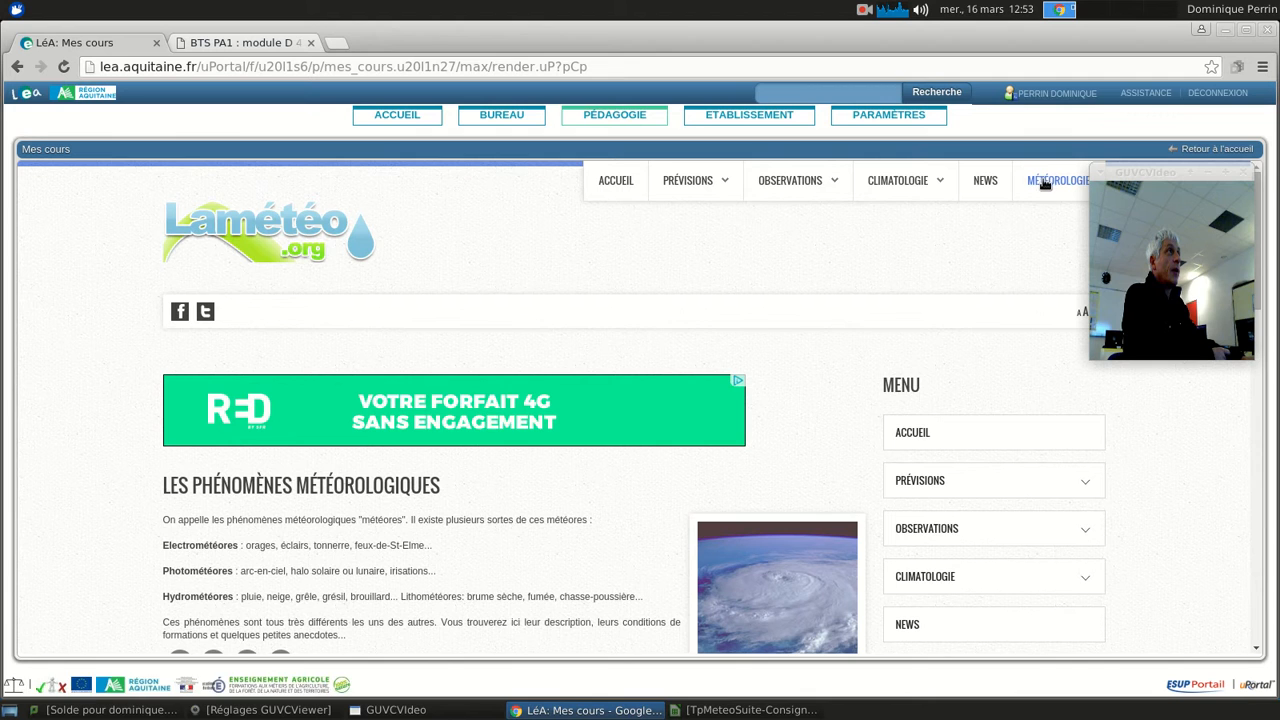
pyautogui.click(1043, 183)
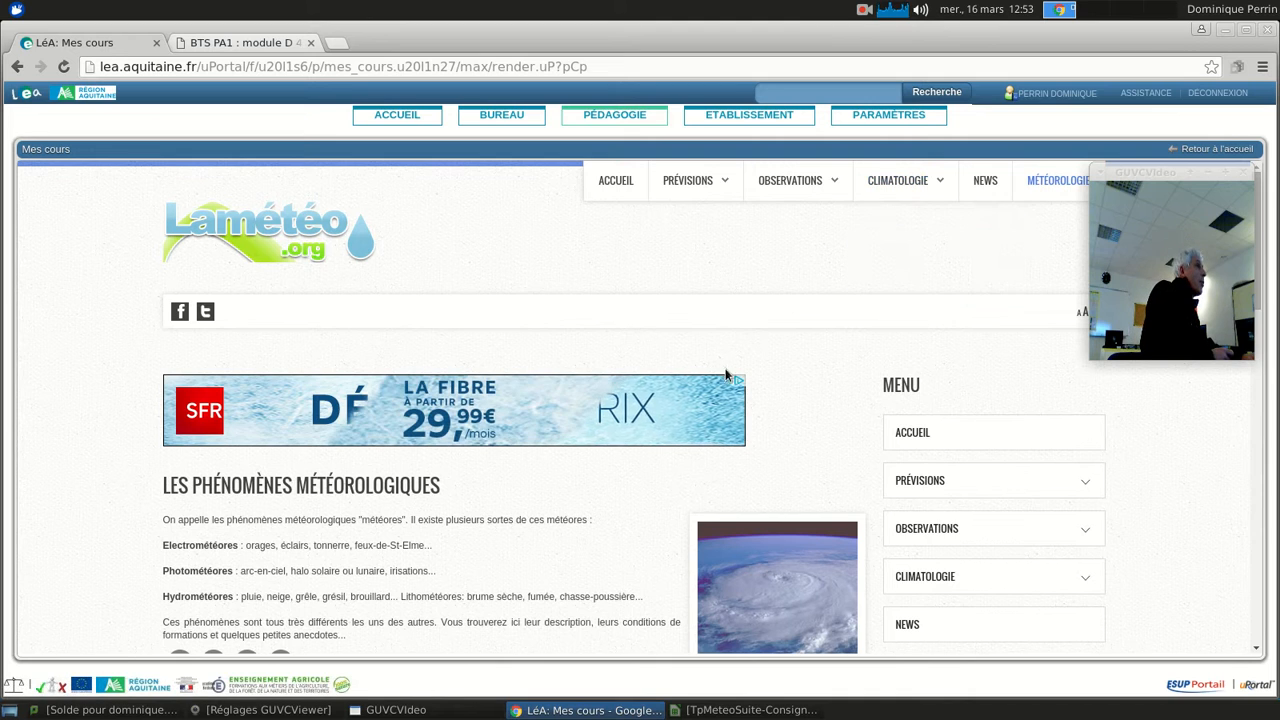
# - Open the 1981-2010 climate normals for AGEN (47) from the Climatologie section and show the monthly temperature table
pyautogui.click(1086, 583)
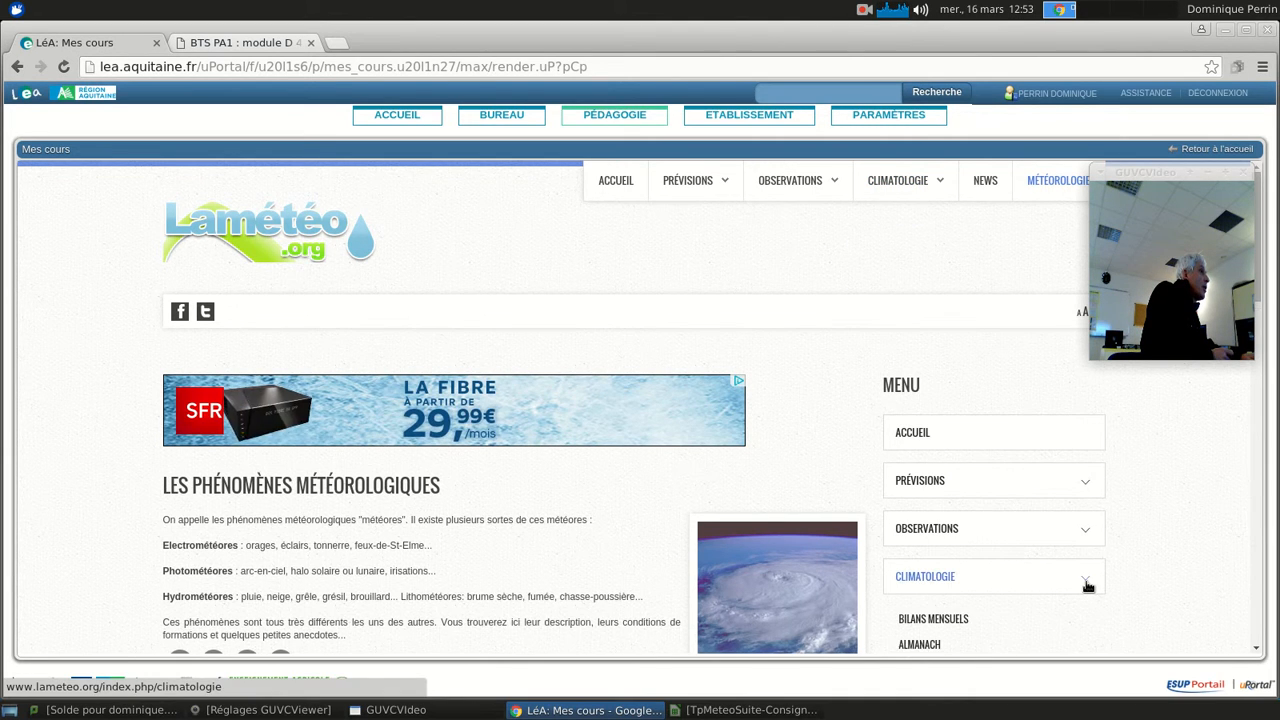
pyautogui.scroll(-3, 1087, 585)
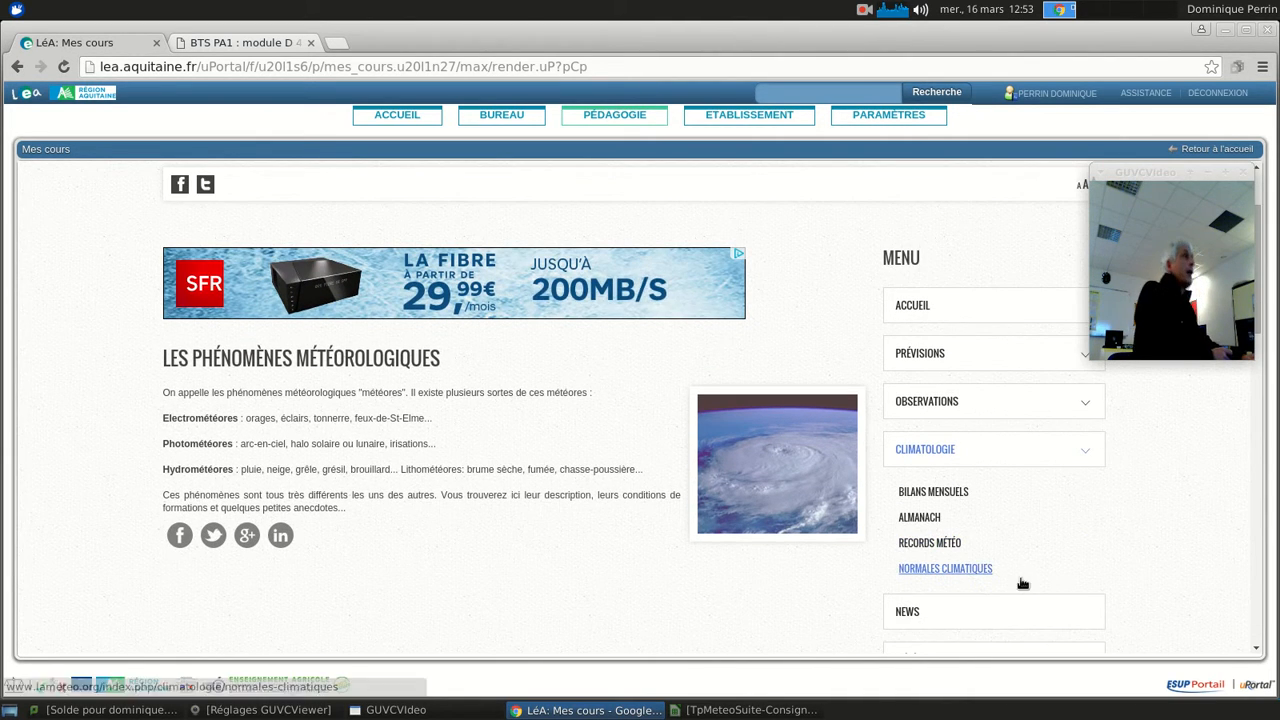
pyautogui.click(945, 568)
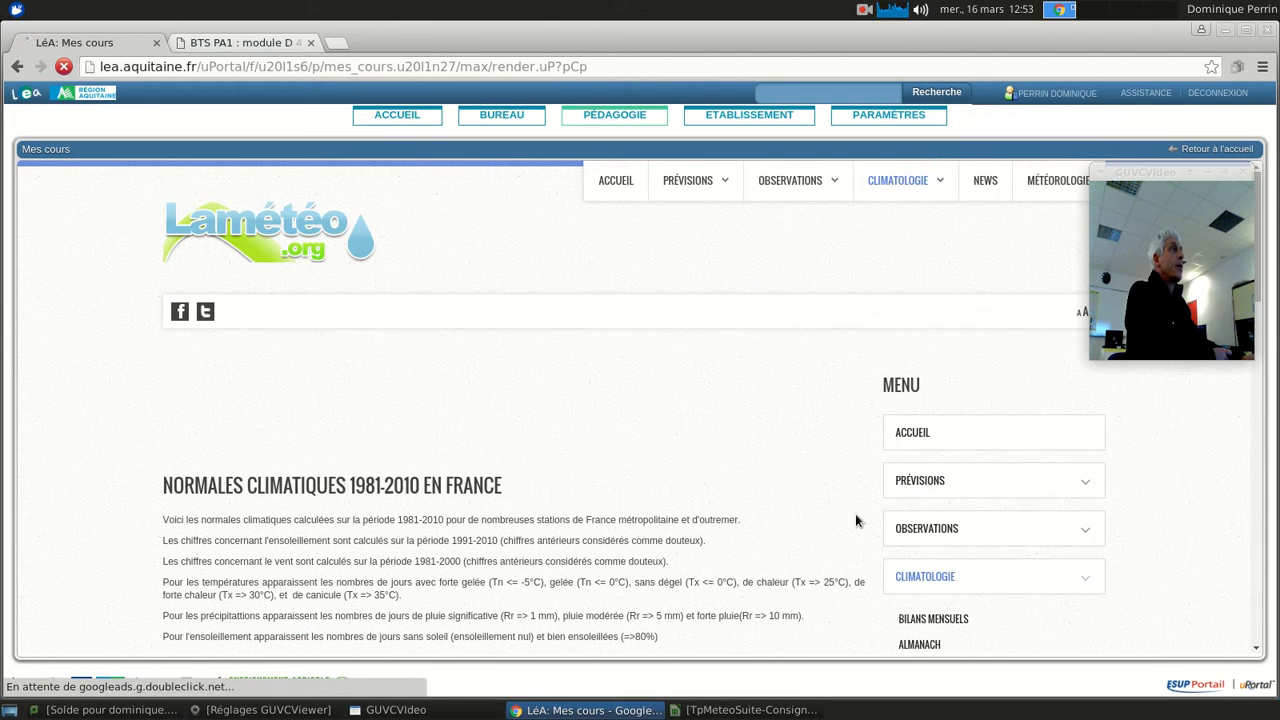
pyautogui.scroll(-3, 628, 478)
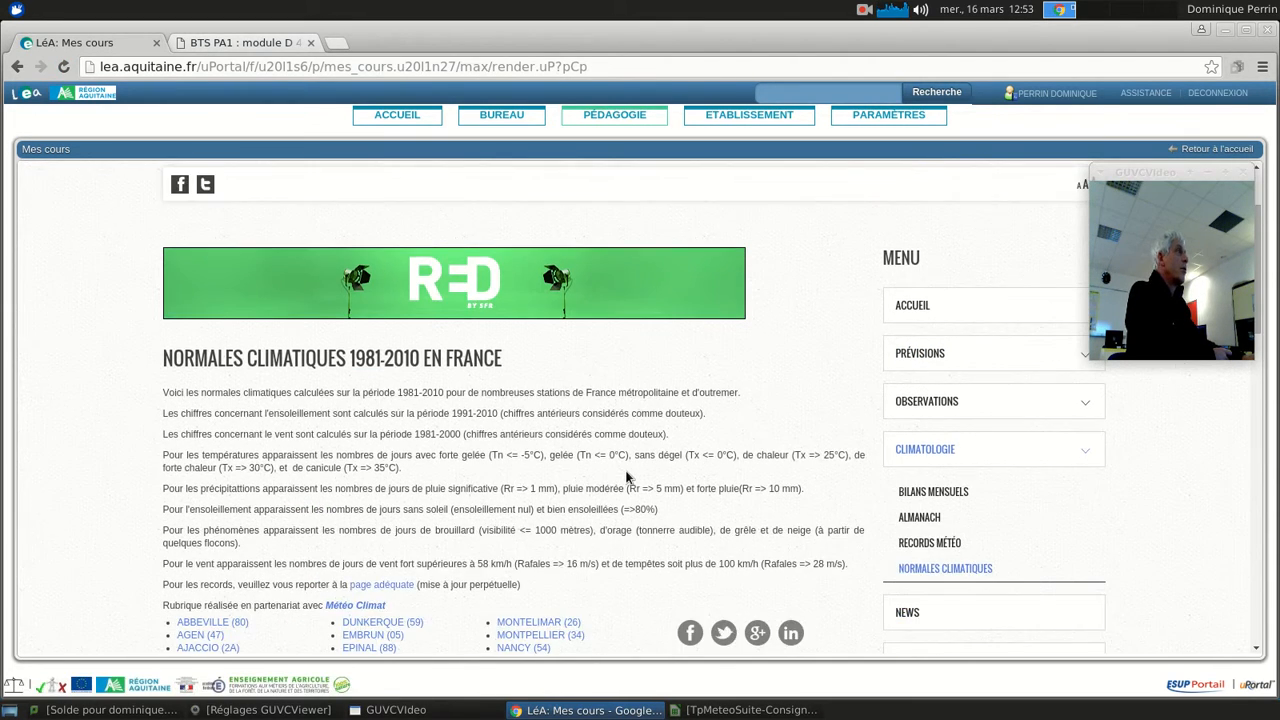
pyautogui.scroll(-2, 628, 478)
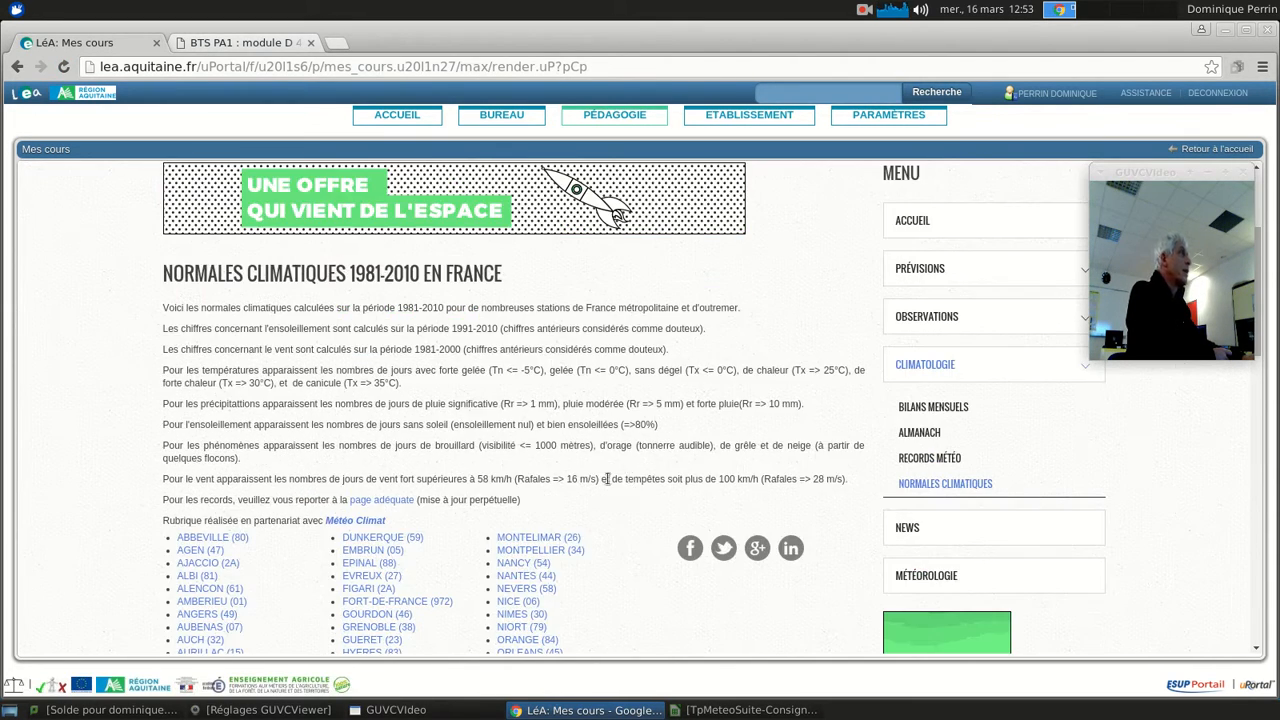
pyautogui.click(198, 555)
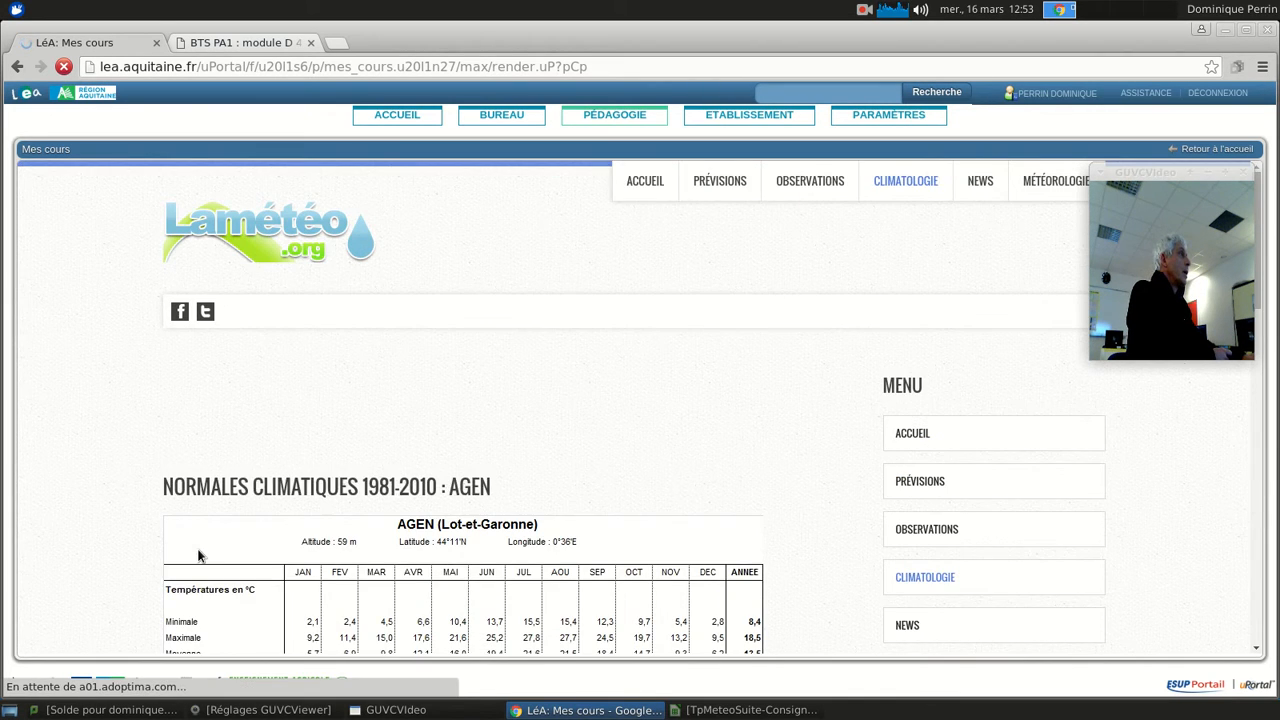
pyautogui.scroll(-3, 118, 416)
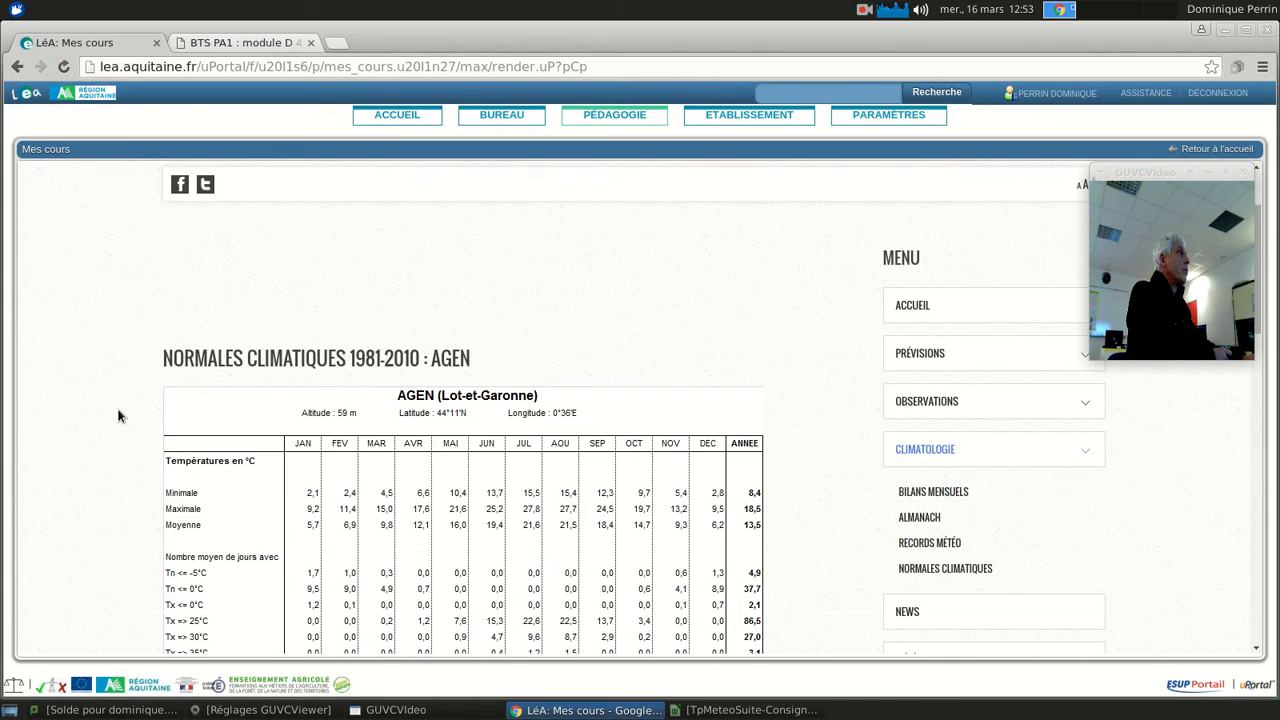
pyautogui.scroll(-1, 110, 420)
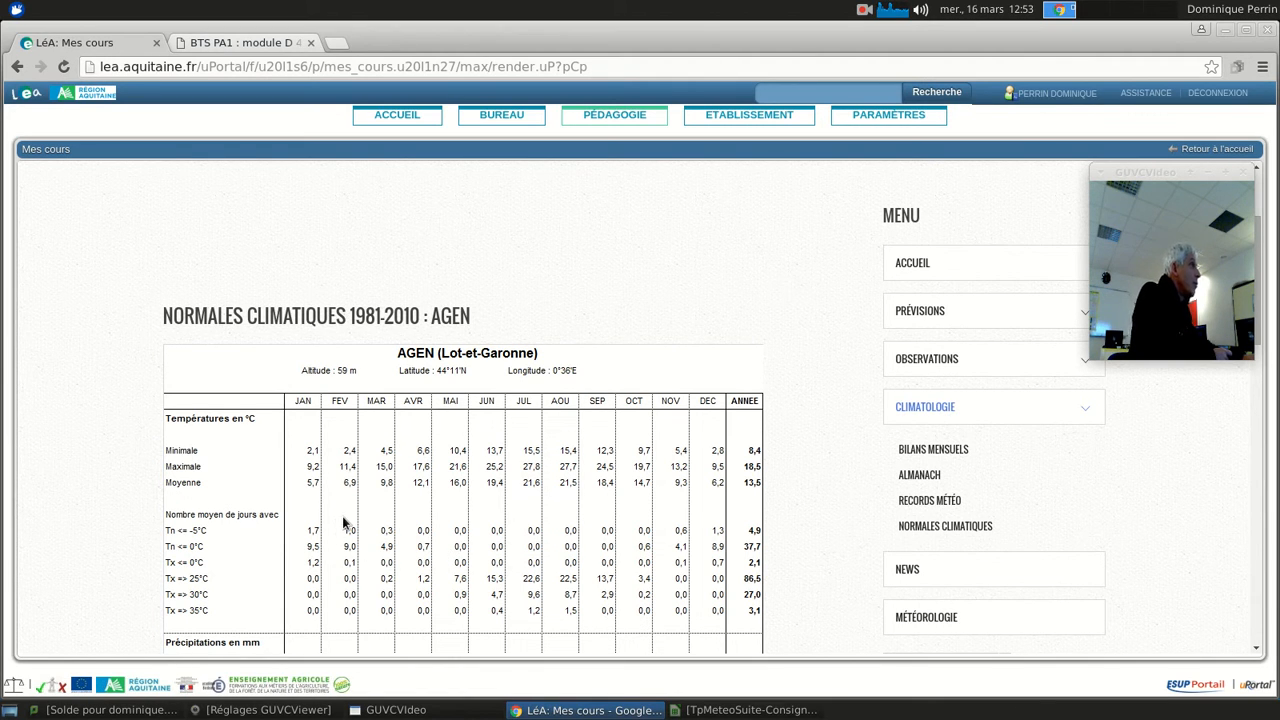
# - Capture a selected screen area covering the Agen heading and temperature normals, and copy it to the clipboard
pyautogui.click(17, 12)
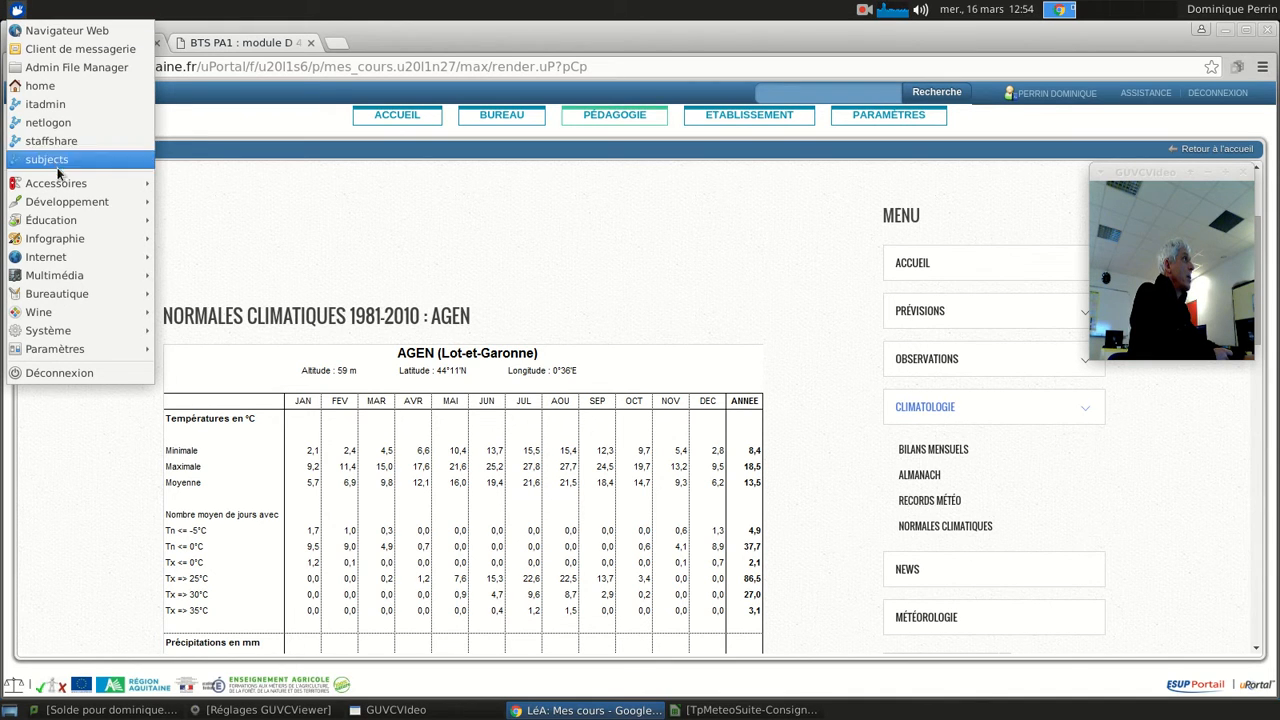
pyautogui.moveTo(61, 189)
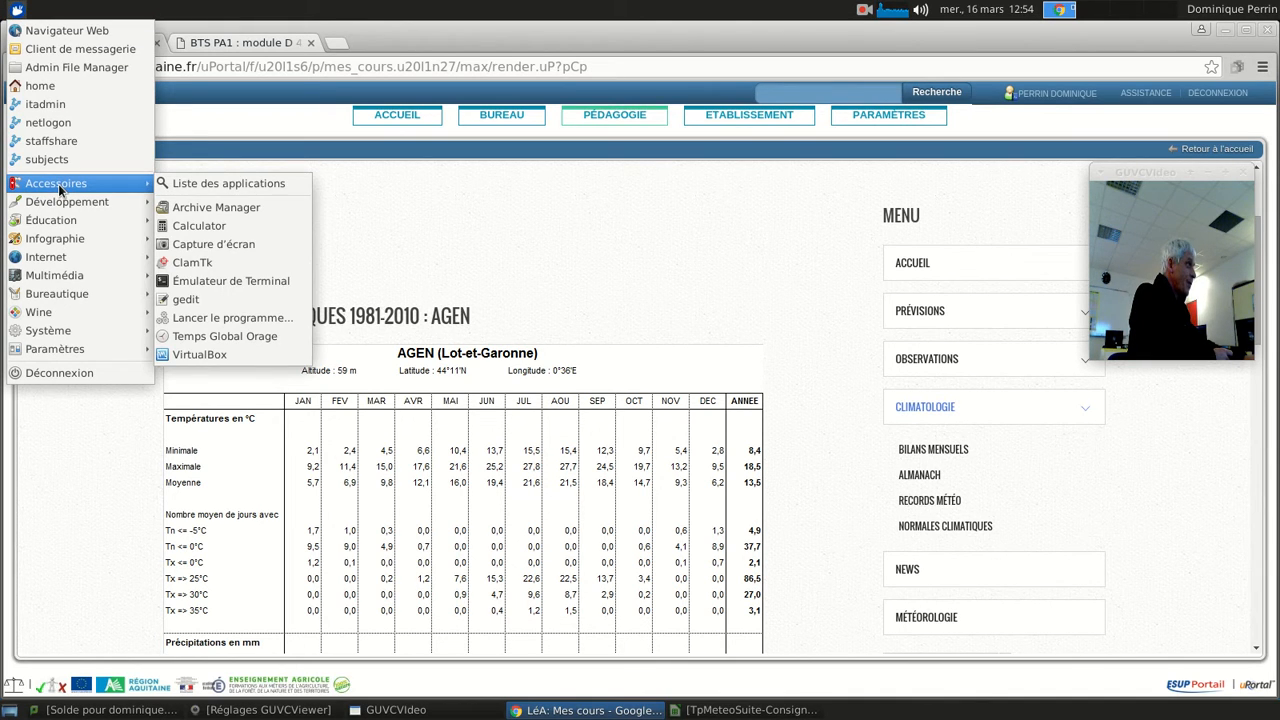
pyautogui.click(218, 246)
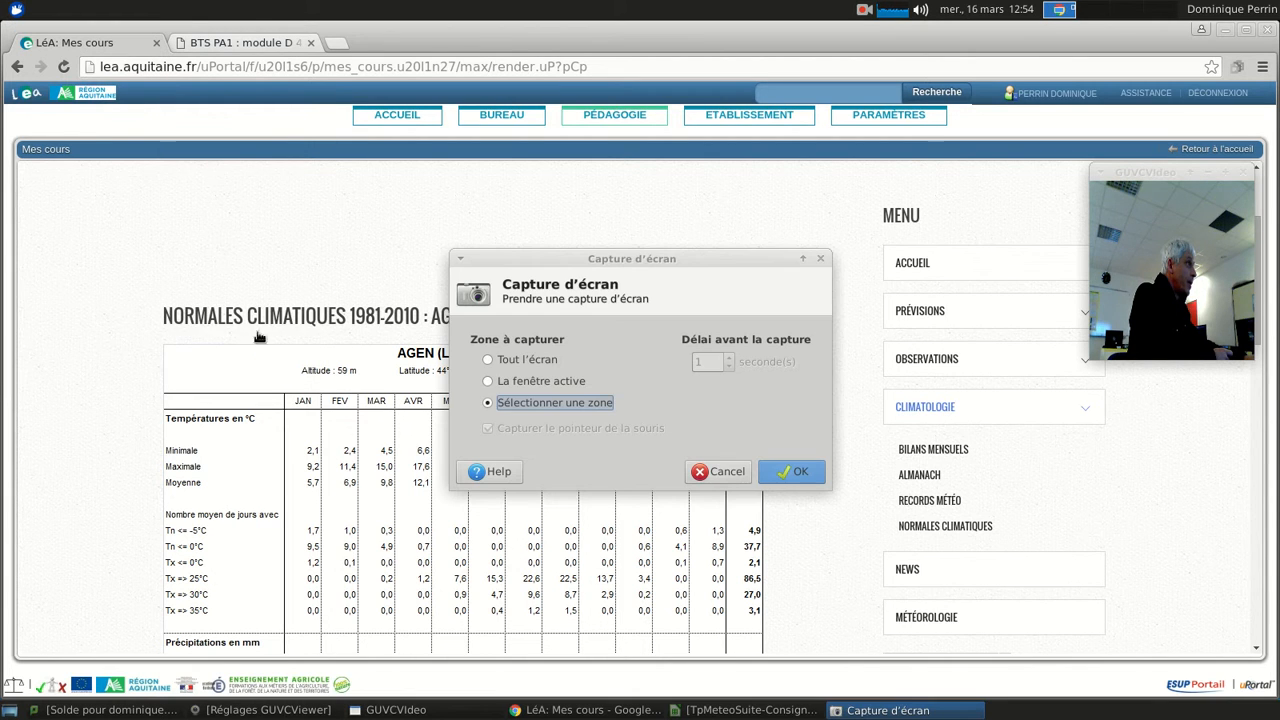
pyautogui.click(789, 475)
pyautogui.moveTo(130, 274); pyautogui.dragTo(785, 502)
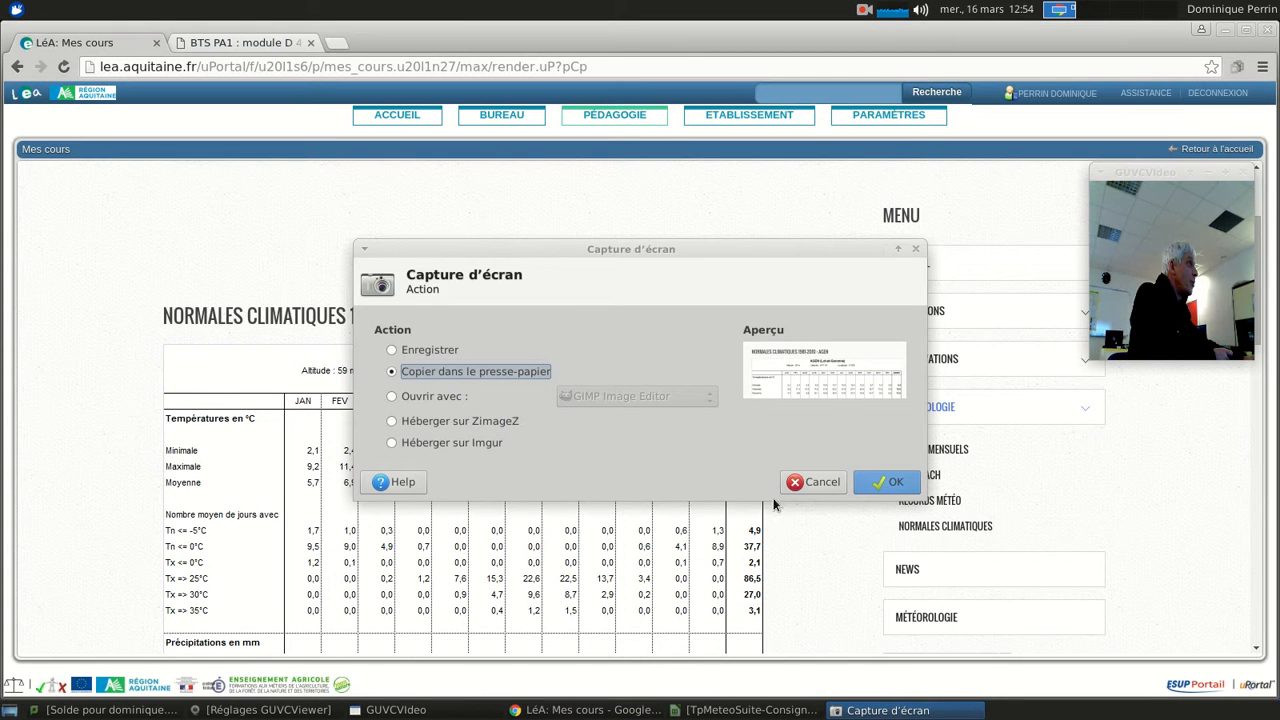
pyautogui.click(893, 484)
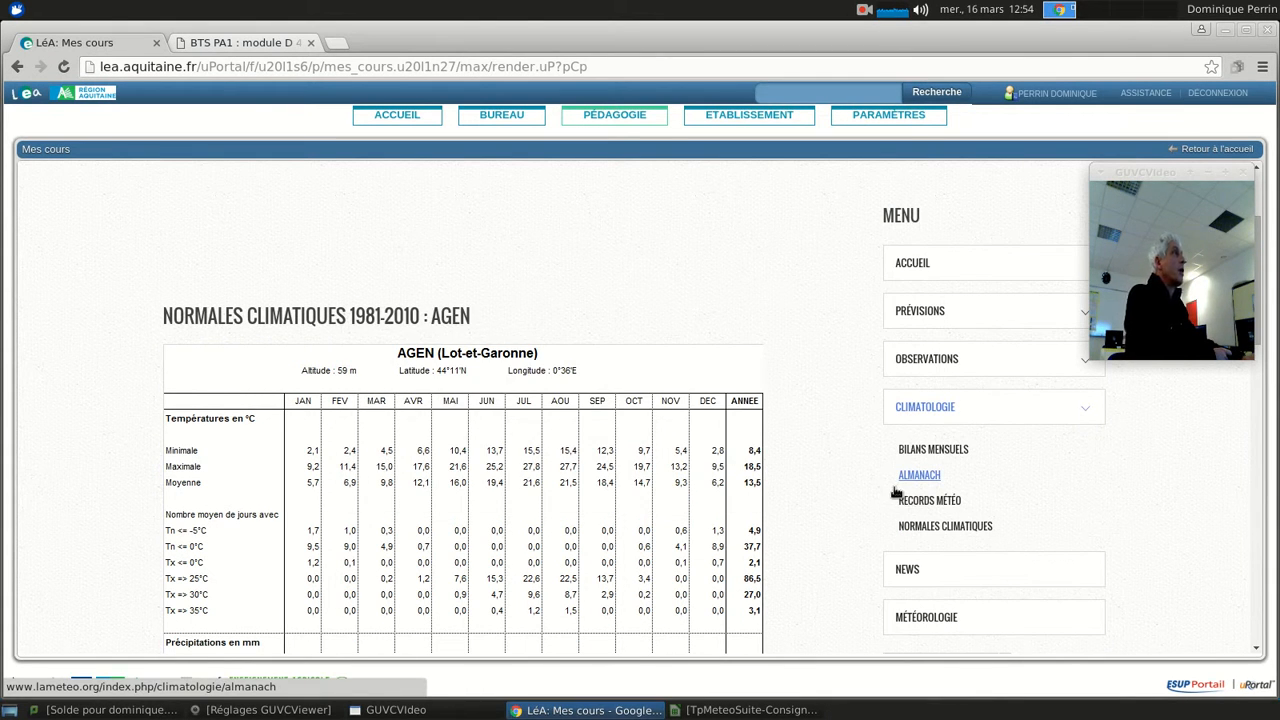
# - Switch to TpMeteoSuite-Consignes.ods in LibreOffice Calc and paste the captured Agen normals at cell G20, below the monthly table
pyautogui.click(760, 710)
pyautogui.scroll(-1, 633, 510)
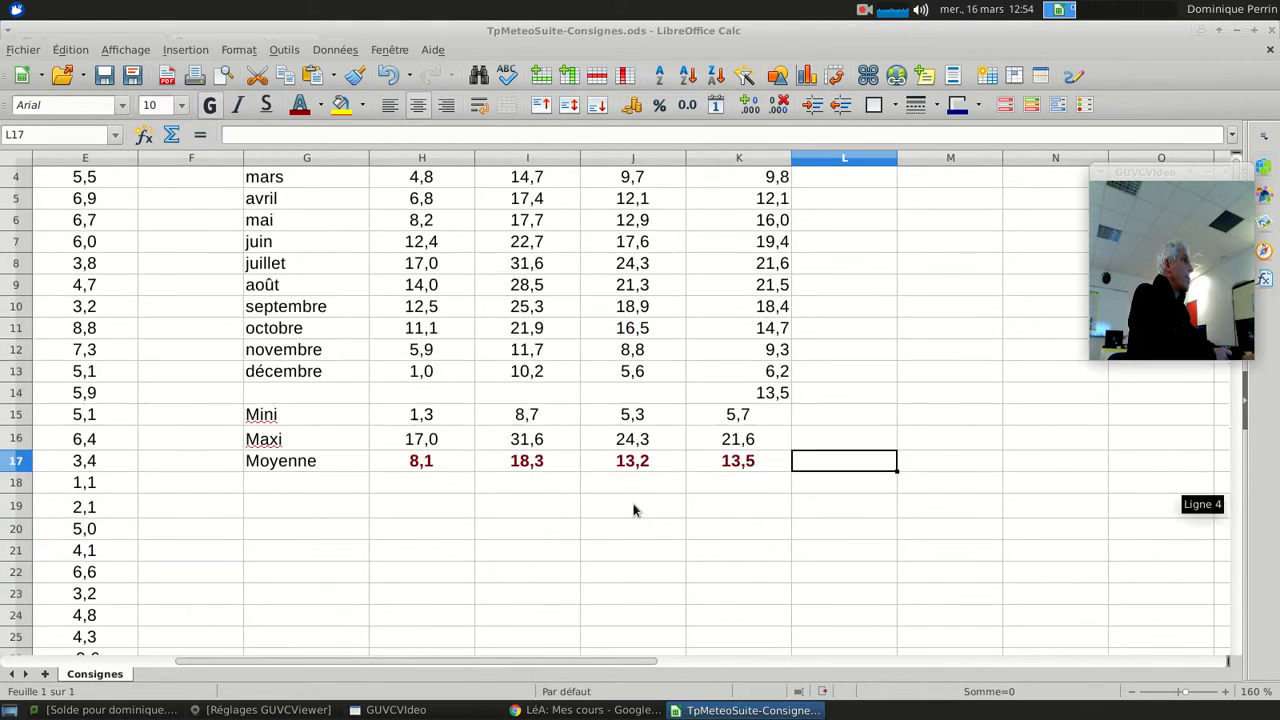
pyautogui.scroll(-4, 633, 510)
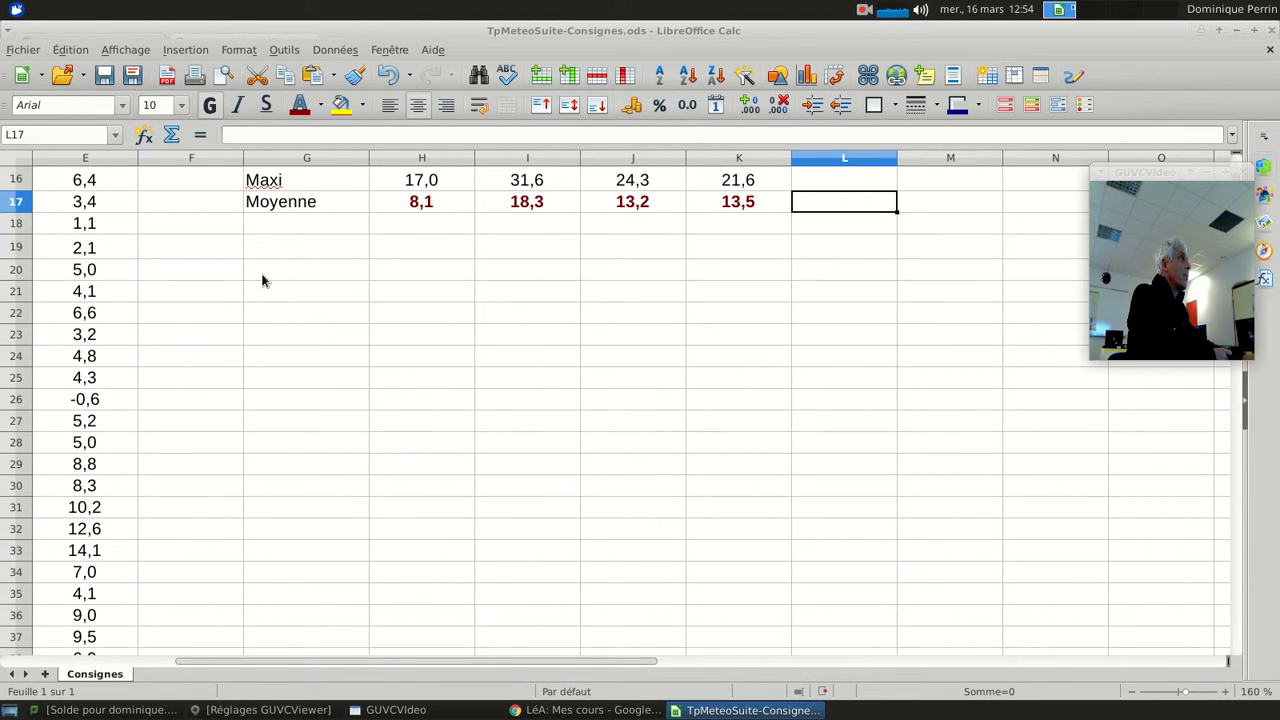
pyautogui.click(256, 279)
pyautogui.hotkey('ctrl', 'v')
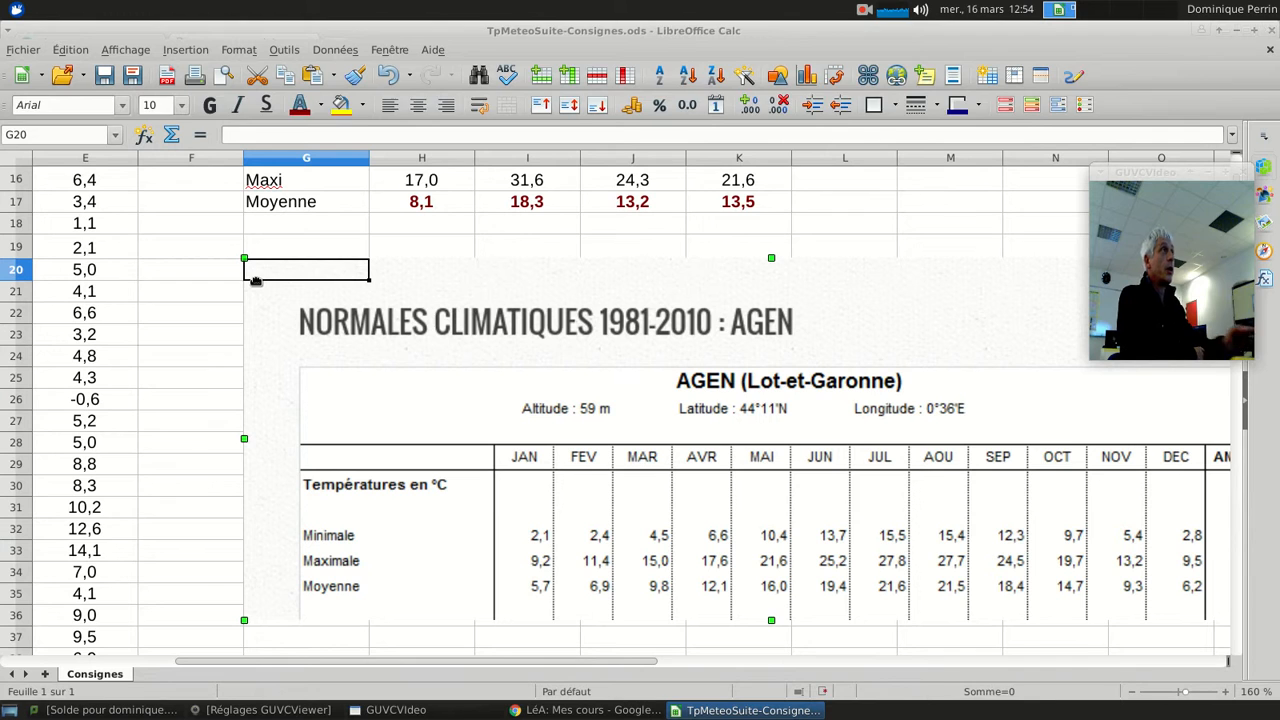
pyautogui.scroll(-2, 143, 410)
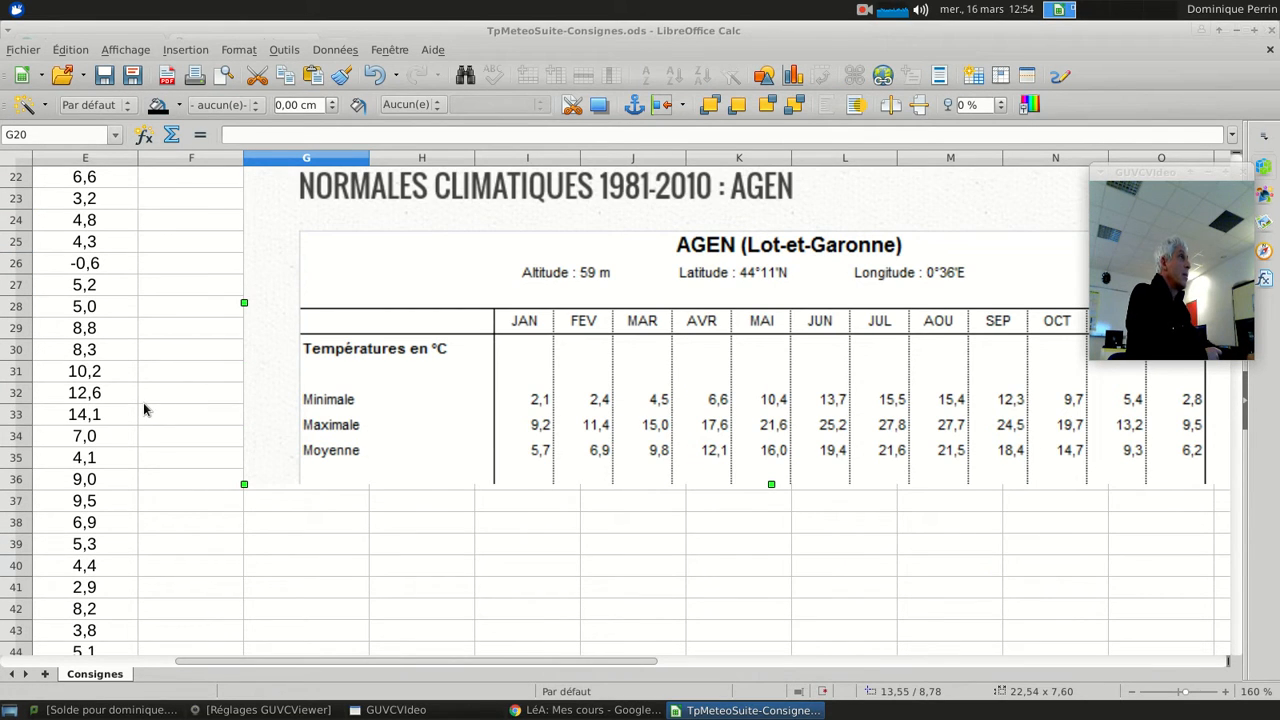
pyautogui.click(182, 403)
# - Examine the average formulas of the Moyenne row in cells H17 to K17
pyautogui.scroll(7, 380, 466)
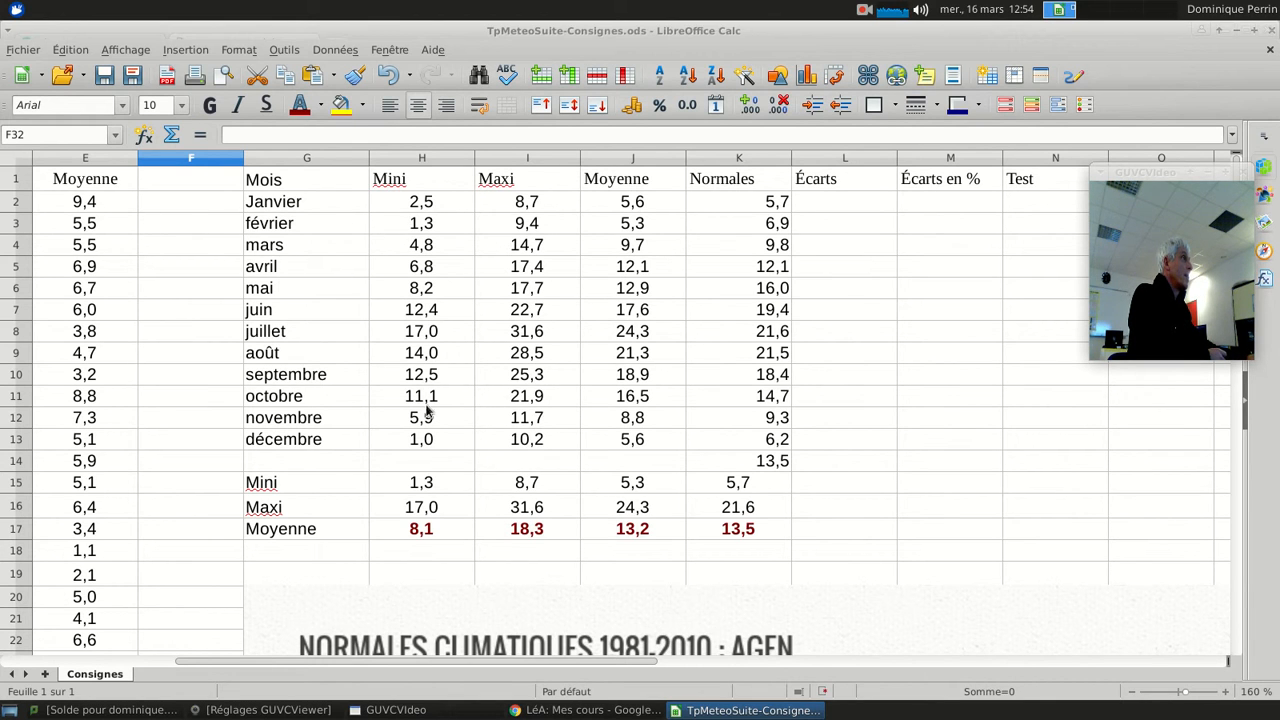
pyautogui.click(421, 537)
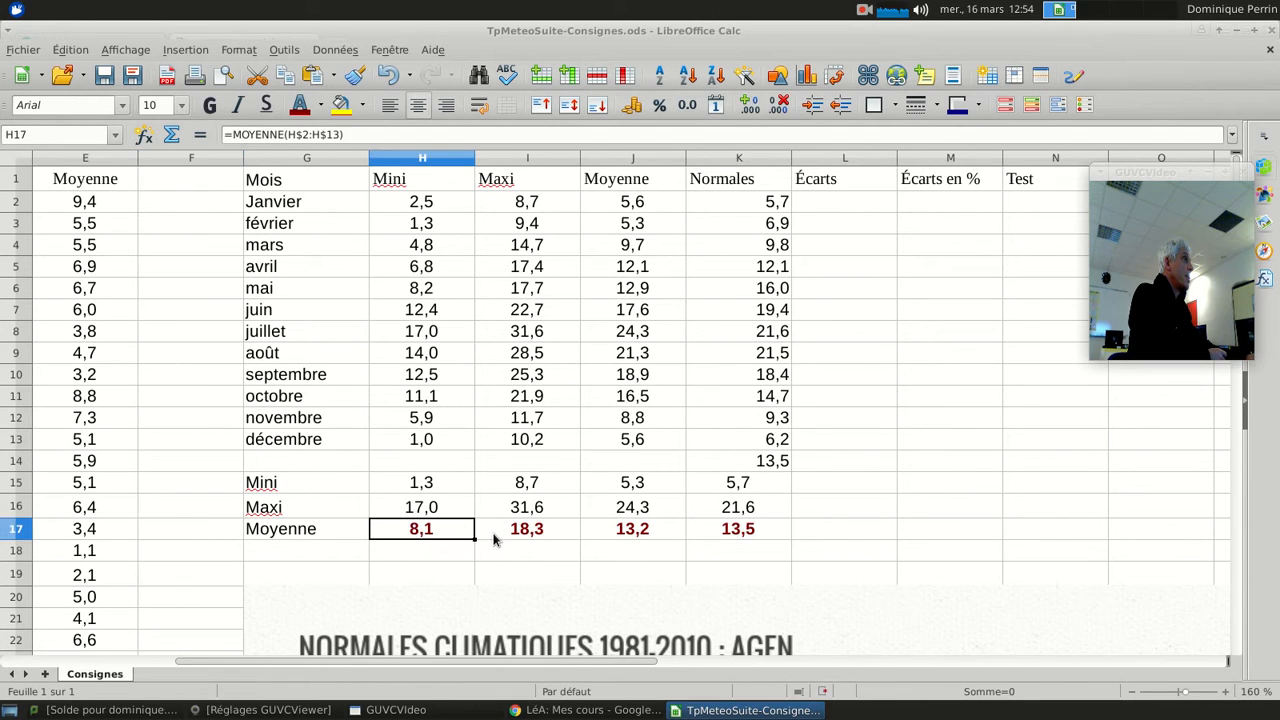
pyautogui.click(508, 537)
pyautogui.click(637, 537)
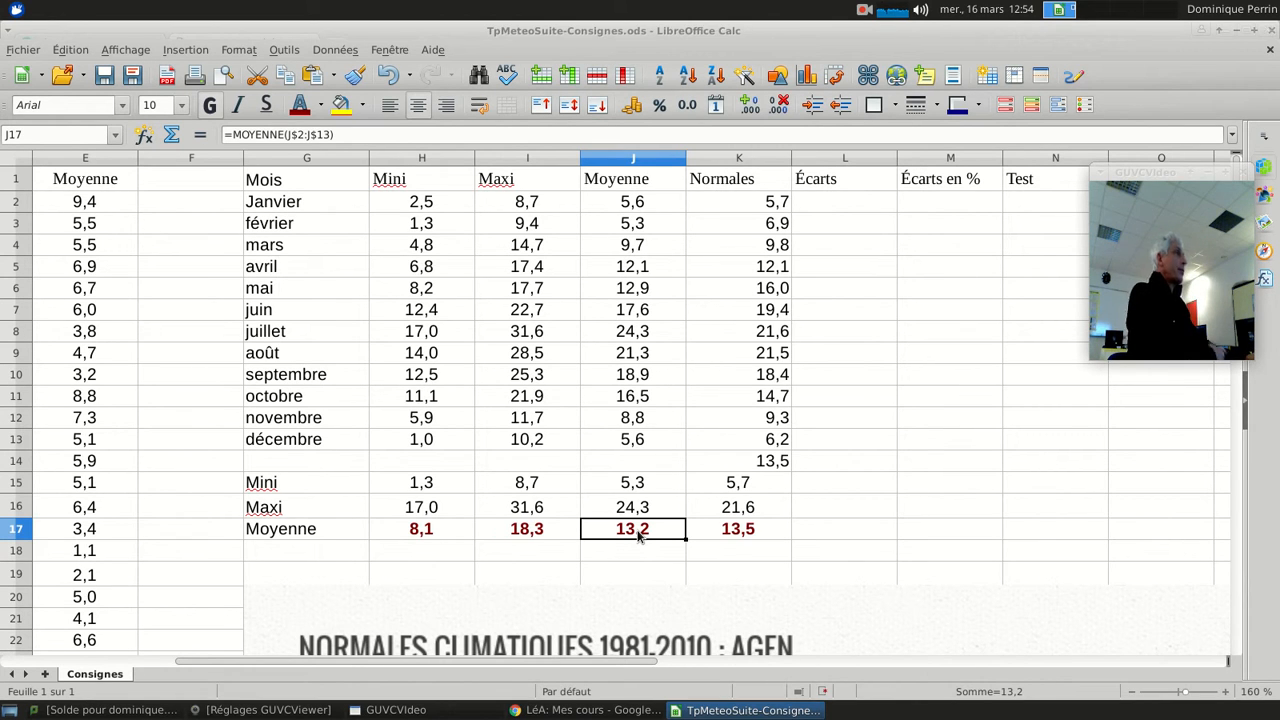
pyautogui.click(420, 534)
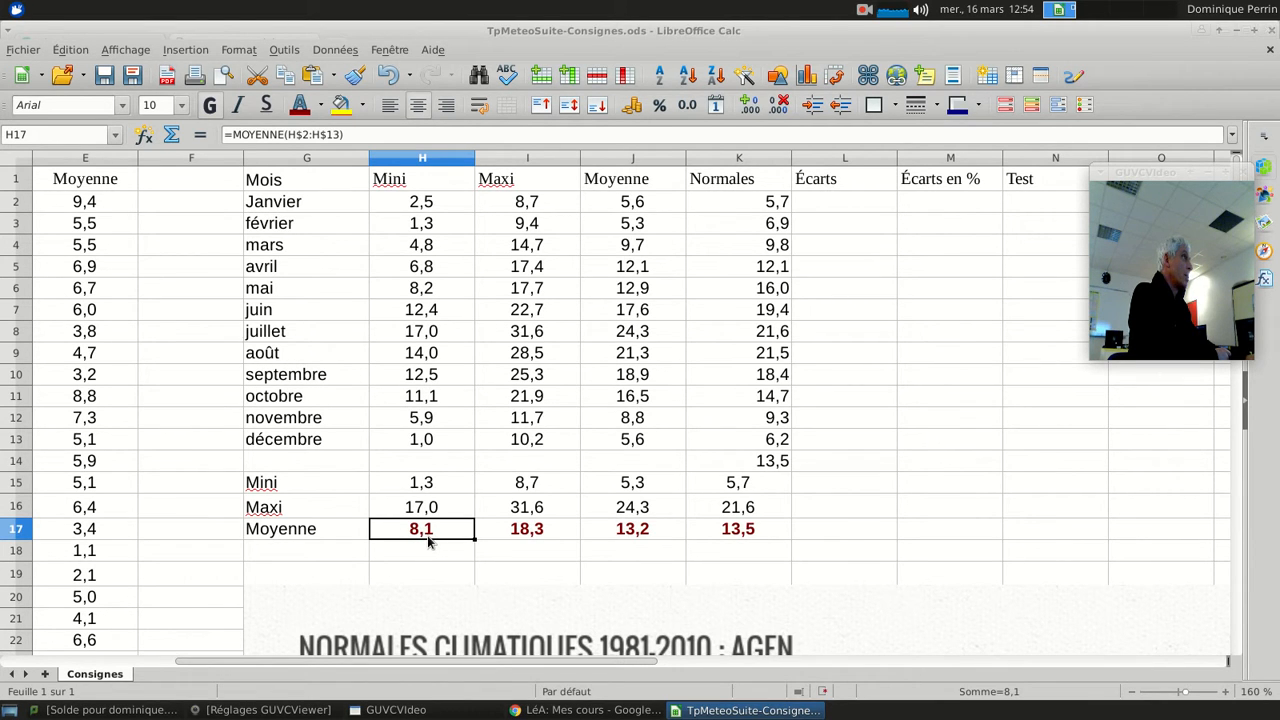
pyautogui.click(511, 535)
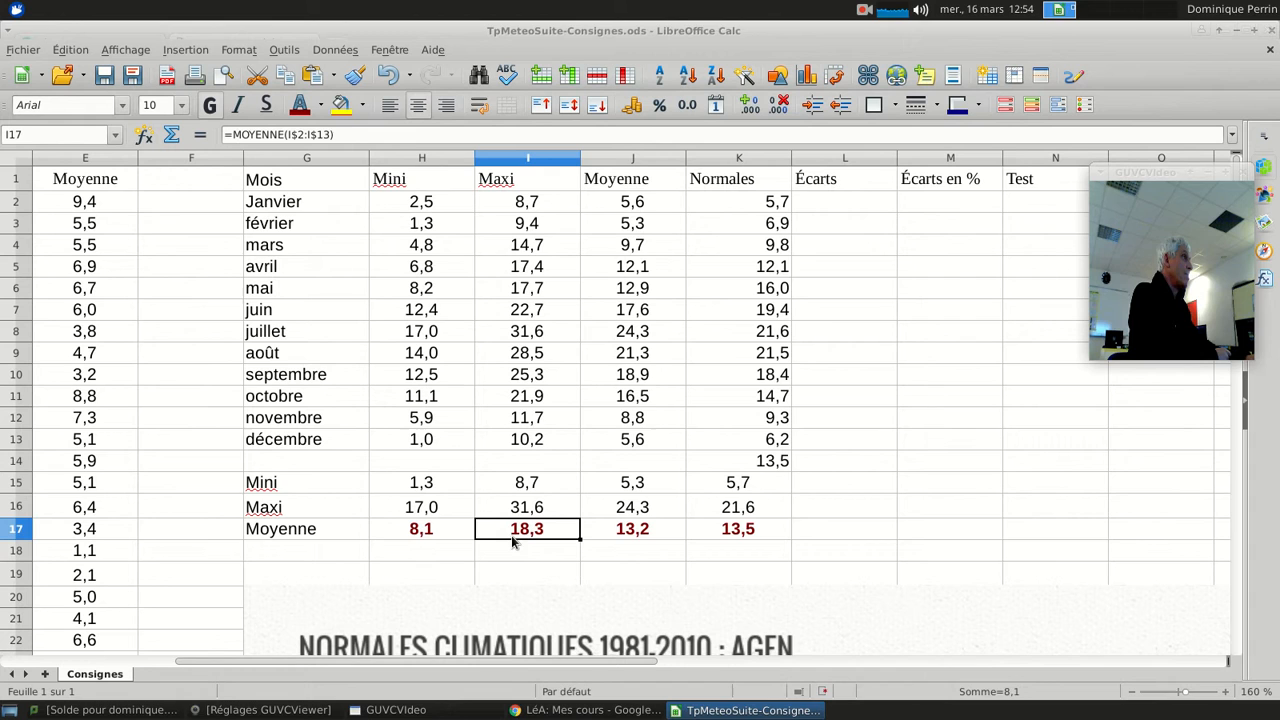
pyautogui.click(631, 537)
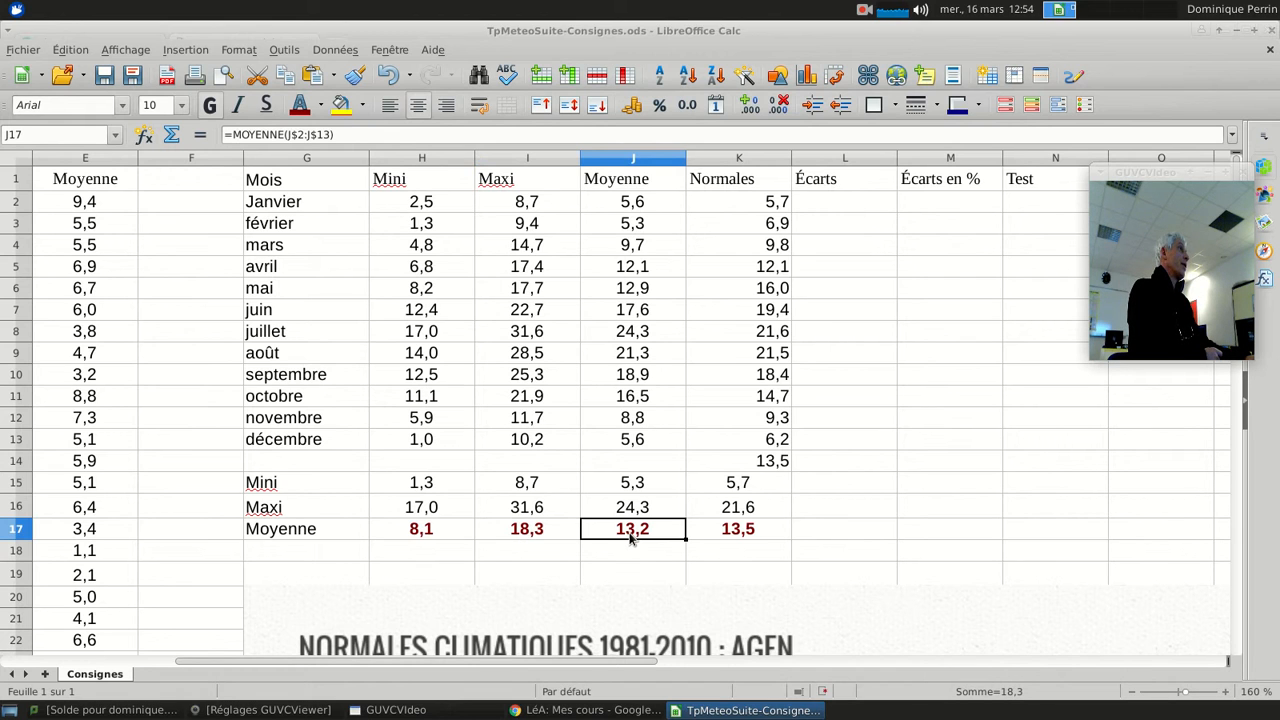
pyautogui.click(720, 537)
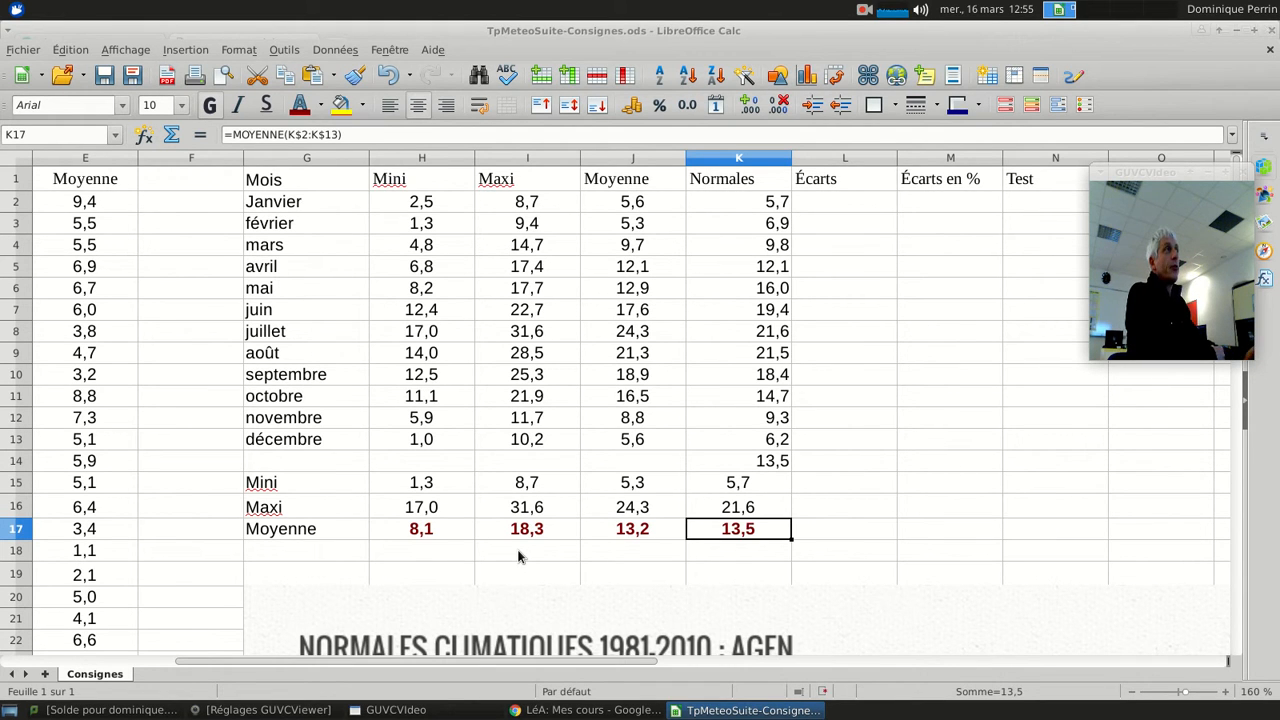
# - Calculate Janvier's deviation from the normal in cell L2 with =J2-K2 and centre the result
pyautogui.click(867, 207)
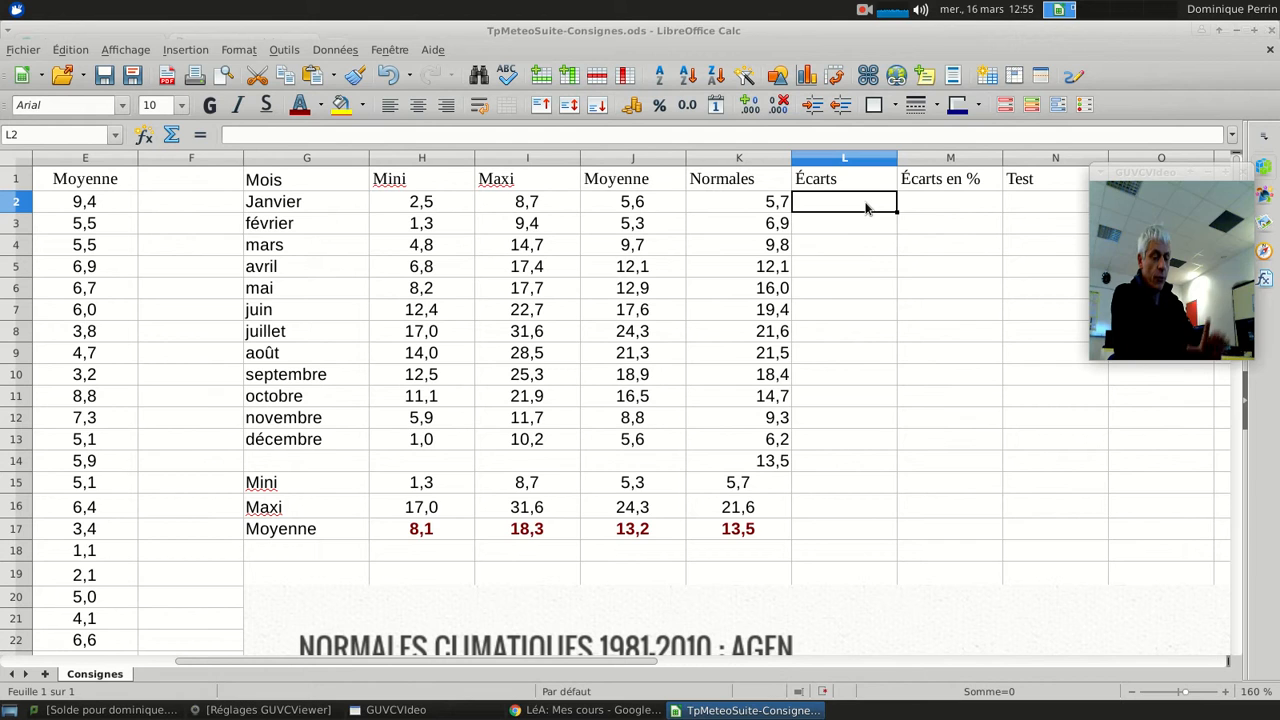
pyautogui.write('=')
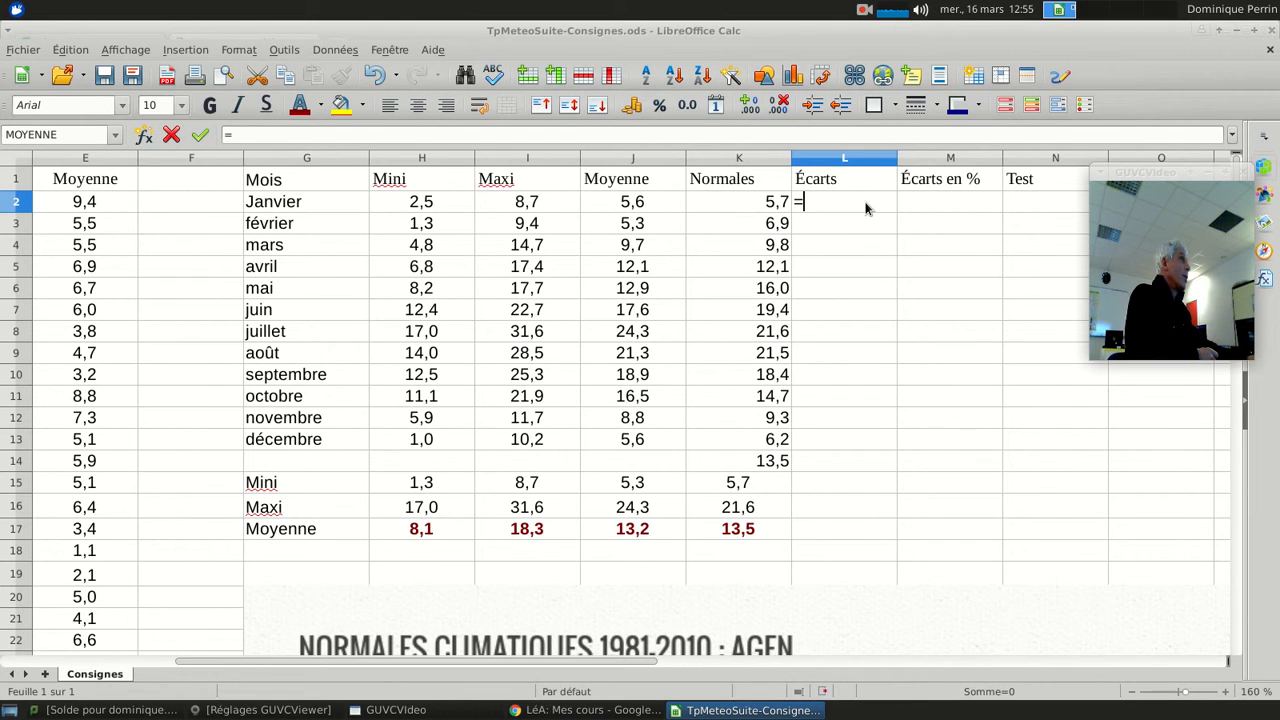
pyautogui.click(636, 208)
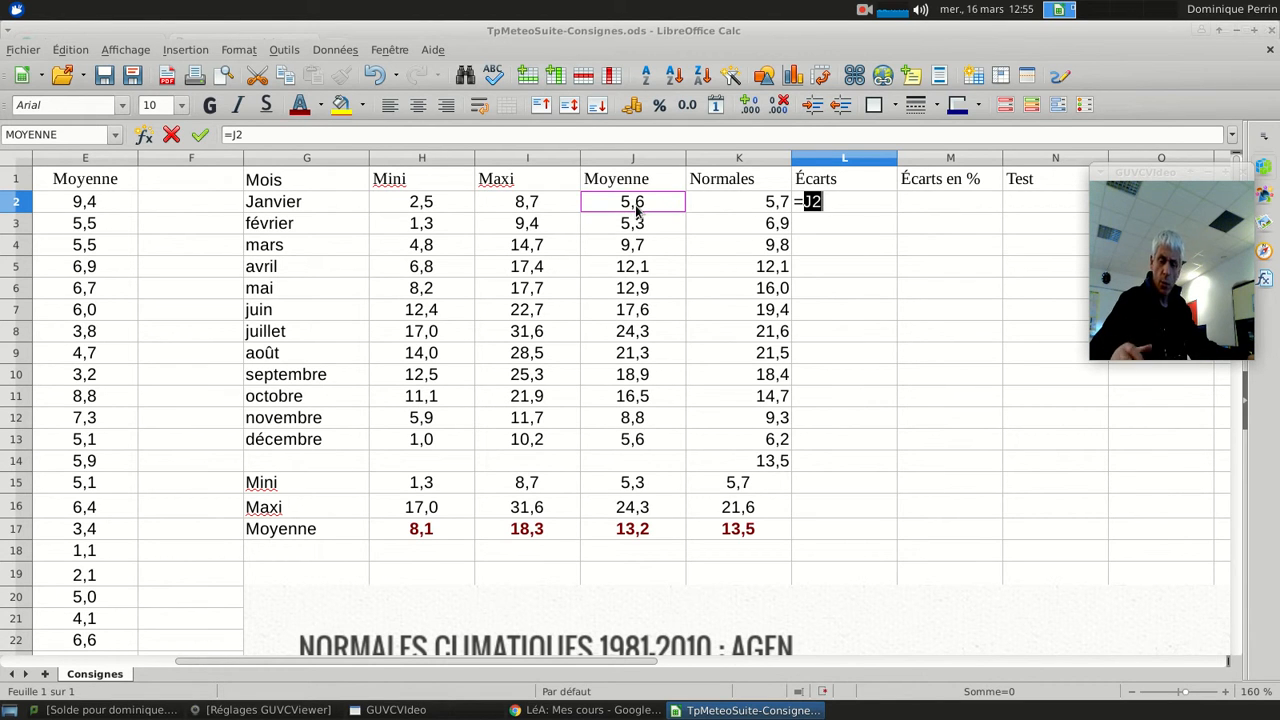
pyautogui.write('-')
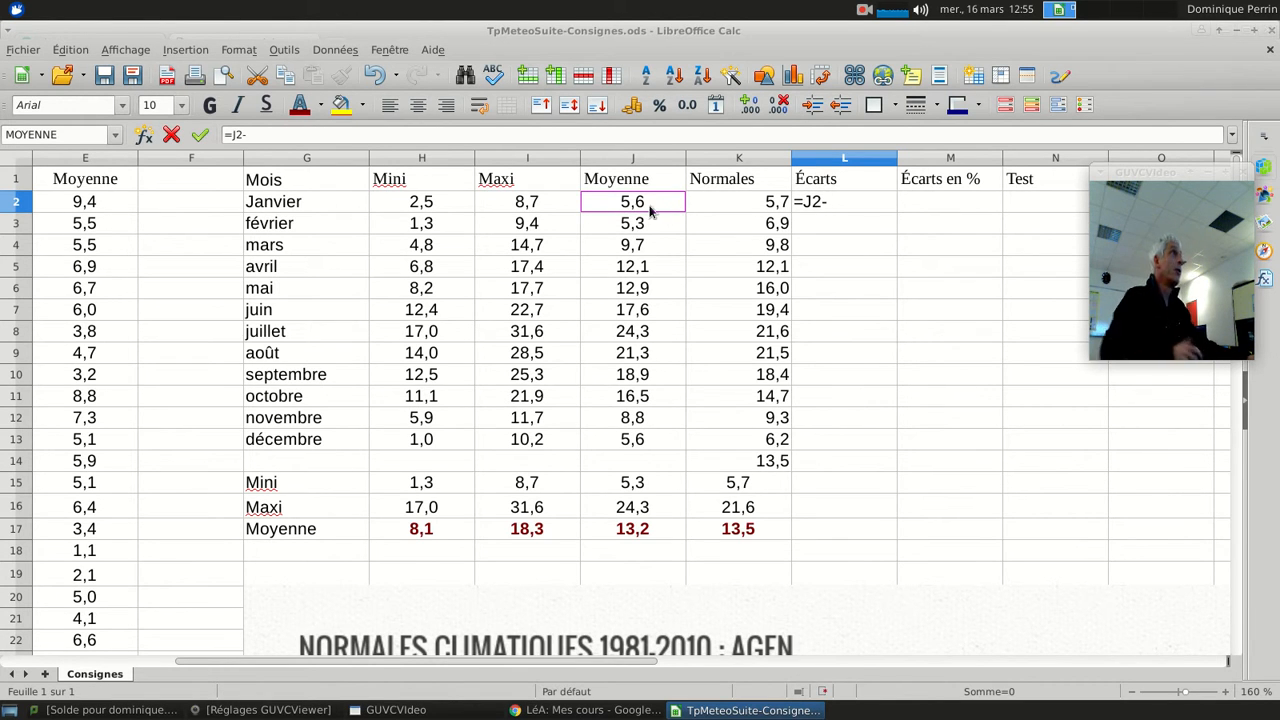
pyautogui.click(728, 208)
pyautogui.press('Return')
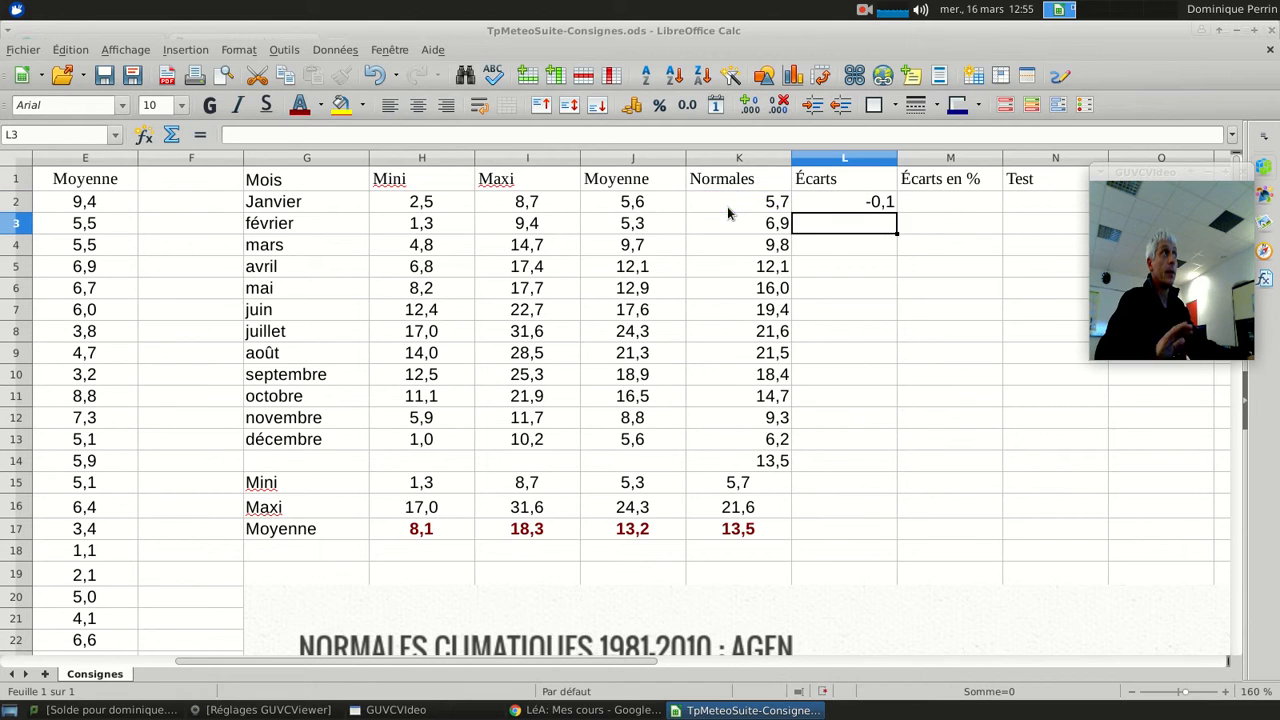
pyautogui.click(813, 206)
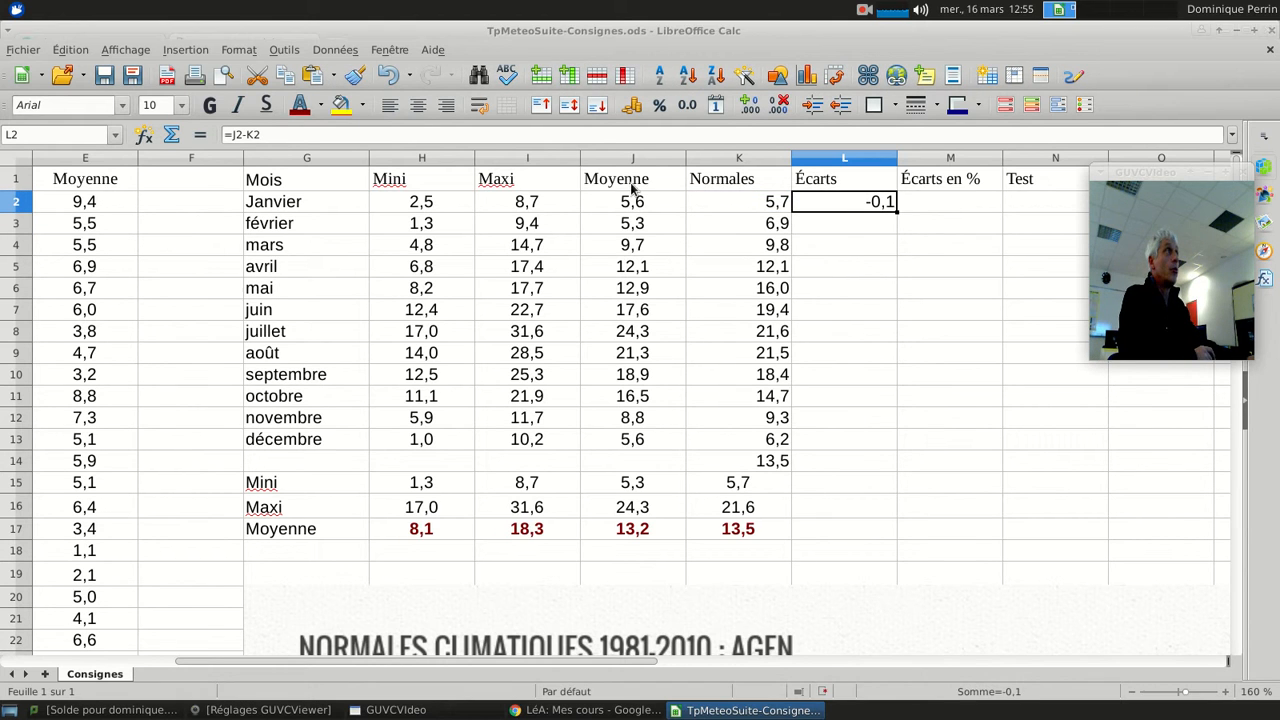
pyautogui.click(418, 105)
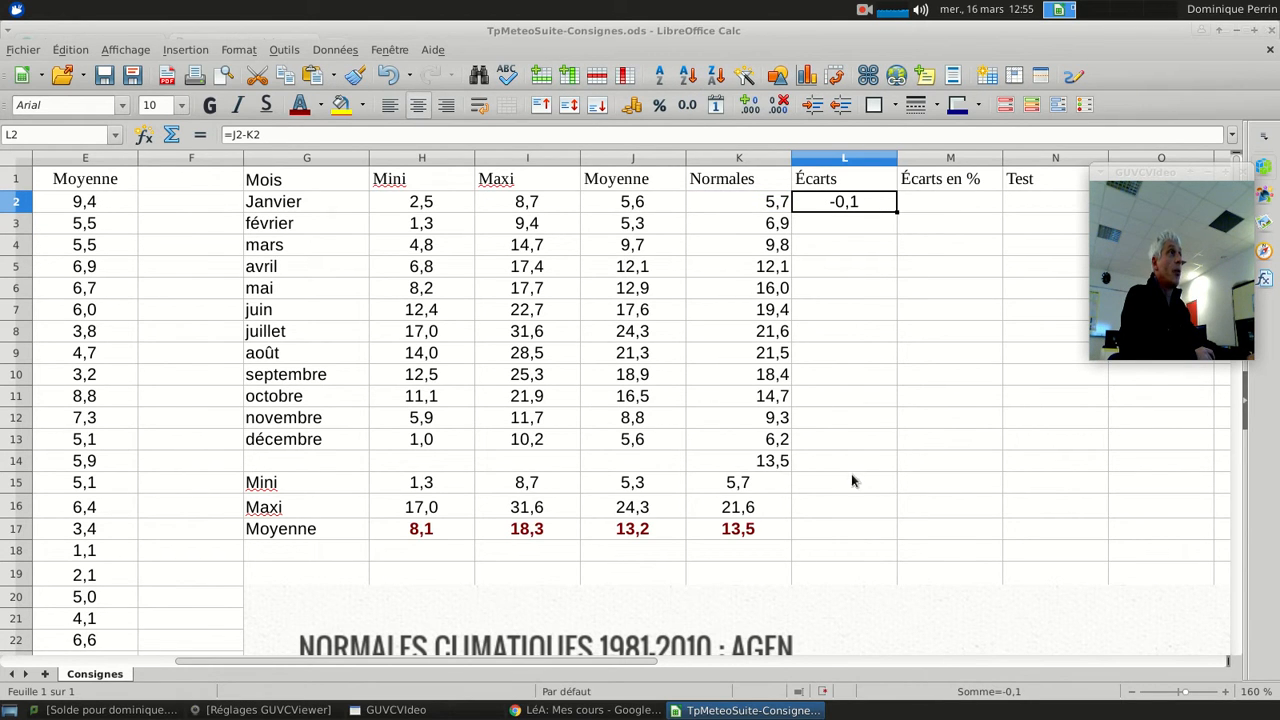
# - Fill the Écarts formula from L2 down to L13 for all months and clear the extra annual value in K14
pyautogui.click(840, 529)
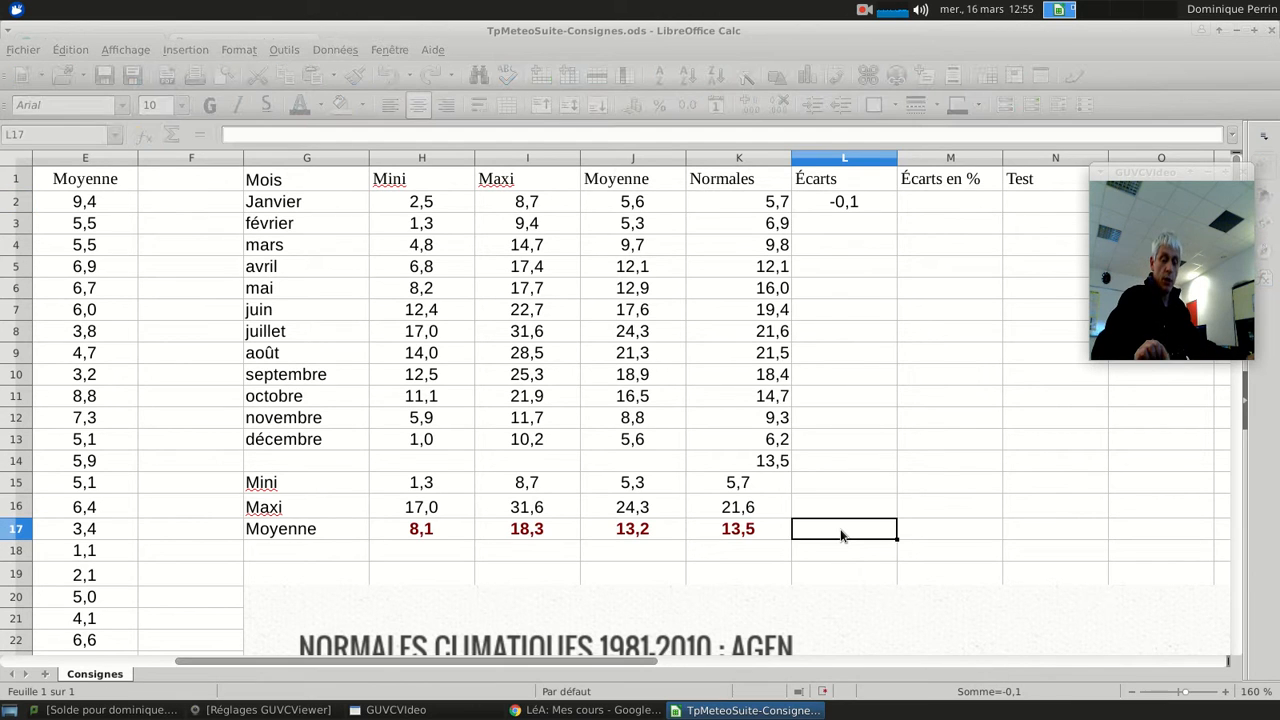
pyautogui.press('Right')
pyautogui.press('Right')
pyautogui.press('Right')
pyautogui.press('Right')
pyautogui.press('Right')
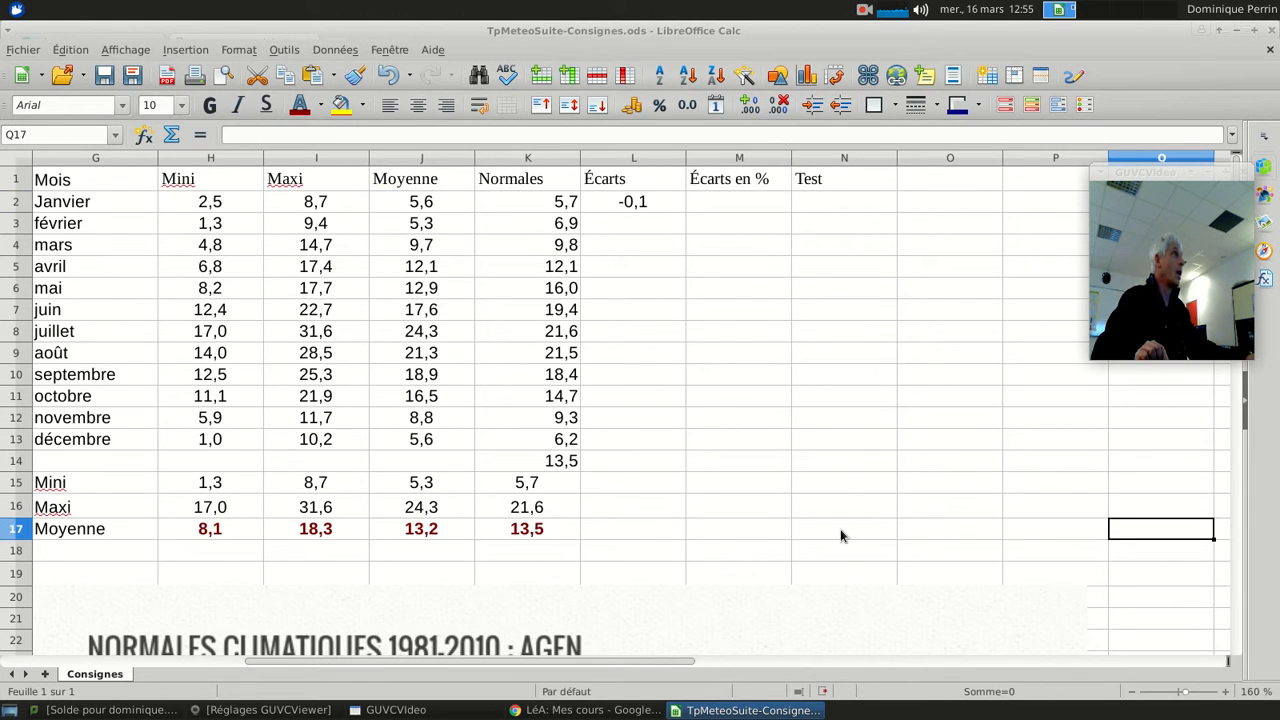
pyautogui.click(617, 202)
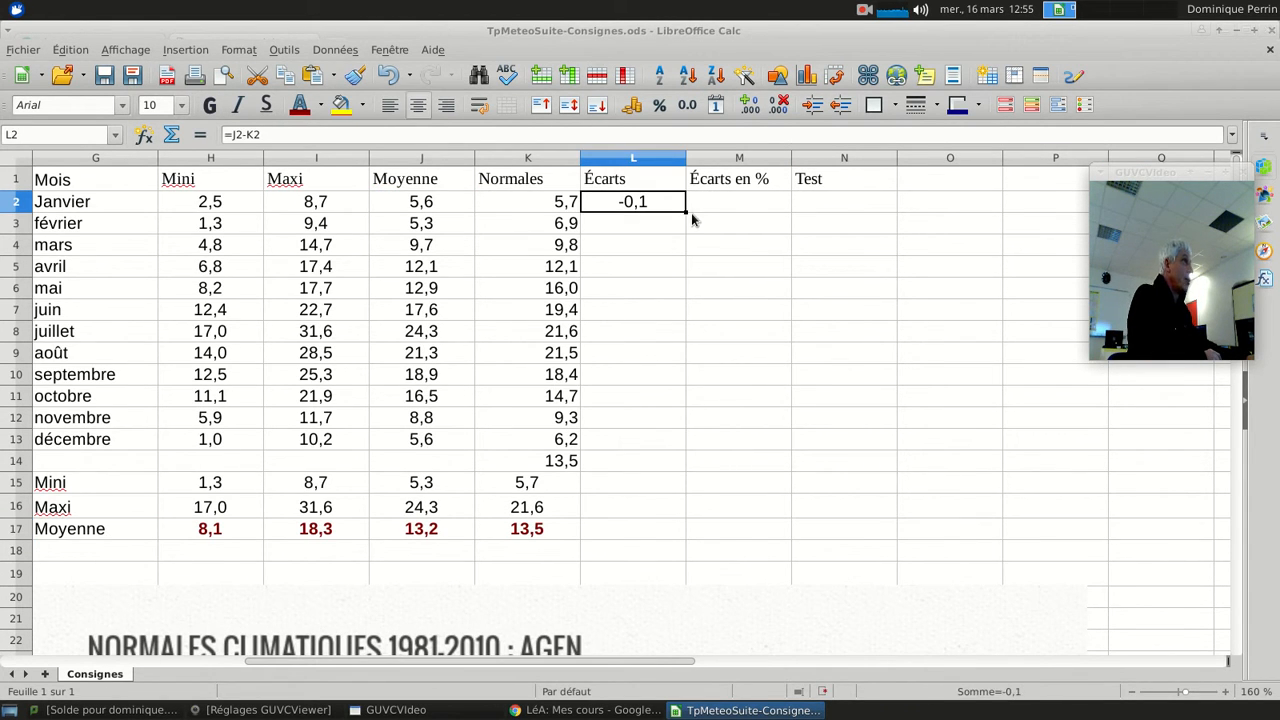
pyautogui.moveTo(686, 210); pyautogui.dragTo(662, 450)
pyautogui.click(568, 466)
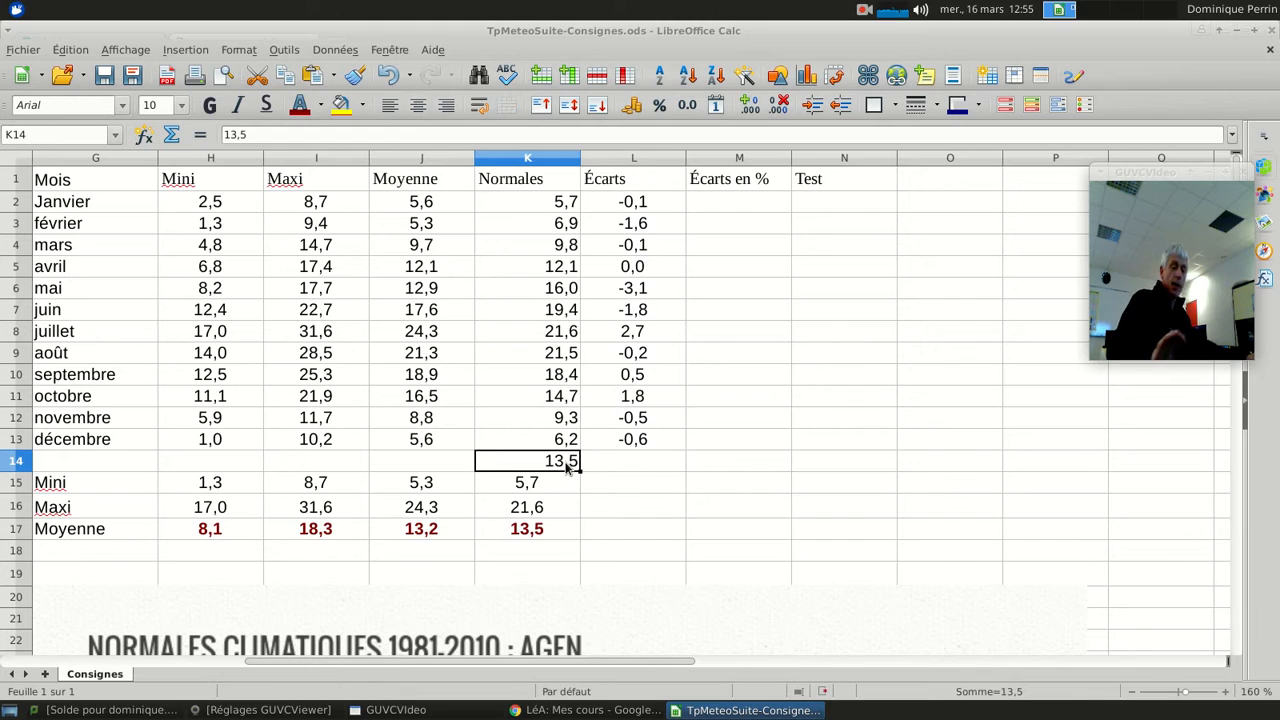
pyautogui.press('Delete')
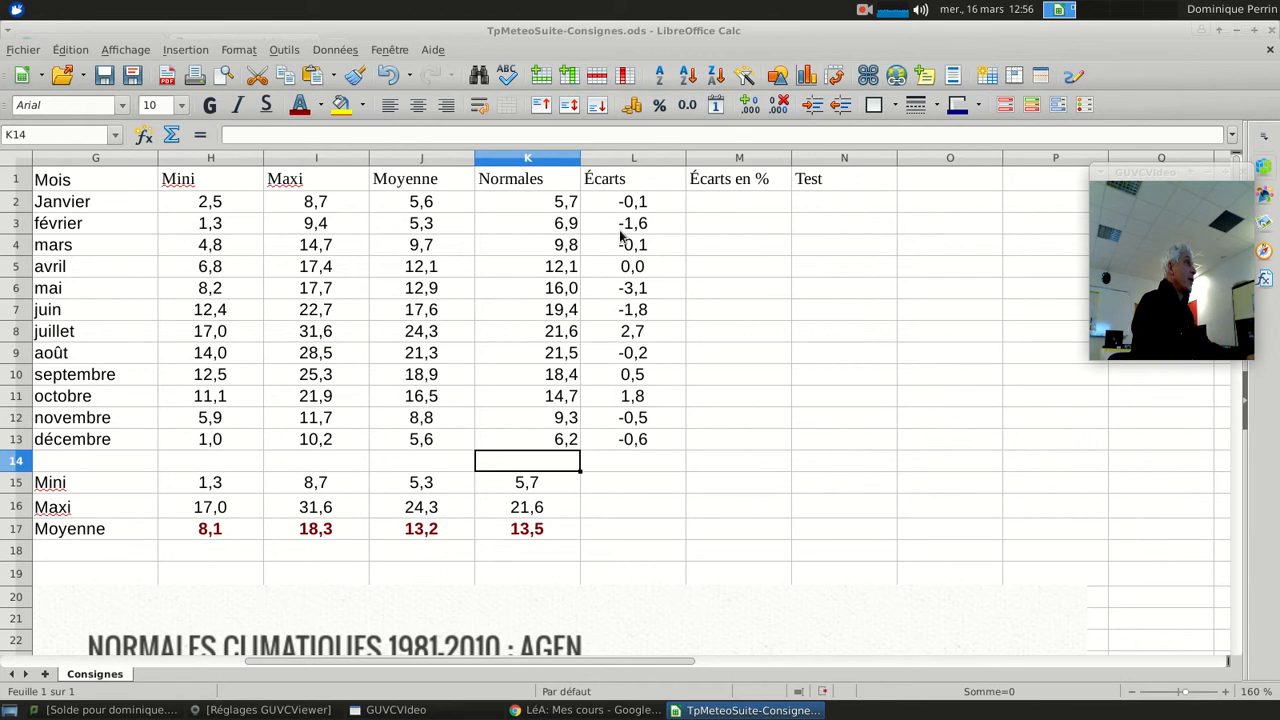
# - Try the formula =L2-K2*100 in cell M2 for Janvier's percentage deviation
pyautogui.click(736, 206)
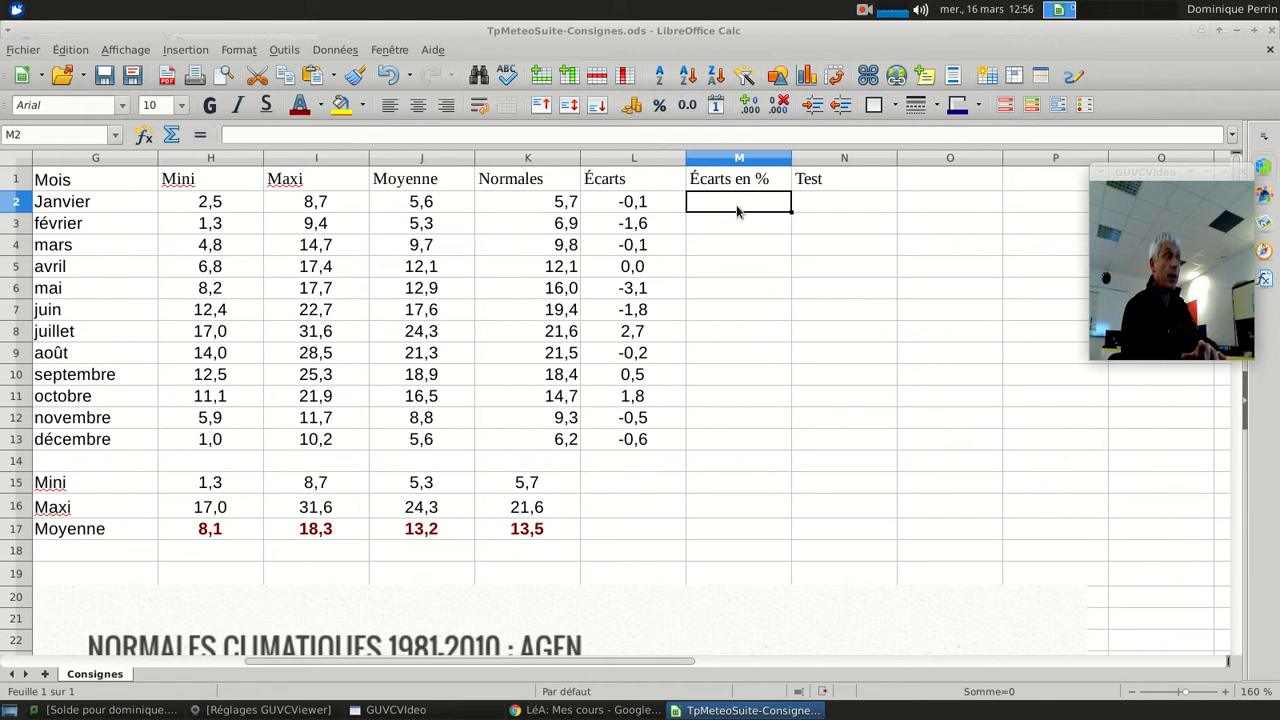
pyautogui.write('=')
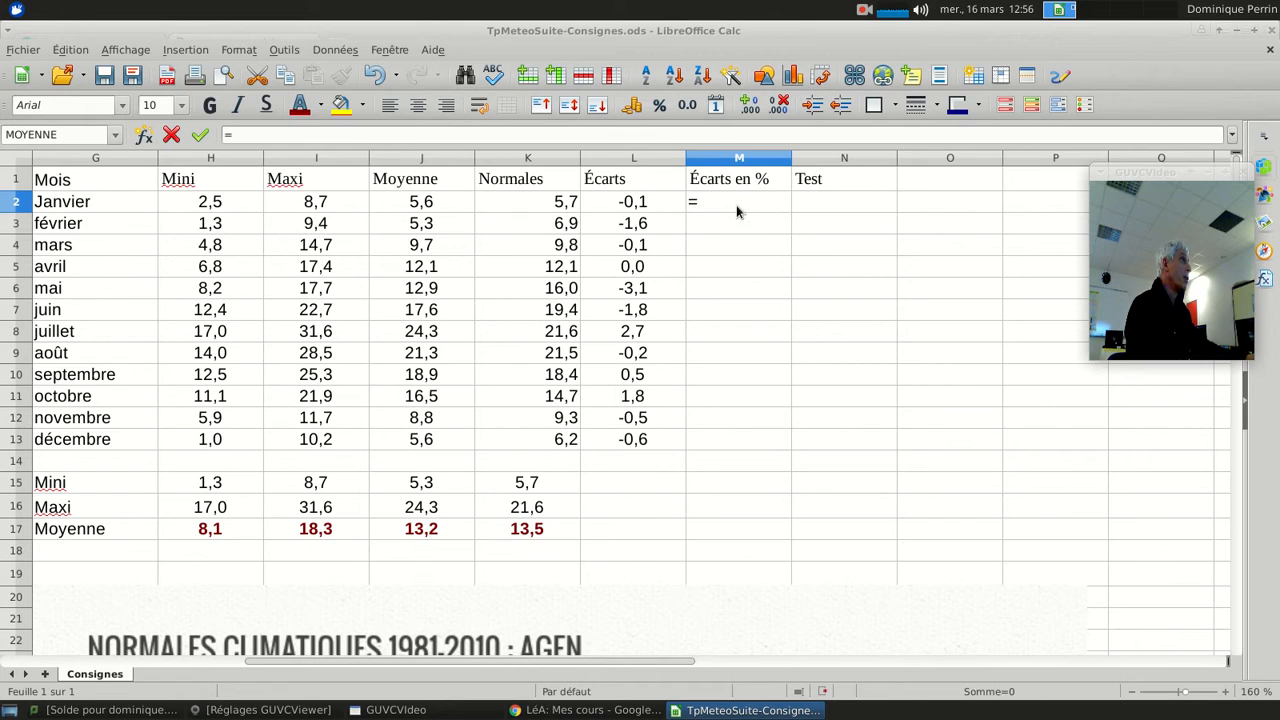
pyautogui.click(641, 205)
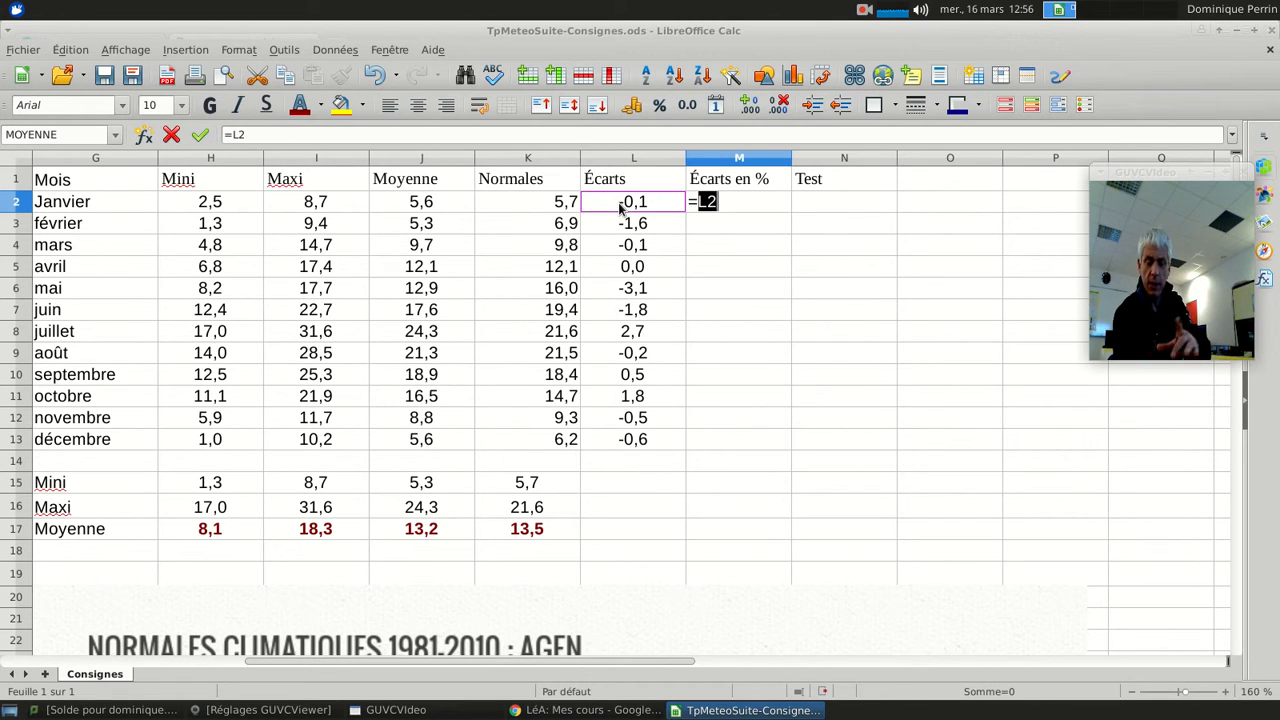
pyautogui.write('/')
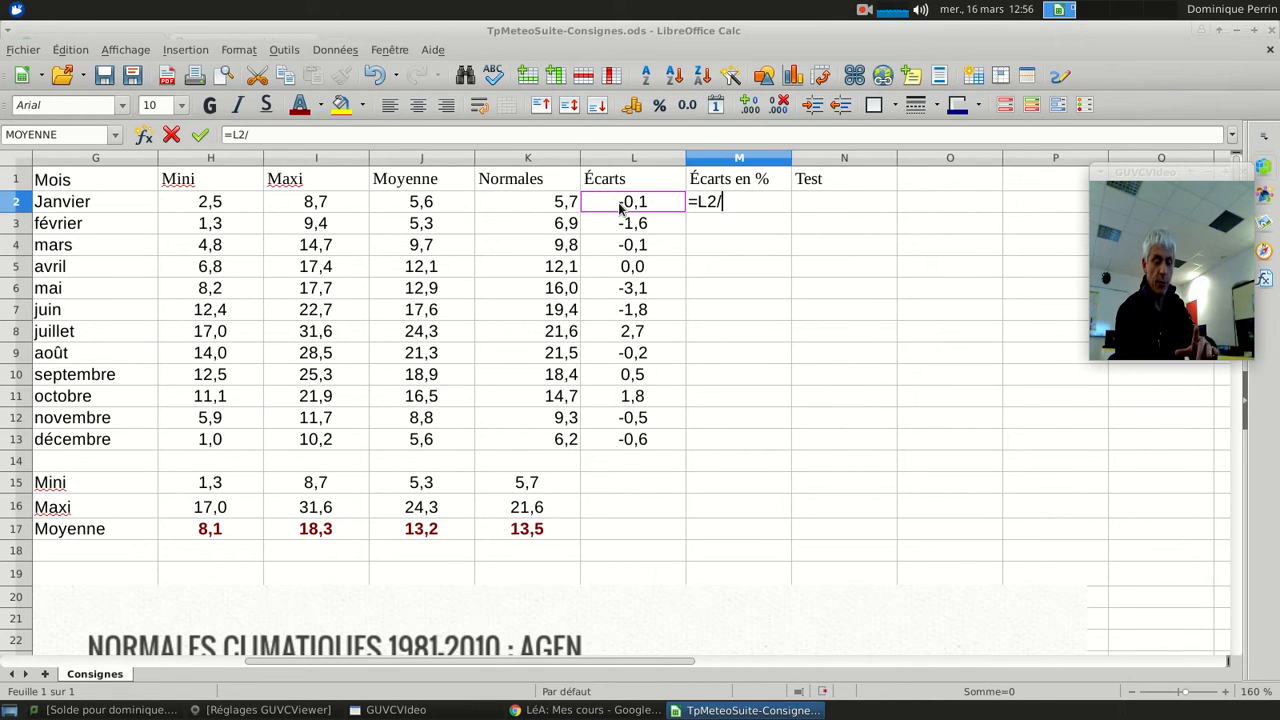
pyautogui.press('BackSpace')
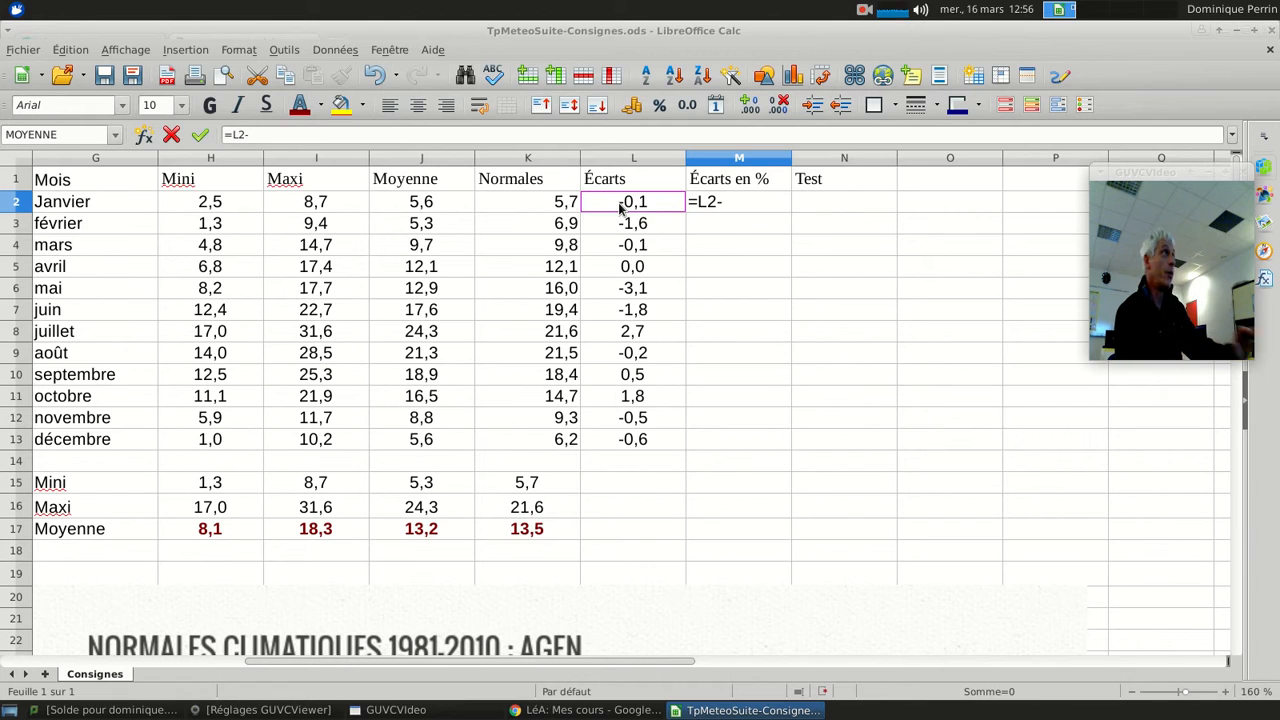
pyautogui.click(556, 210)
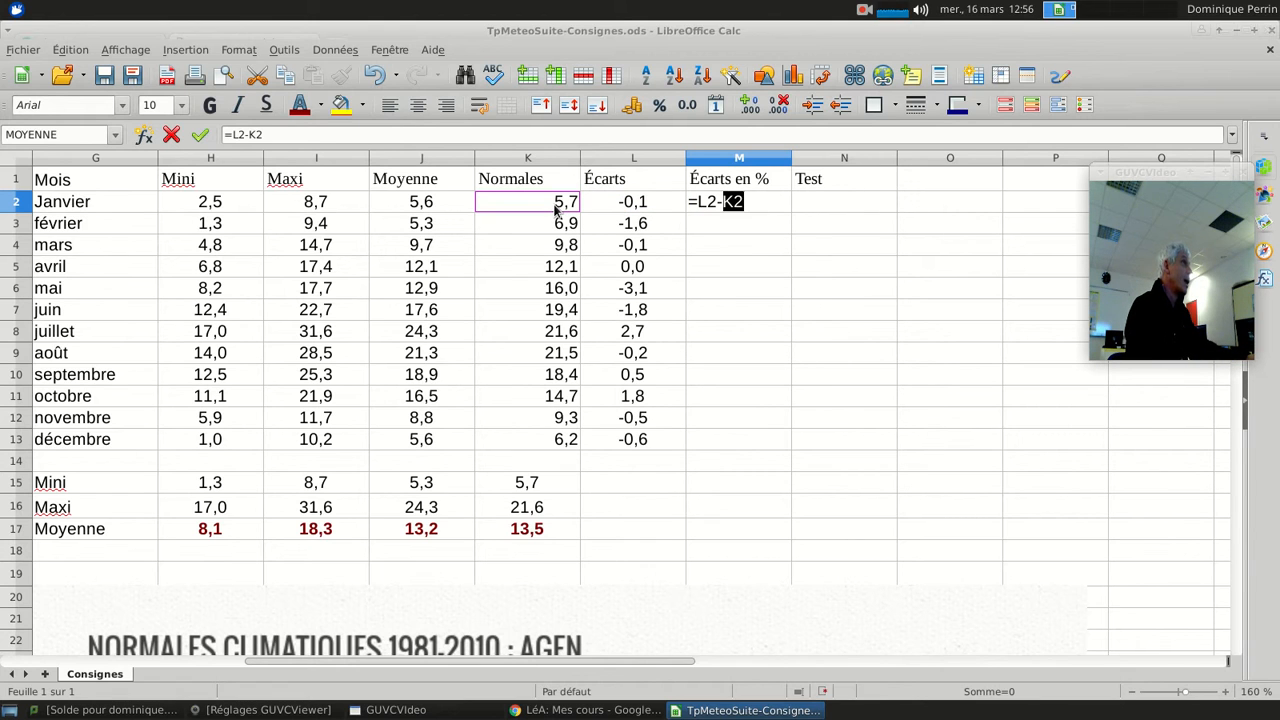
pyautogui.write('*1')
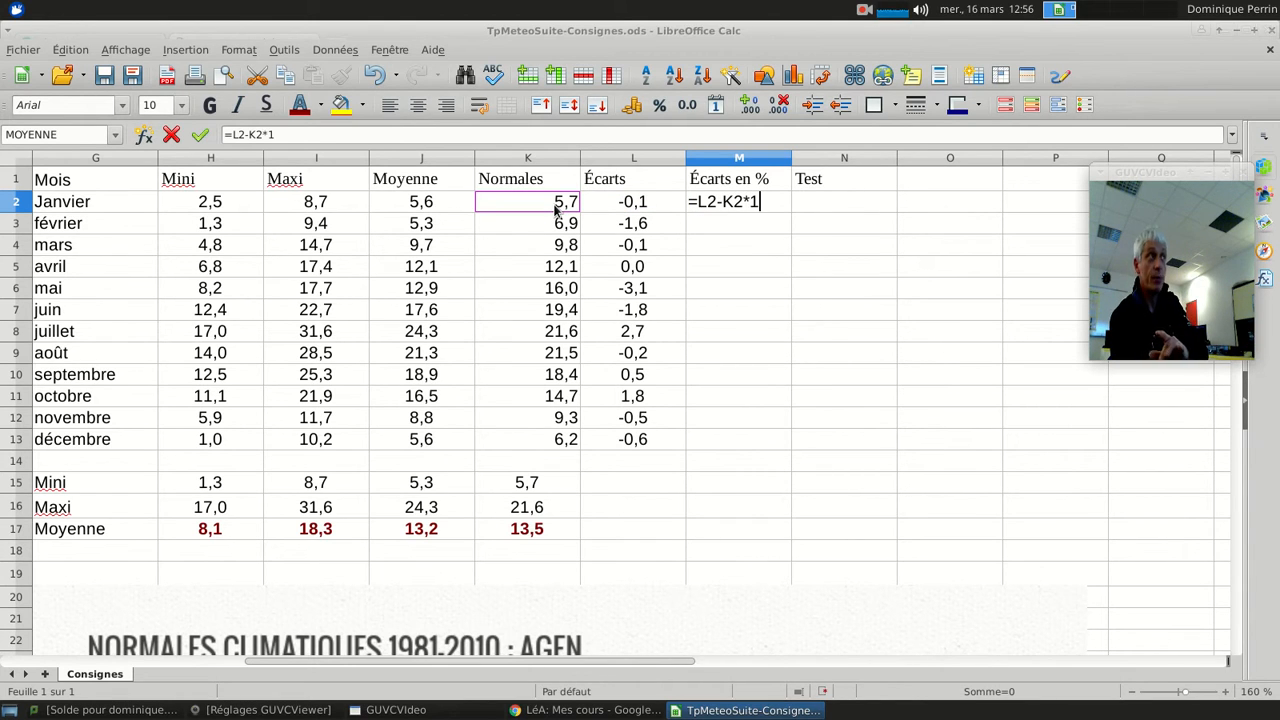
pyautogui.write('00')
pyautogui.press('Return')
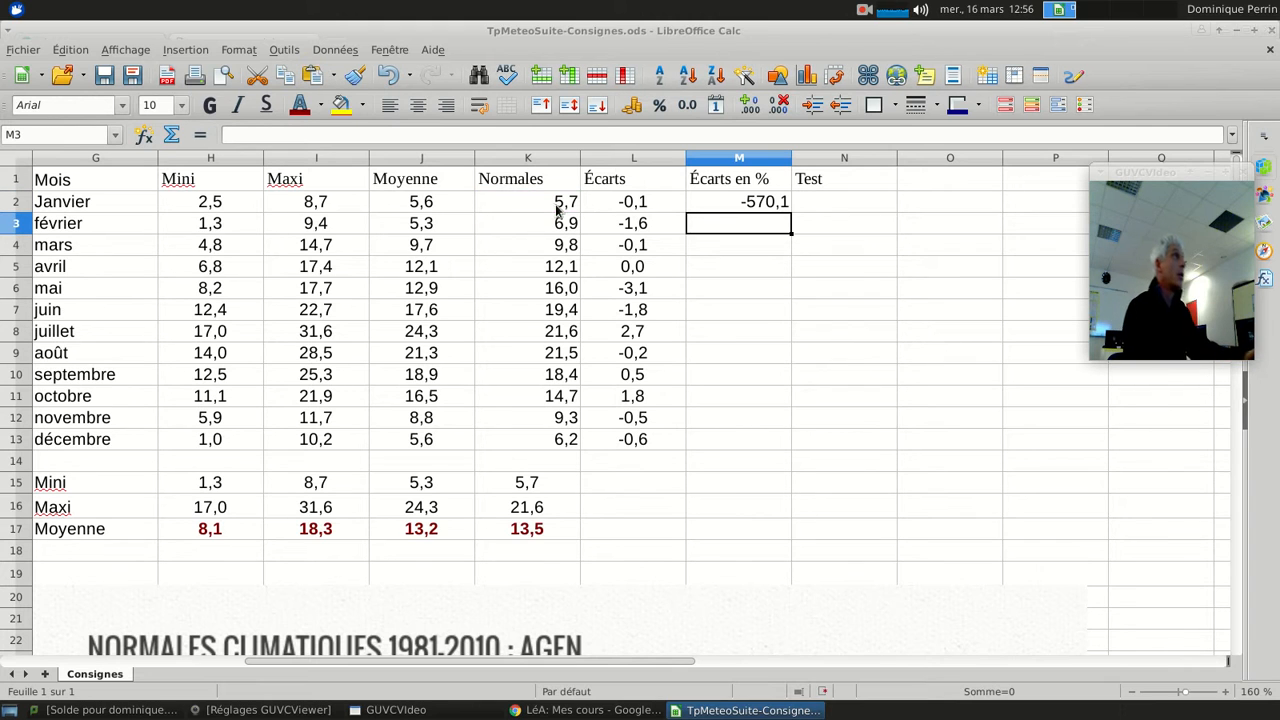
# - Replace the formula in M2 with =L2/K2*100 for Janvier's percentage deviation and centre the result
pyautogui.click(702, 208)
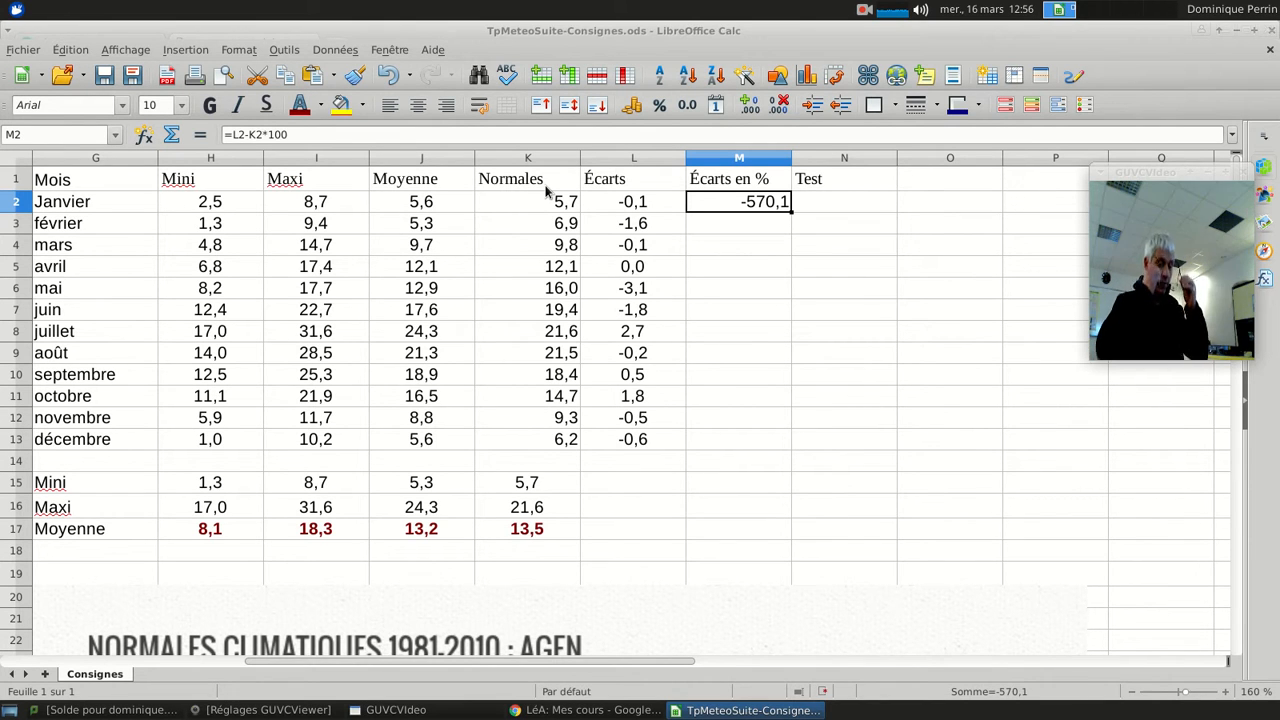
pyautogui.write('=')
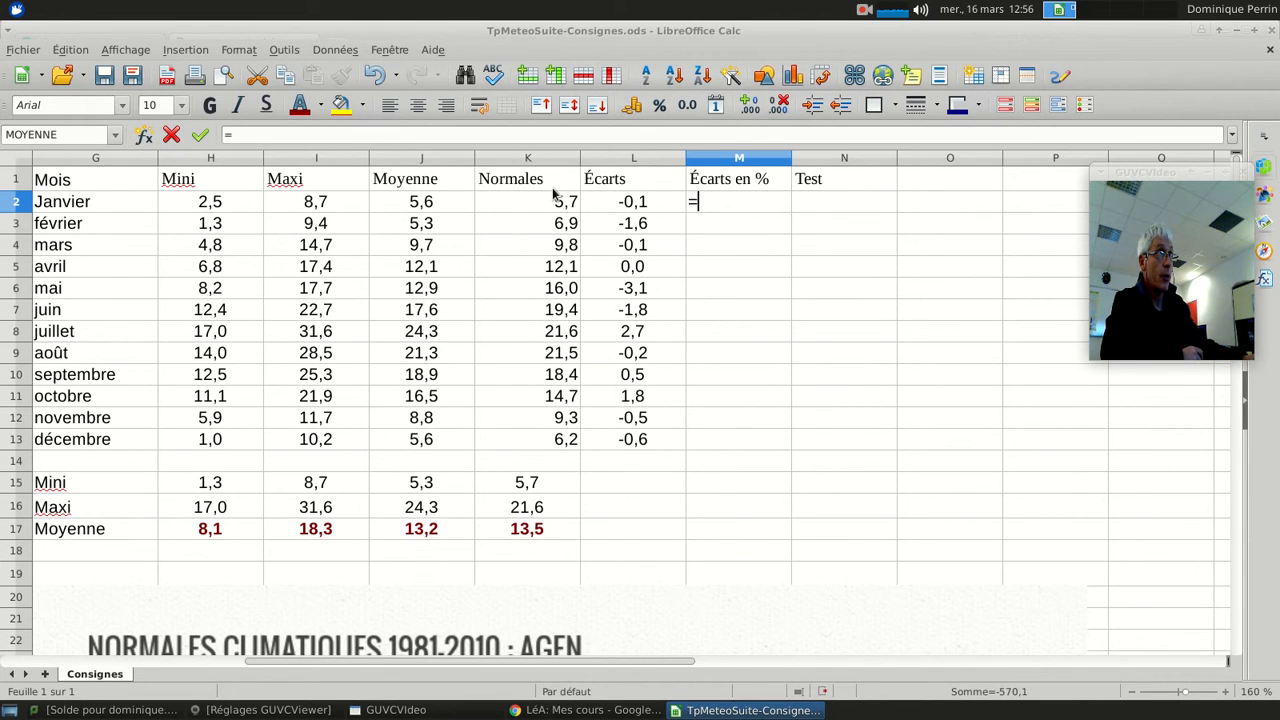
pyautogui.click(618, 207)
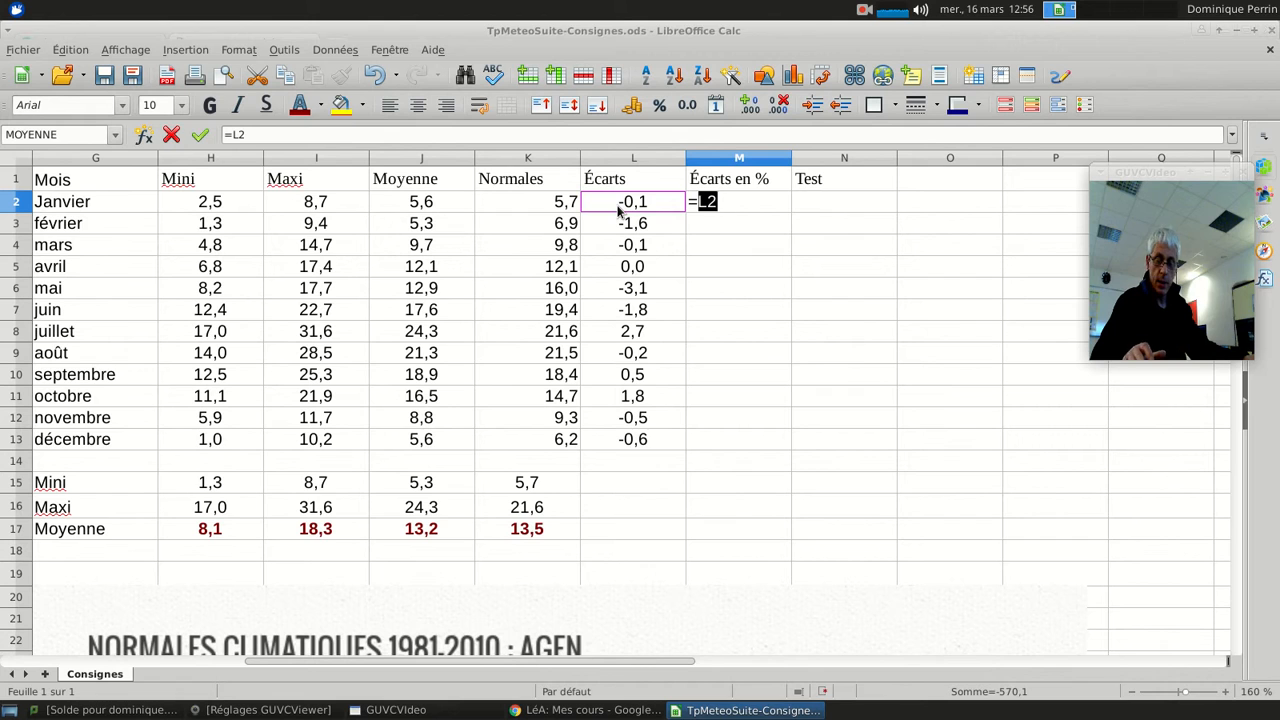
pyautogui.write('/')
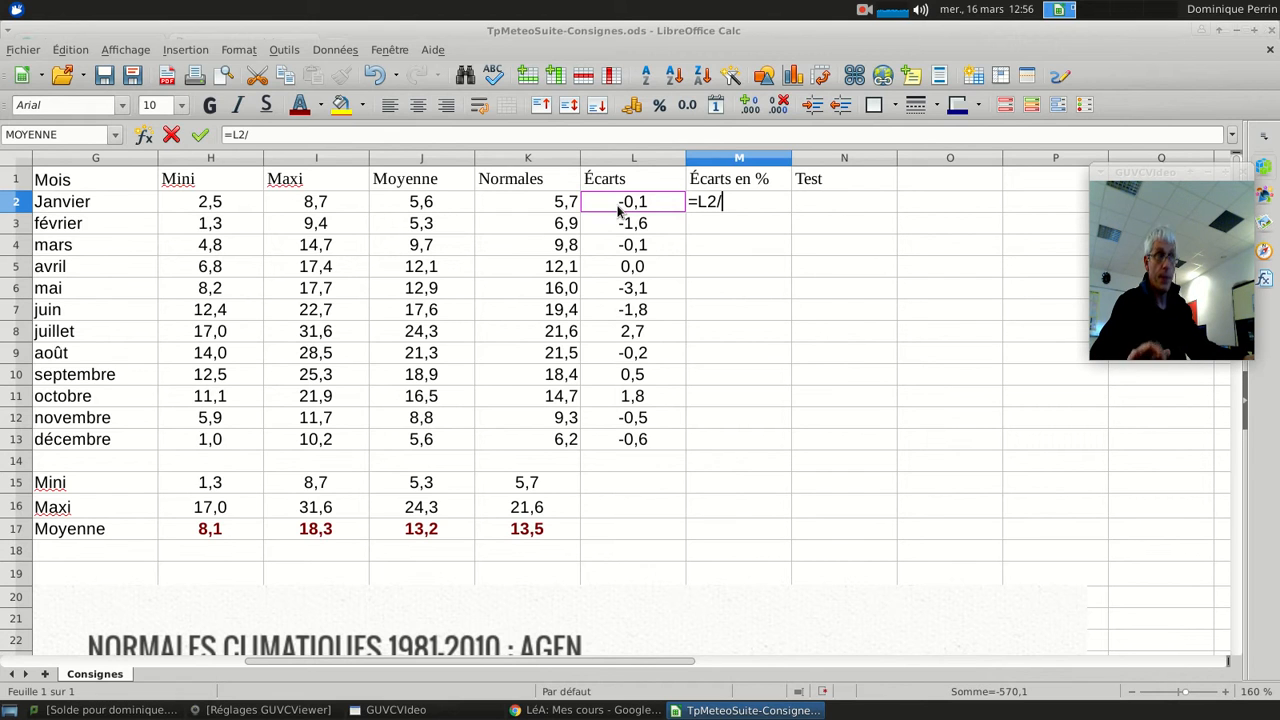
pyautogui.click(555, 208)
pyautogui.write('*100')
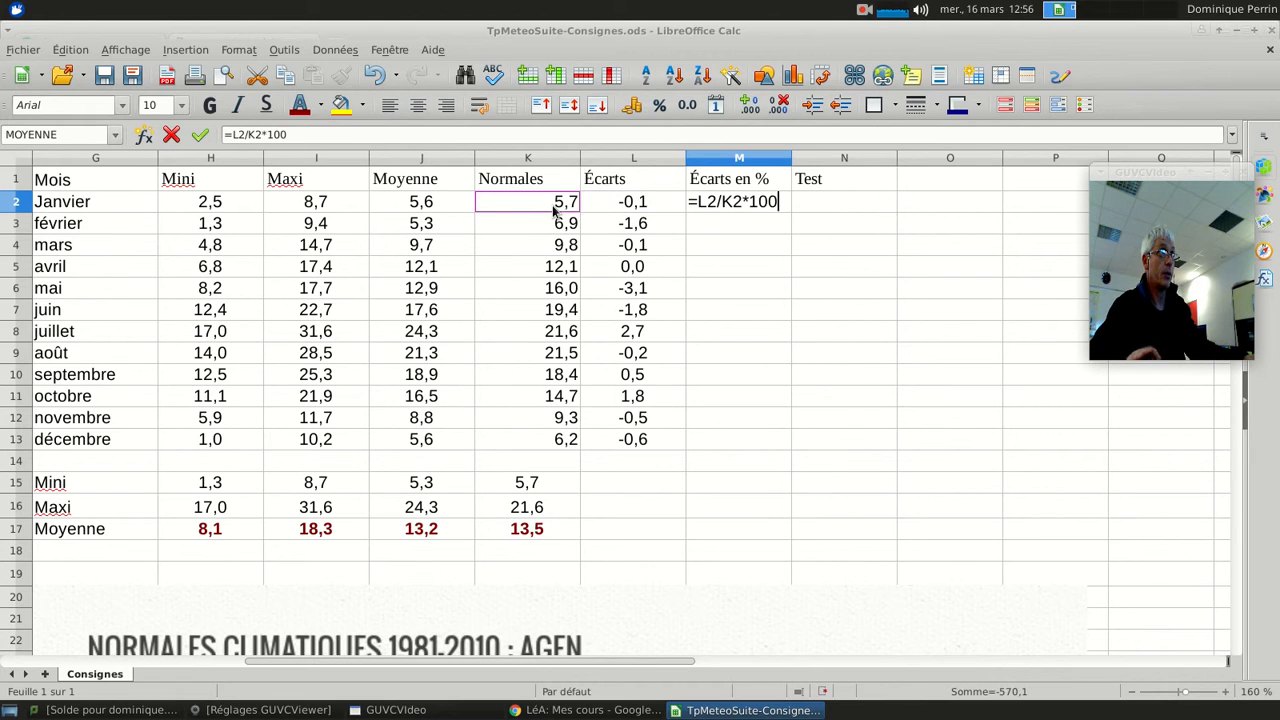
pyautogui.press('Return')
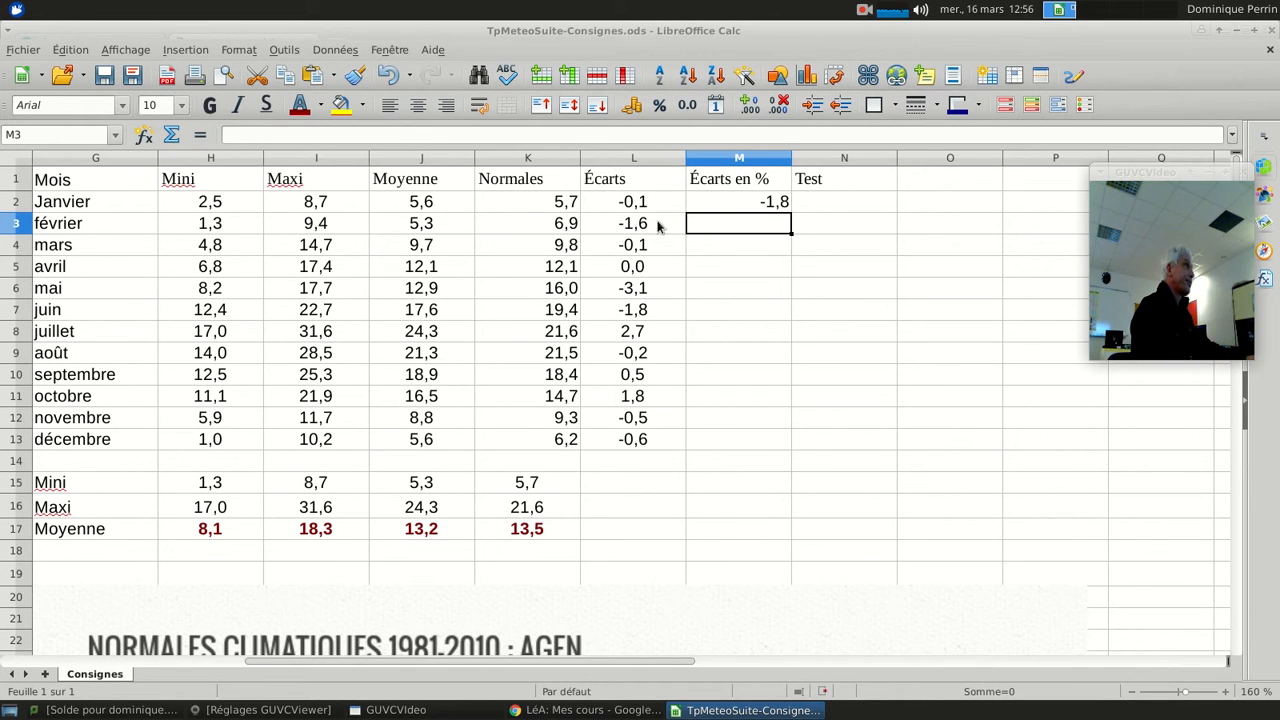
pyautogui.click(719, 192)
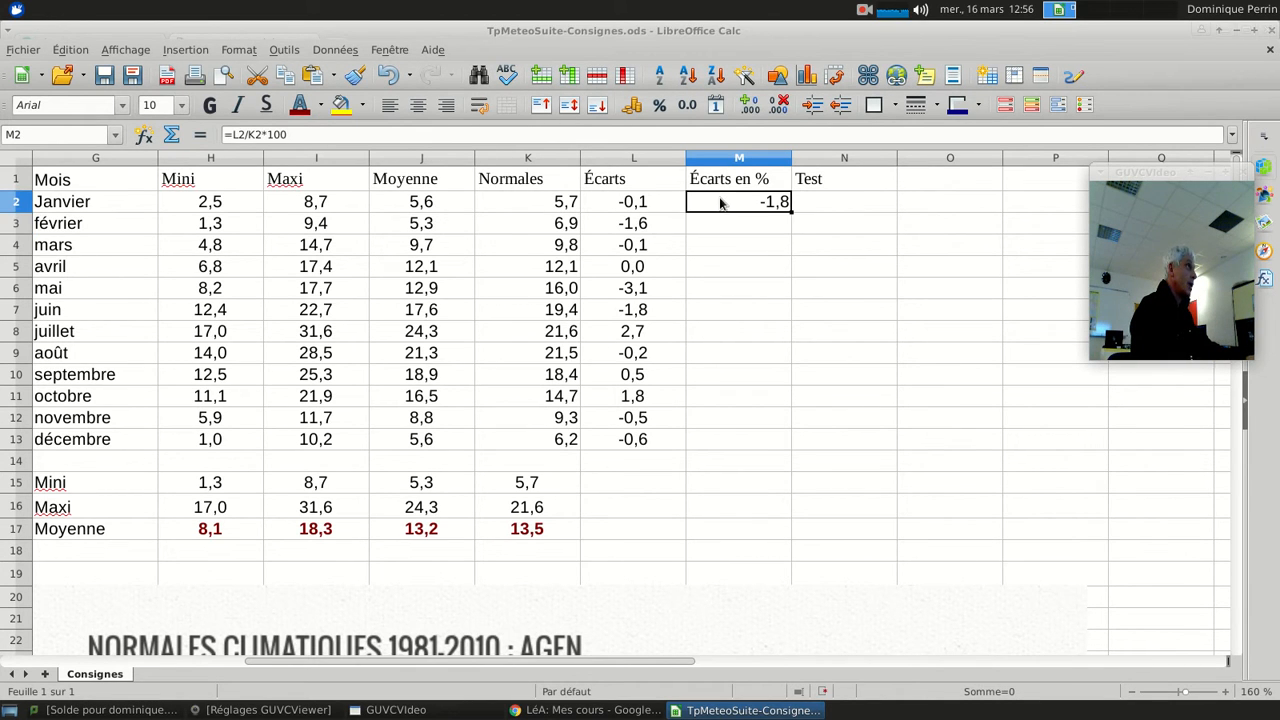
pyautogui.click(420, 108)
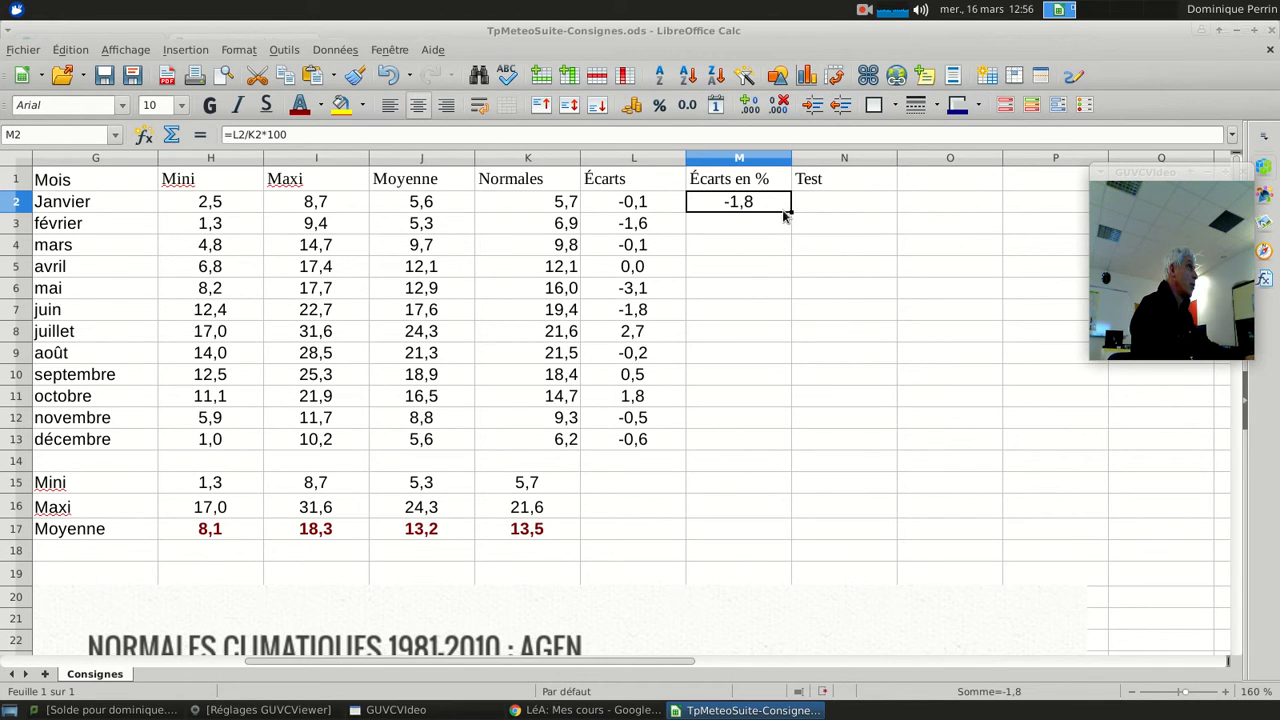
# - Try 3 as Janvier's normal in K2 to test the deviation formulas, and undo that change
pyautogui.click(496, 203)
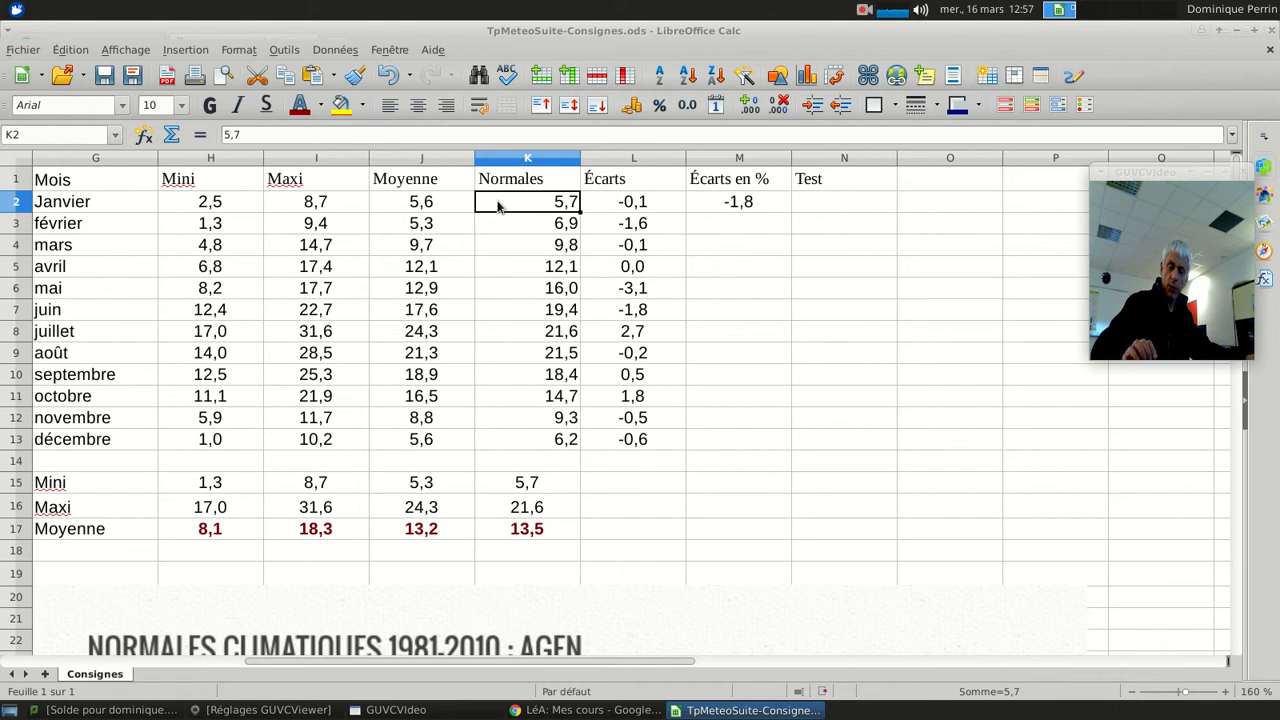
pyautogui.write('3')
pyautogui.press('Return')
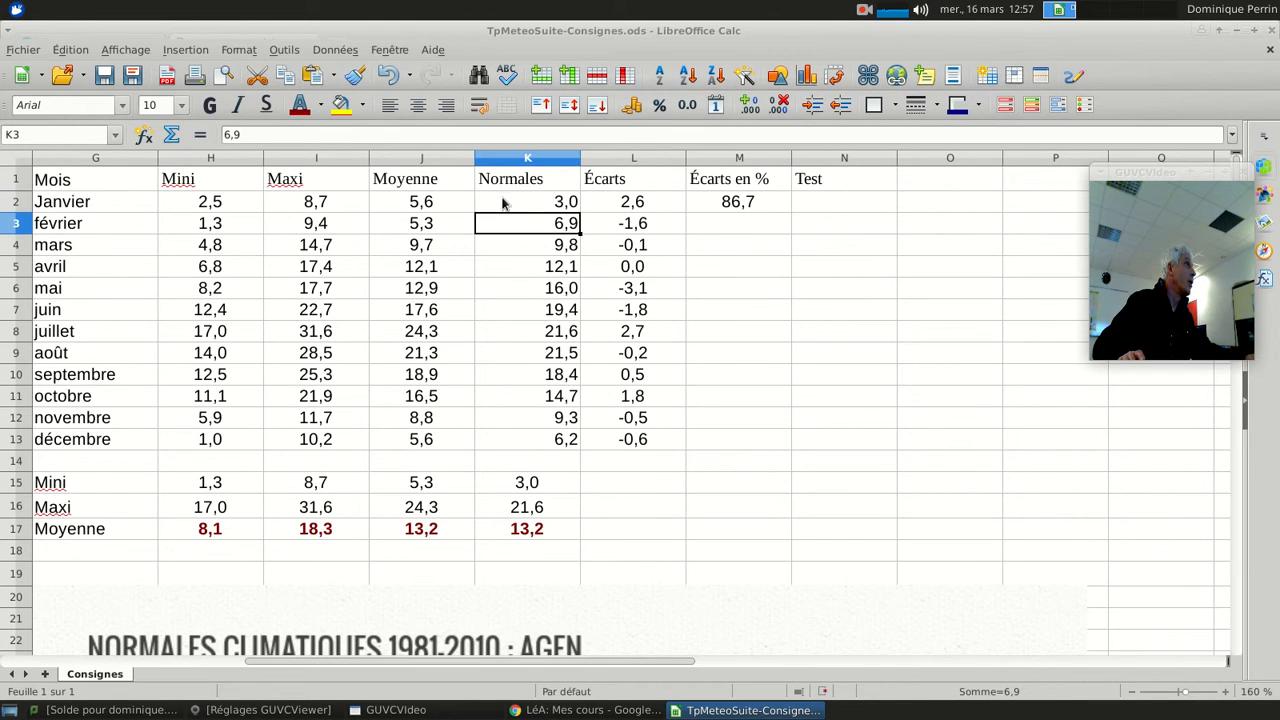
pyautogui.click(520, 203)
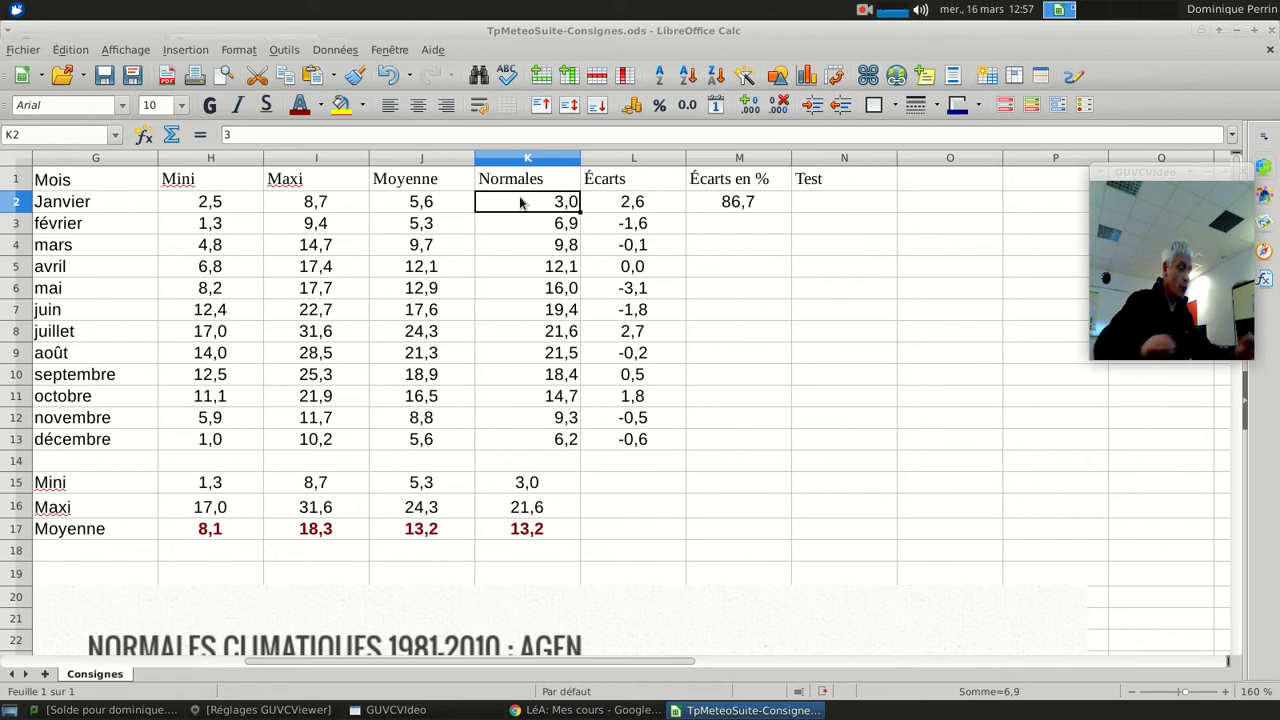
pyautogui.hotkey('ctrl', 'z')
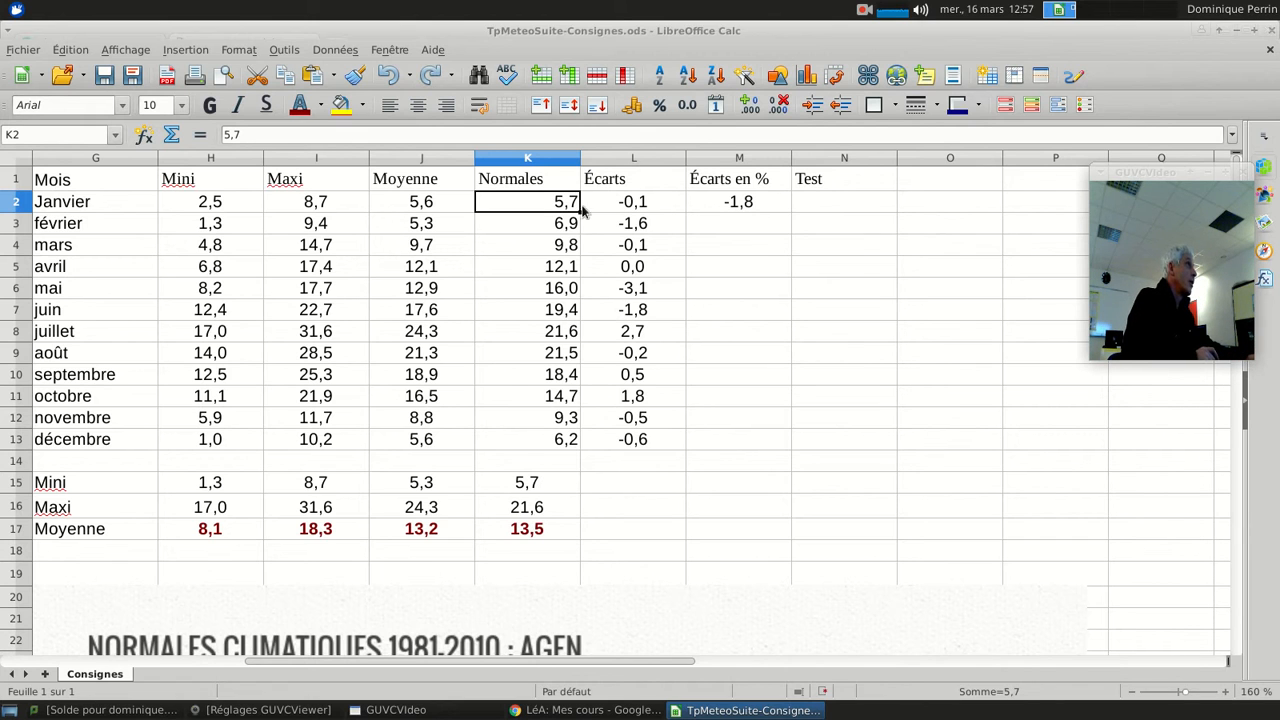
# - Fill the Écarts en % formula from M2 down to M13 for all months
pyautogui.click(728, 212)
pyautogui.moveTo(788, 211); pyautogui.dragTo(777, 444)
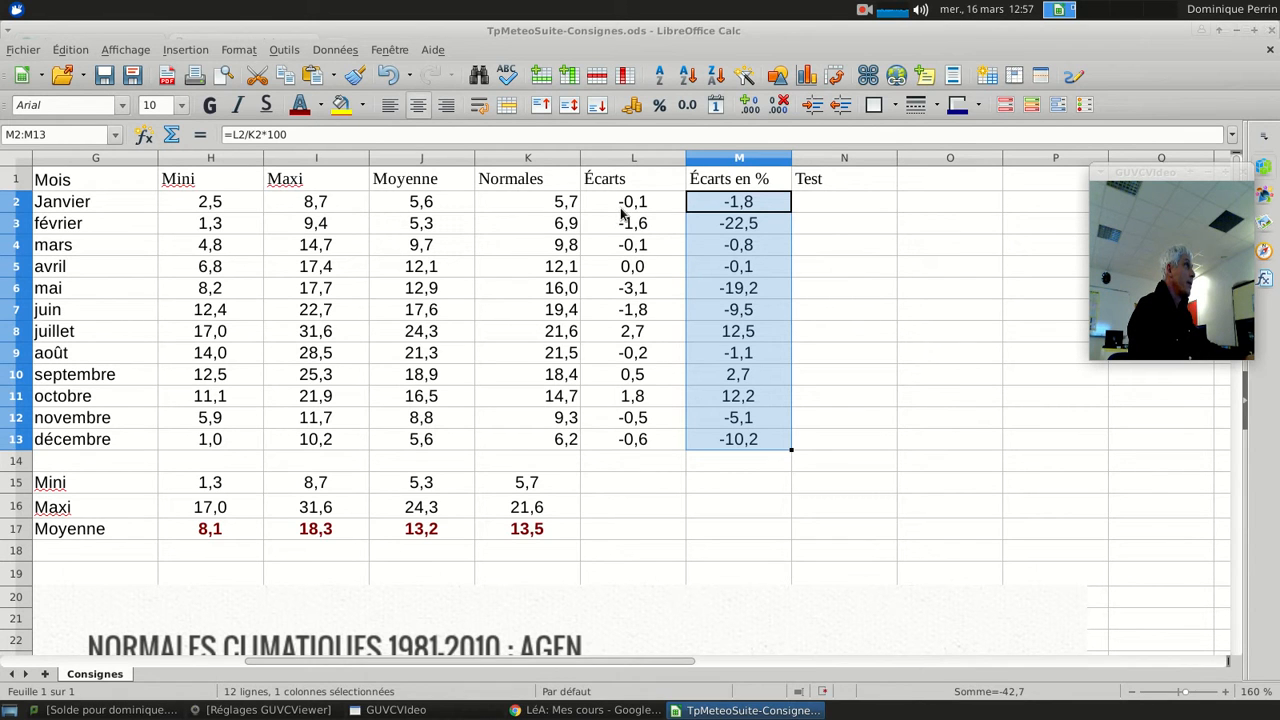
# - Switch to the browser, read the assignment PDF's instruction for the test in cells N2 to N13, and return to the spreadsheet
pyautogui.click(843, 206)
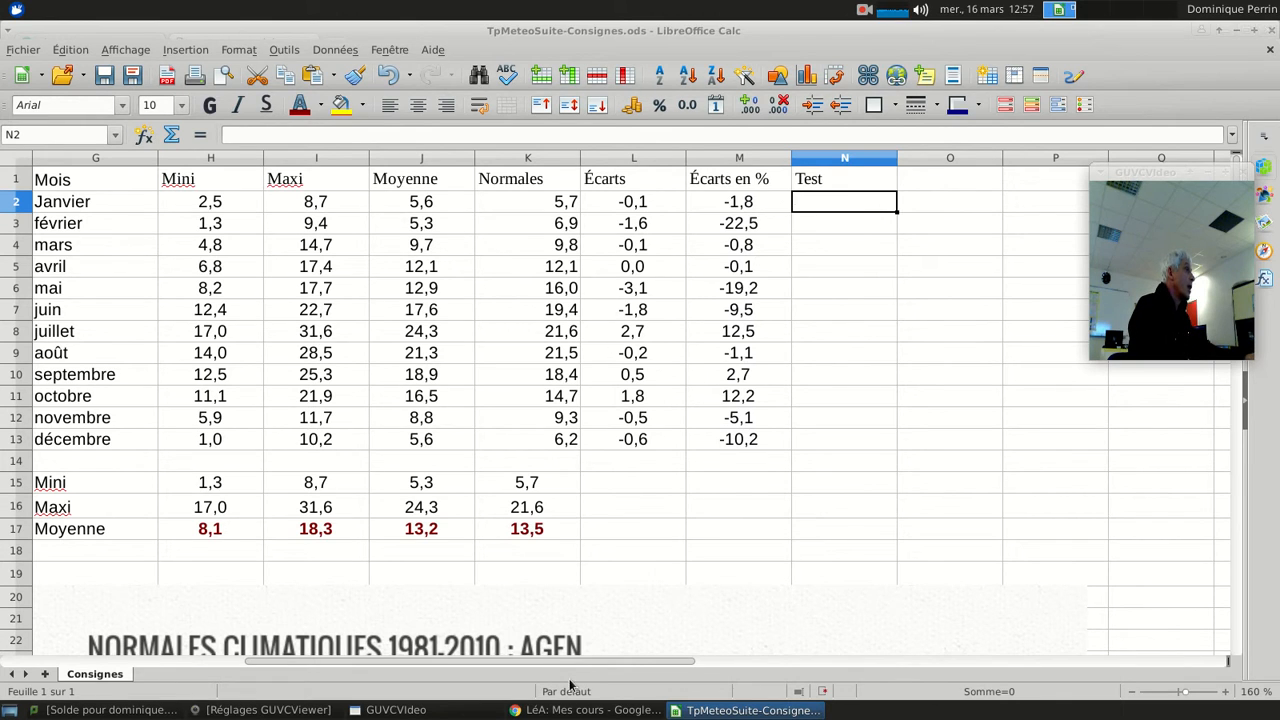
pyautogui.click(570, 710)
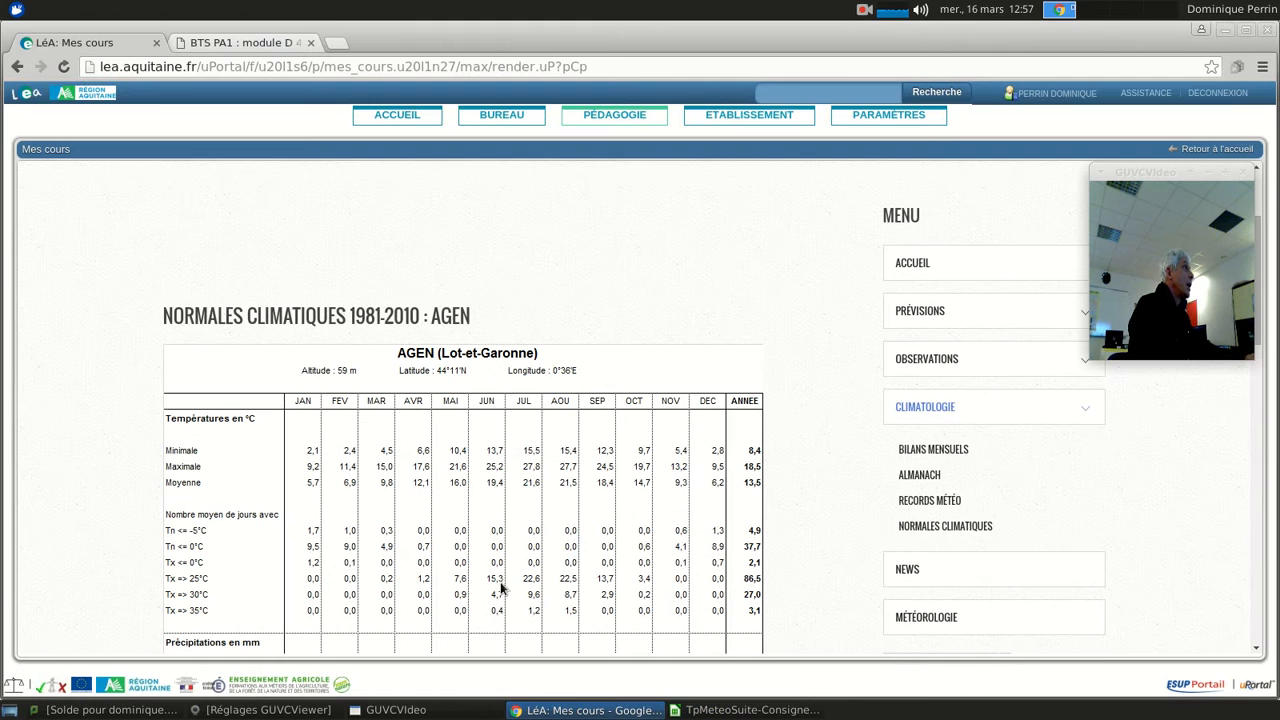
pyautogui.click(256, 46)
pyautogui.scroll(-3, 461, 460)
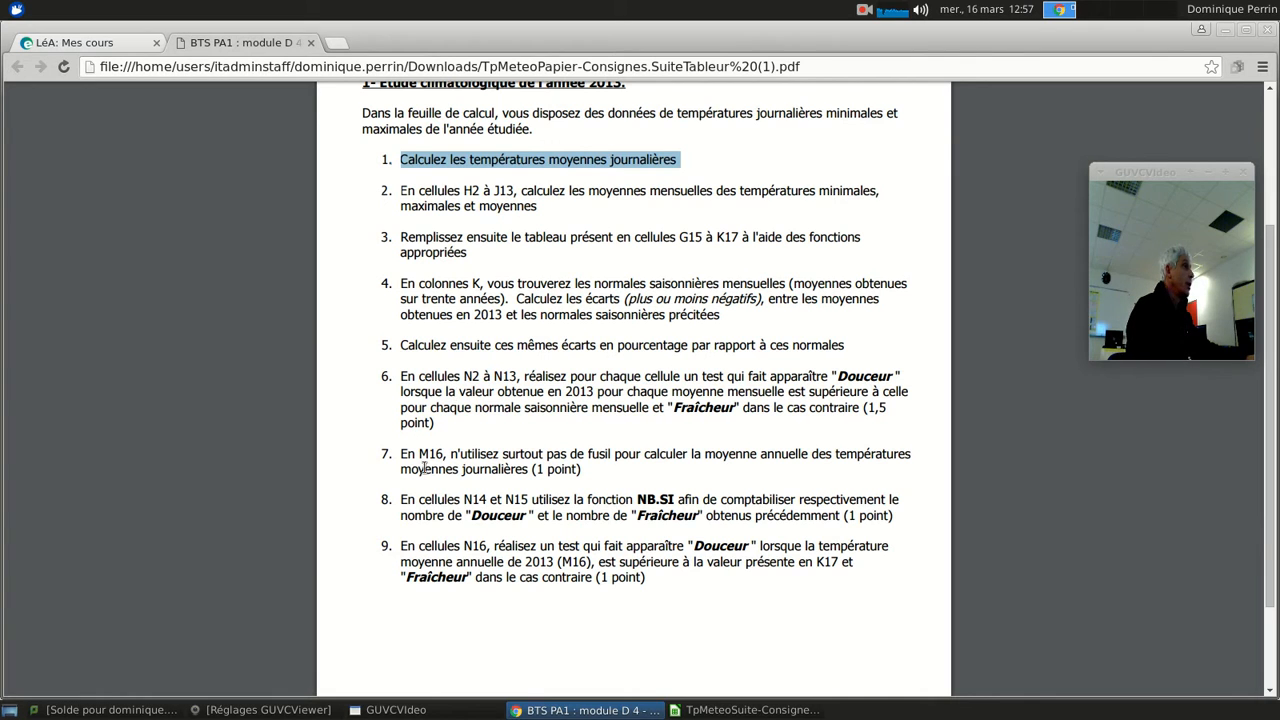
pyautogui.click(699, 711)
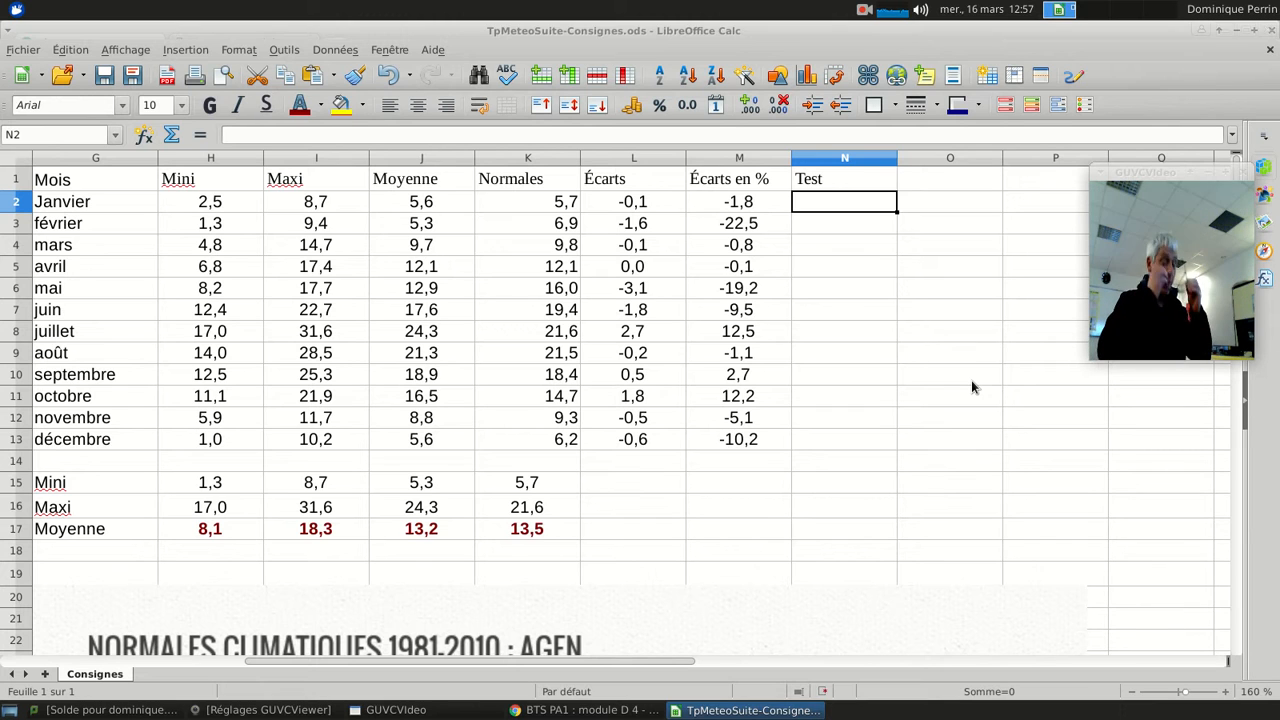
# - Enter =SI(J2>K2;"Douceur";"Fraîcheur") in N2 as Janvier's test and fill it down to N13 for all months
pyautogui.write('=')
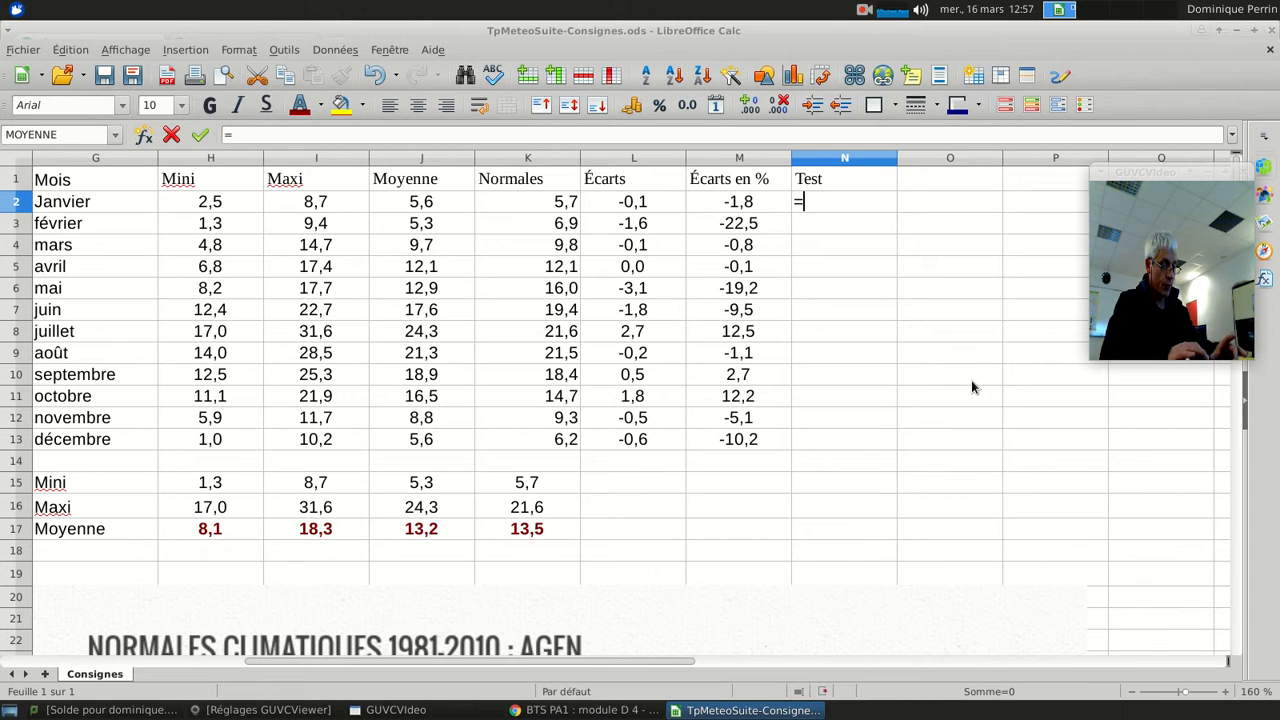
pyautogui.write('si(')
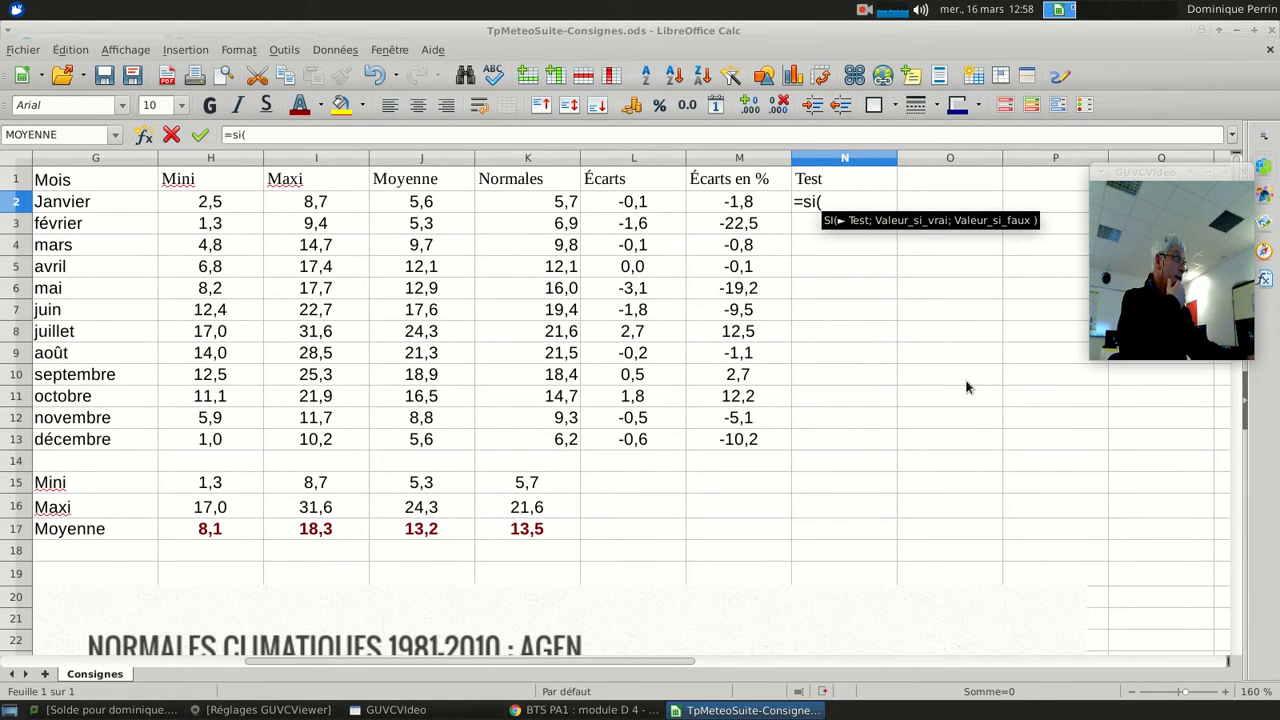
pyautogui.click(415, 204)
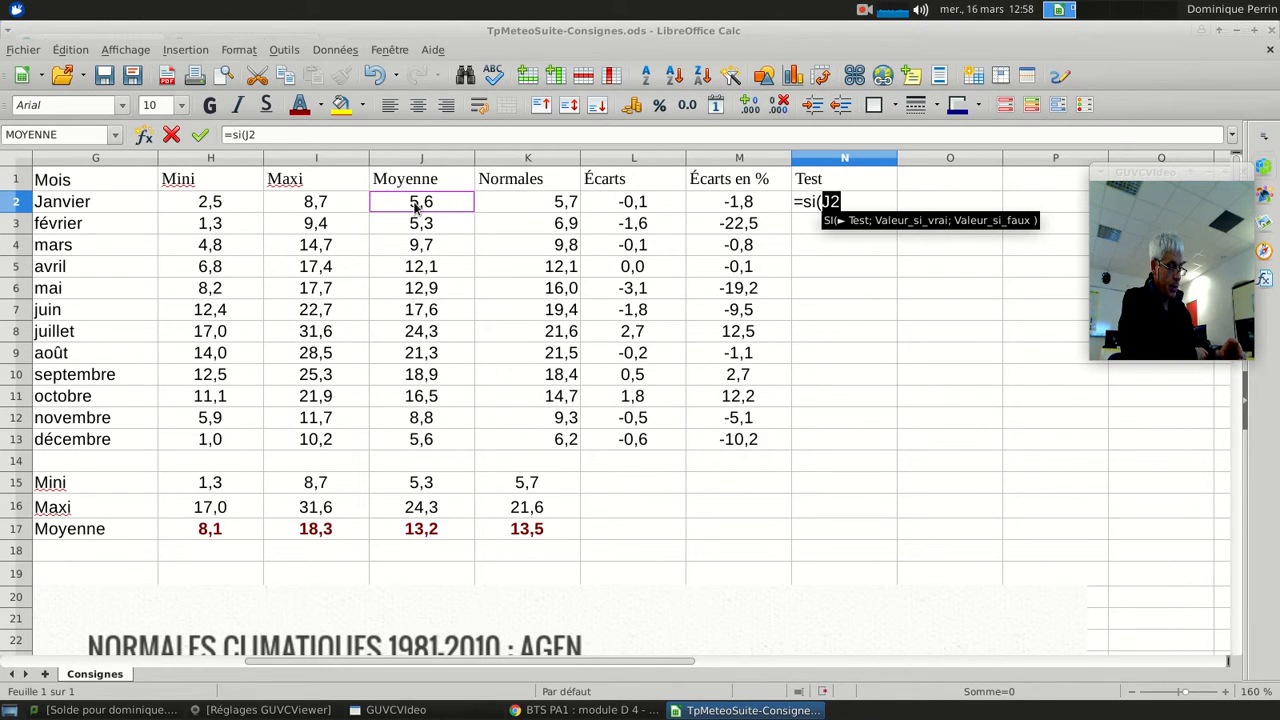
pyautogui.write('>')
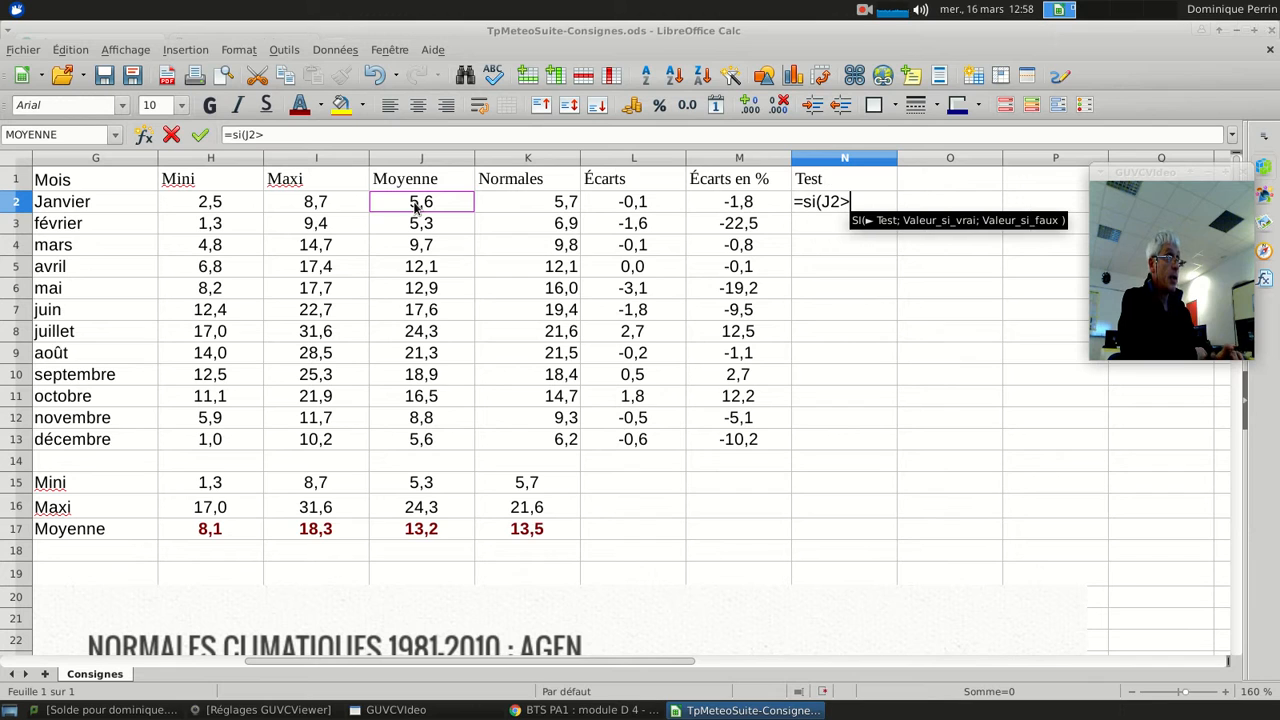
pyautogui.click(548, 206)
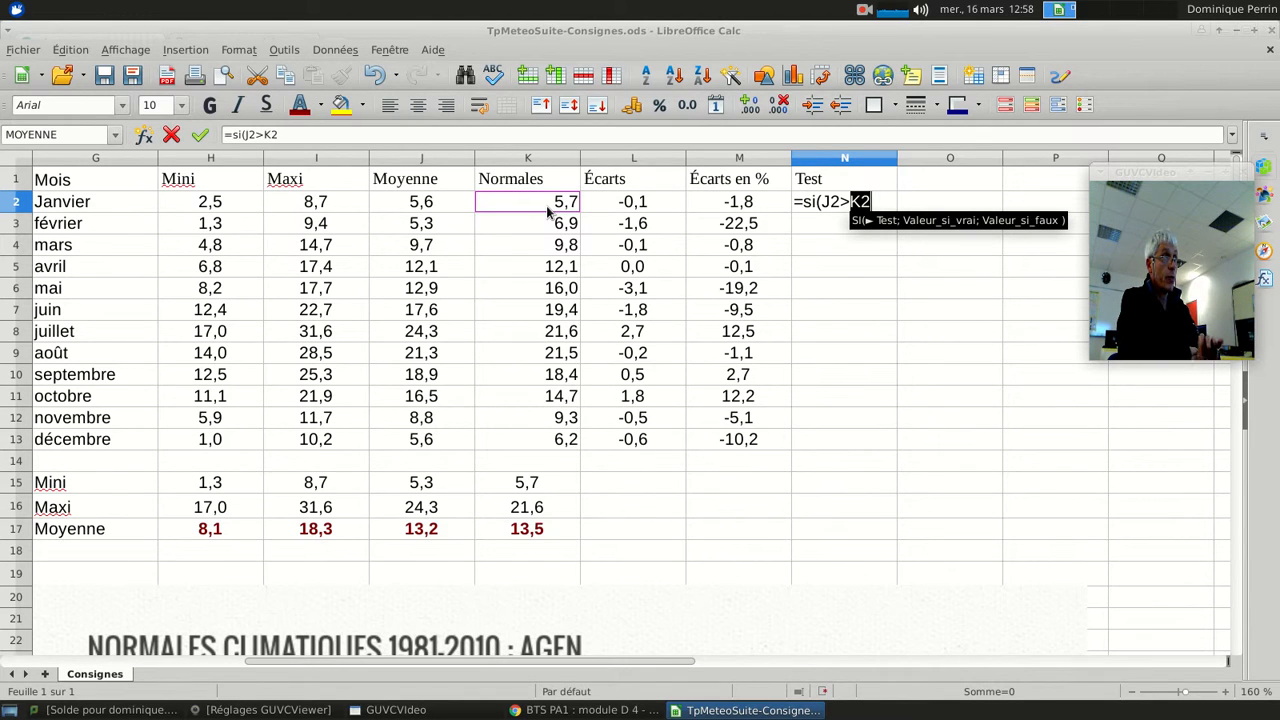
pyautogui.write(';')
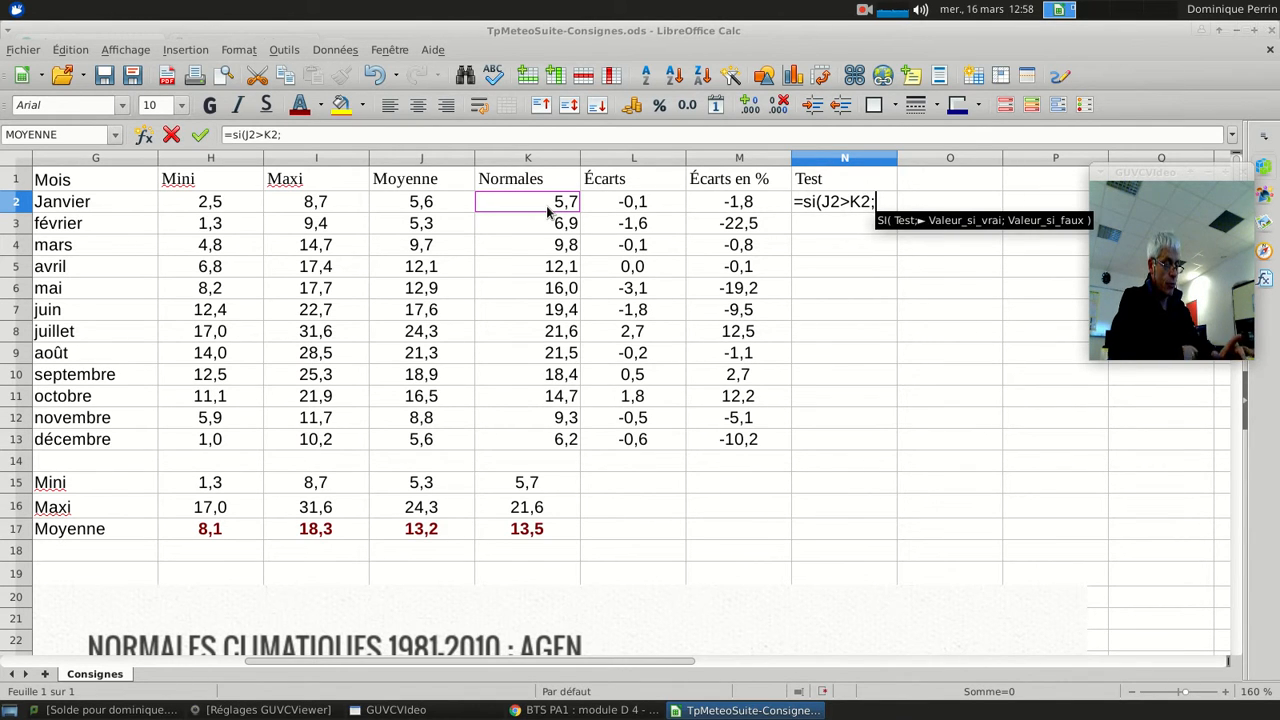
pyautogui.write('"Dou')
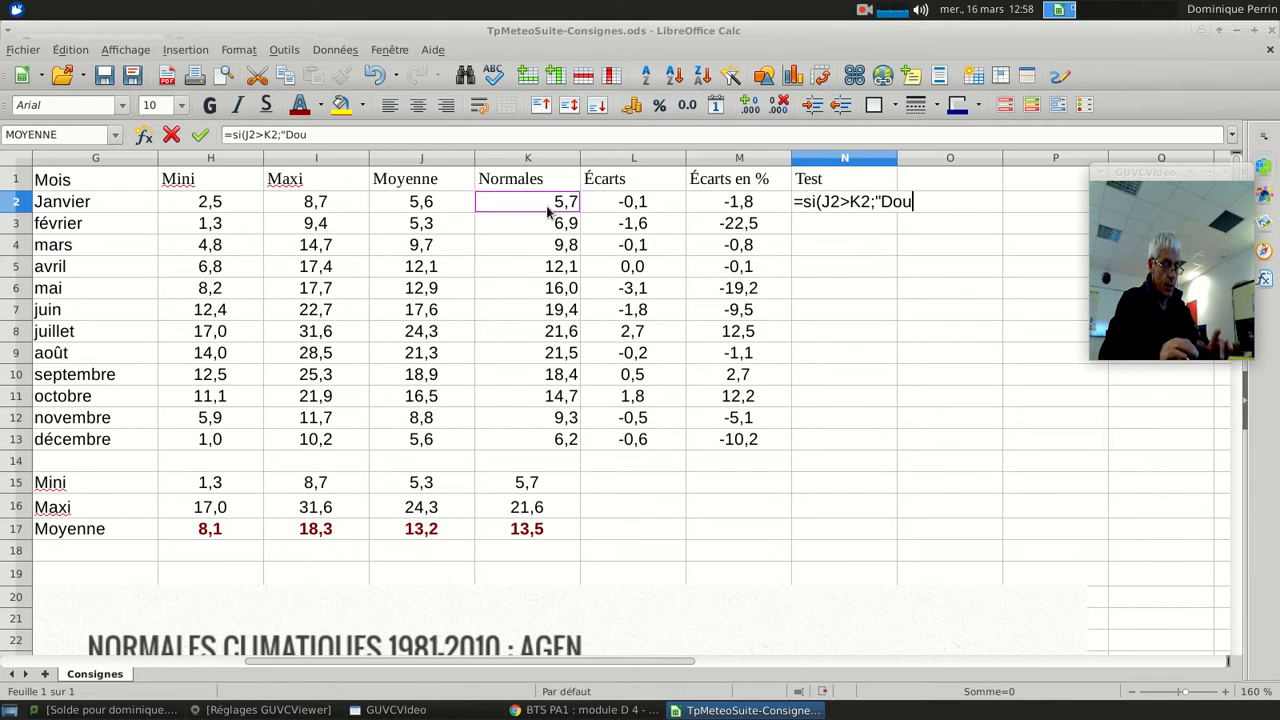
pyautogui.write('ceur')
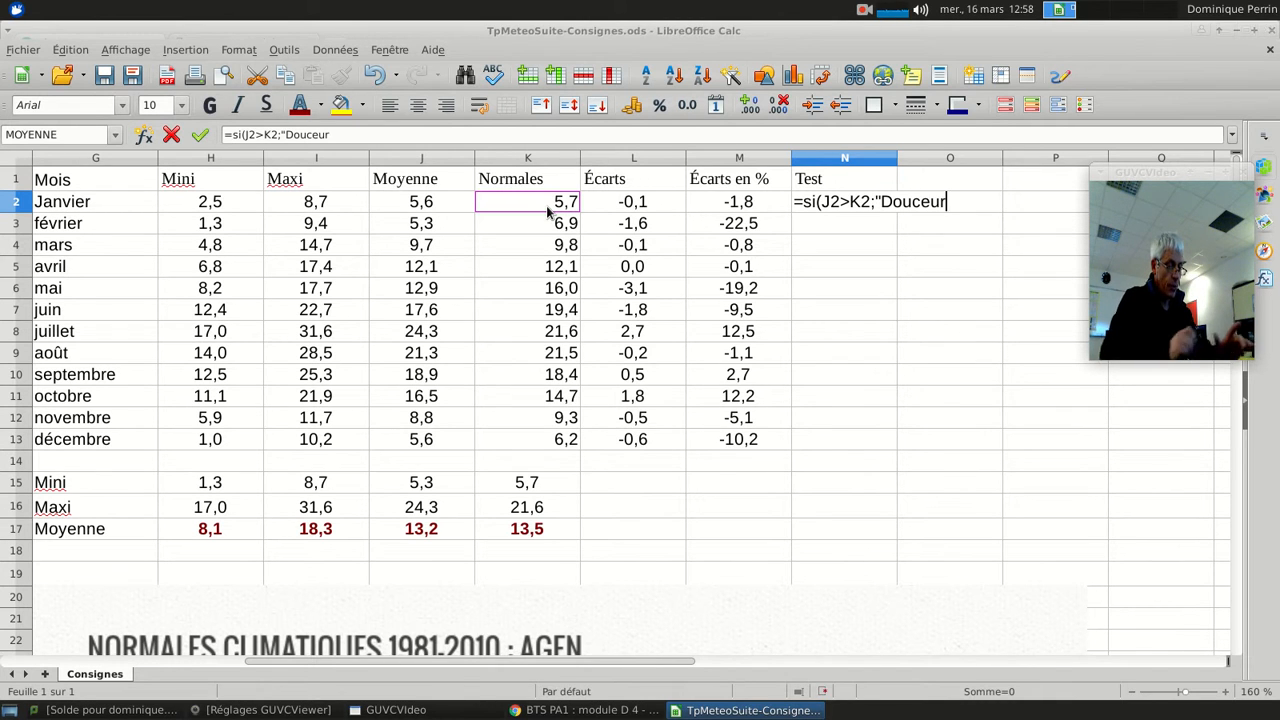
pyautogui.write('";')
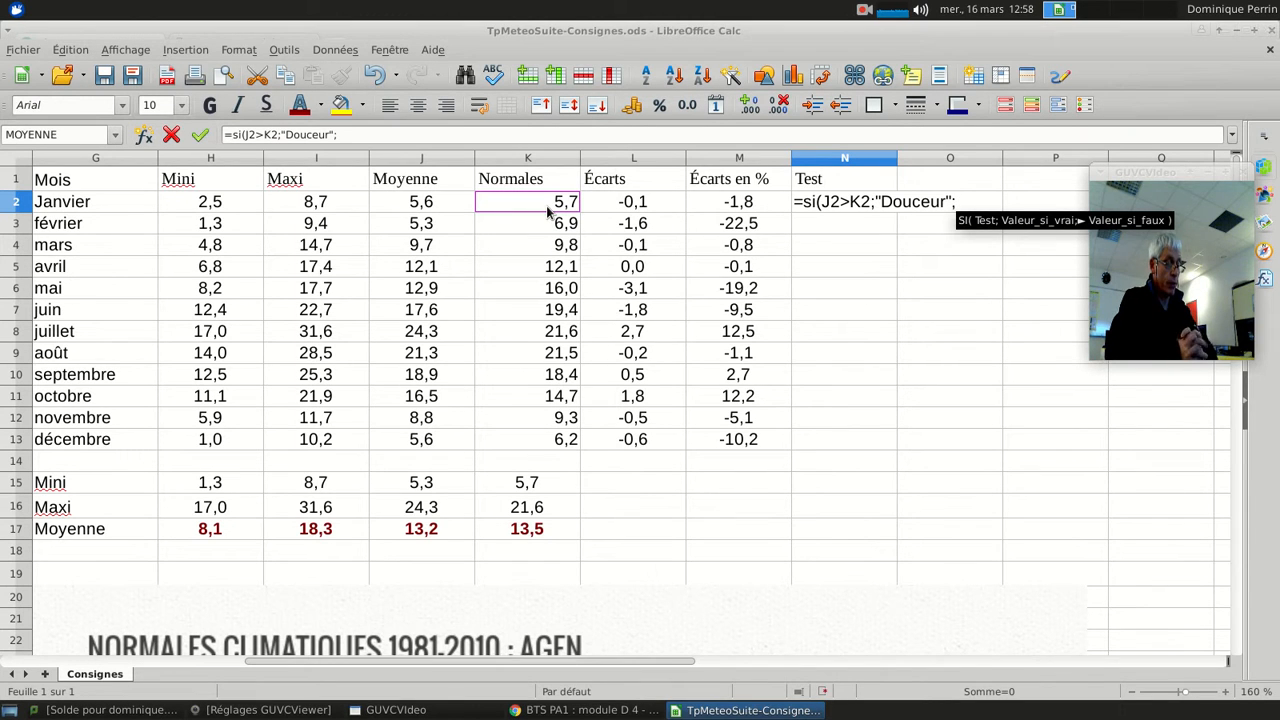
pyautogui.write('"F')
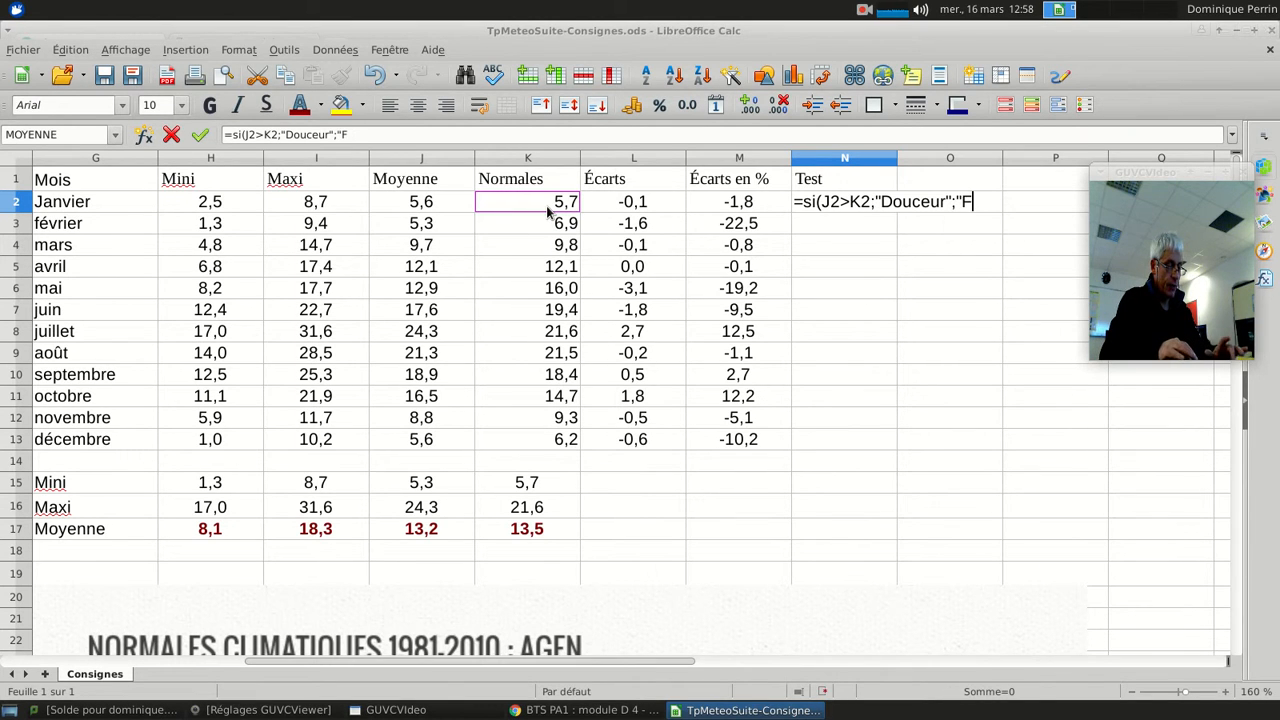
pyautogui.write('raî')
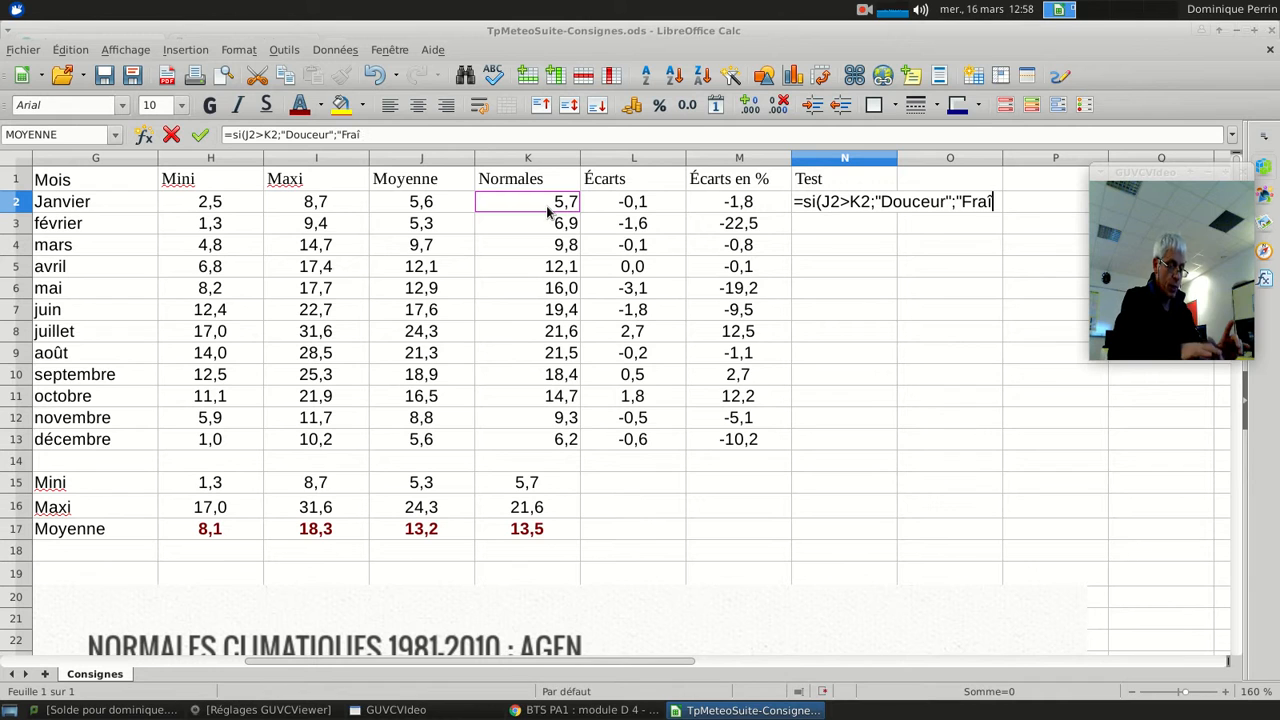
pyautogui.write('cheu')
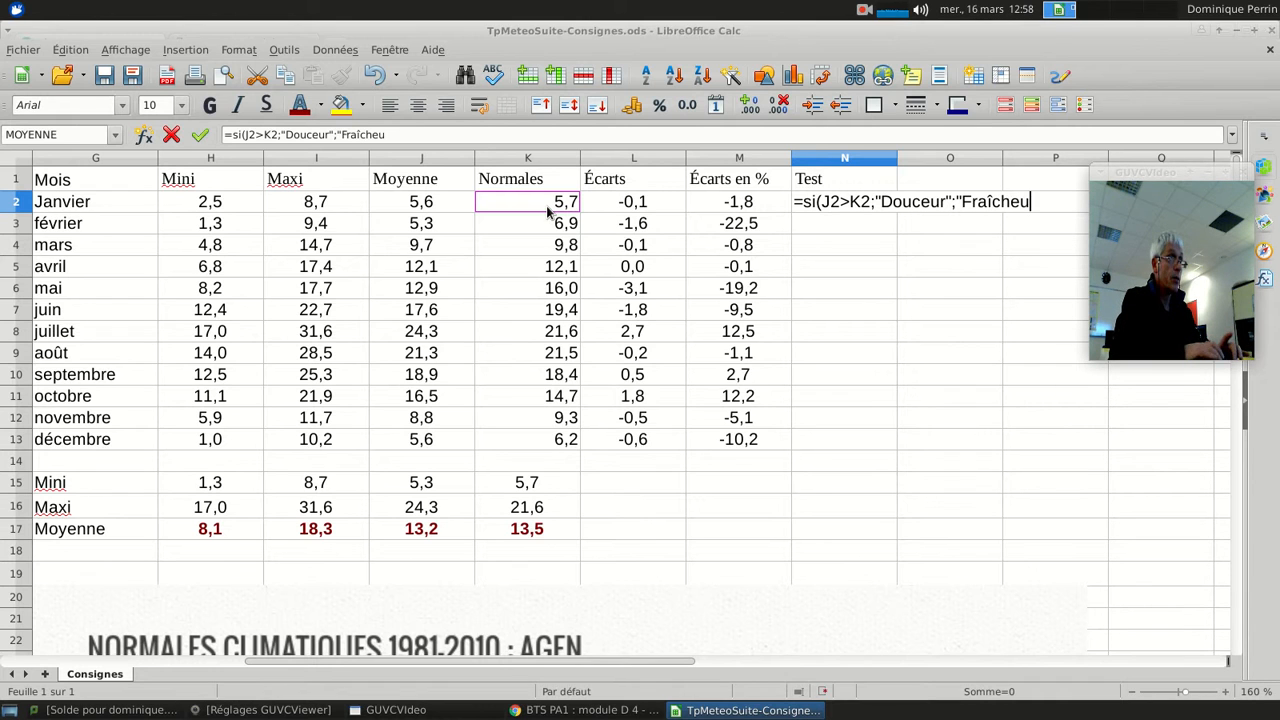
pyautogui.write('r"')
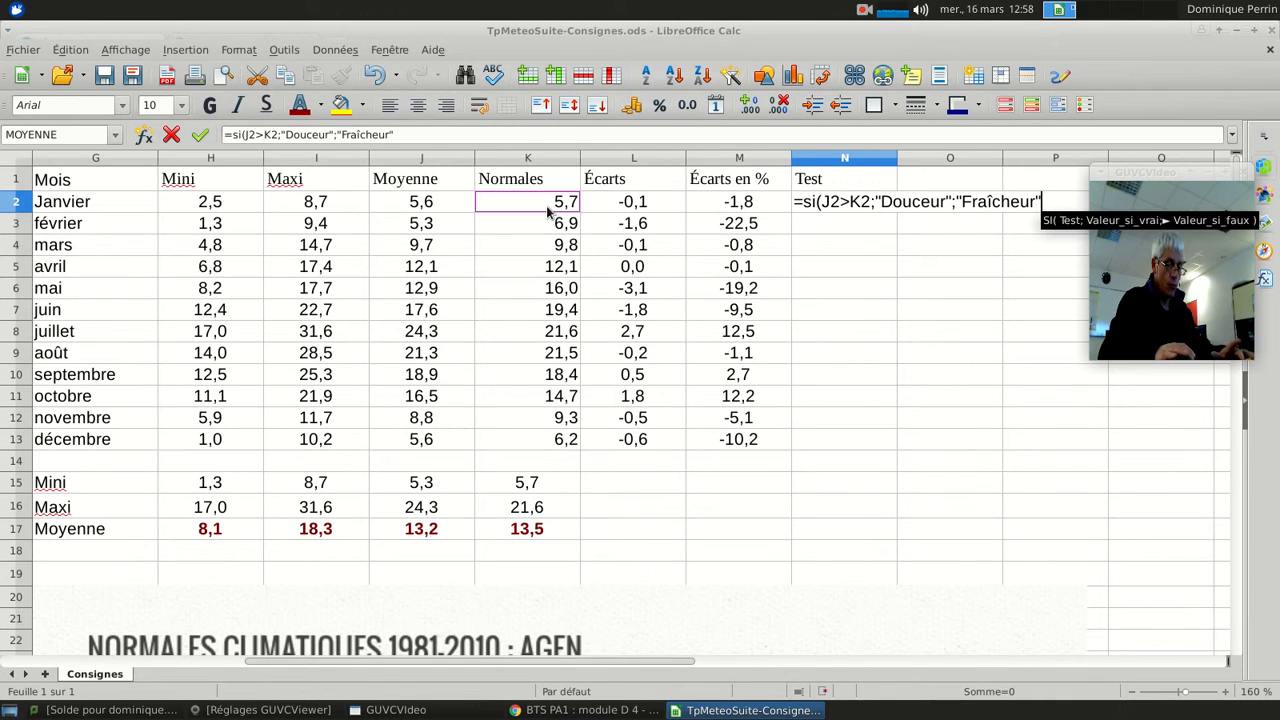
pyautogui.press('Return')
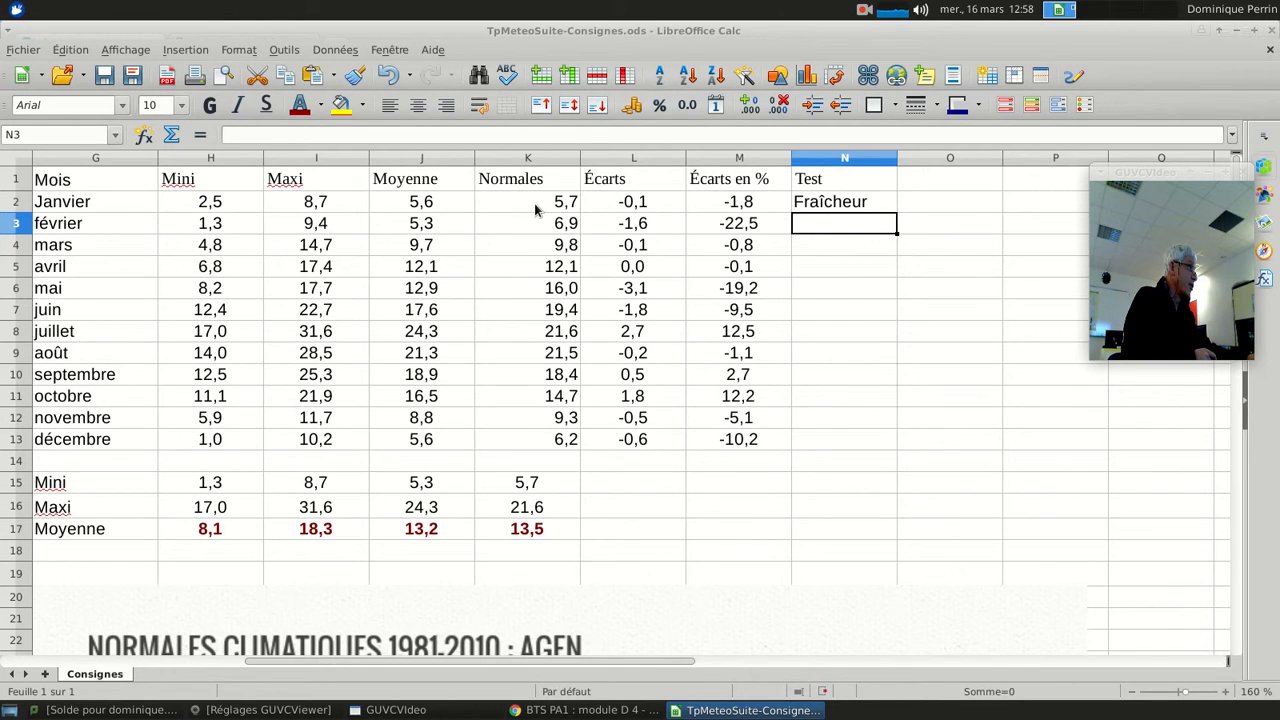
pyautogui.click(852, 205)
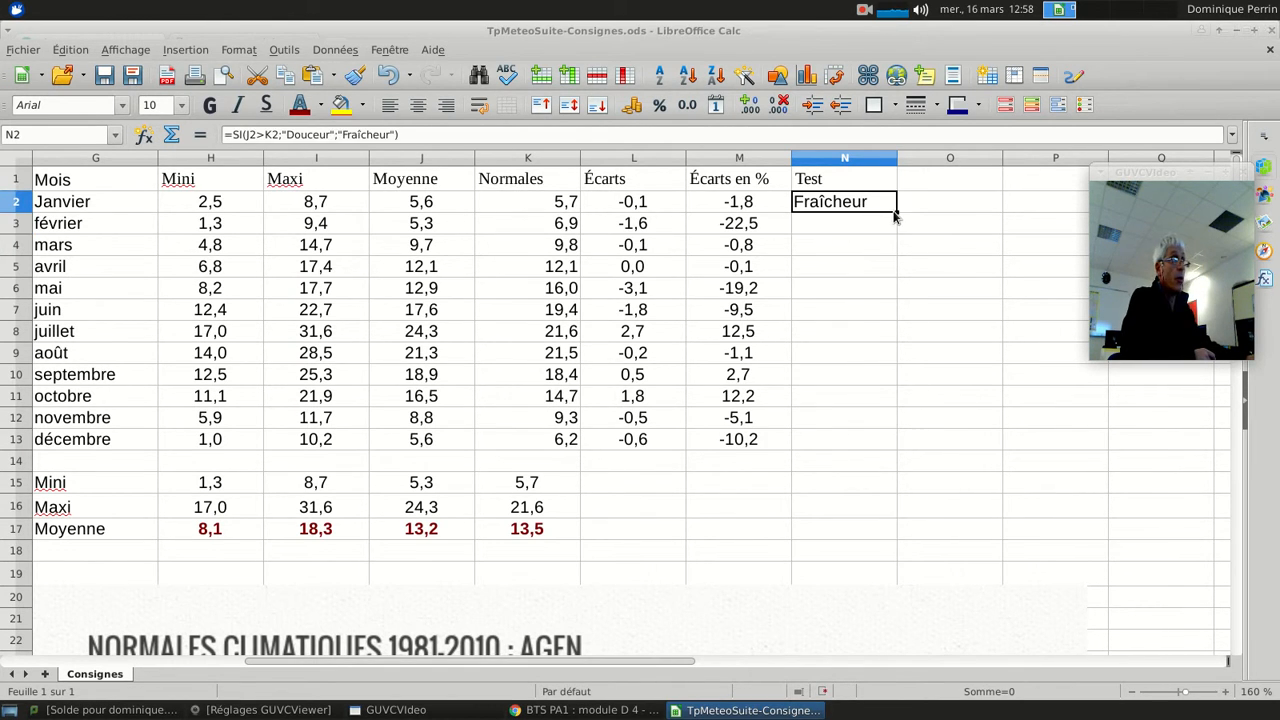
pyautogui.moveTo(897, 212); pyautogui.dragTo(900, 449)
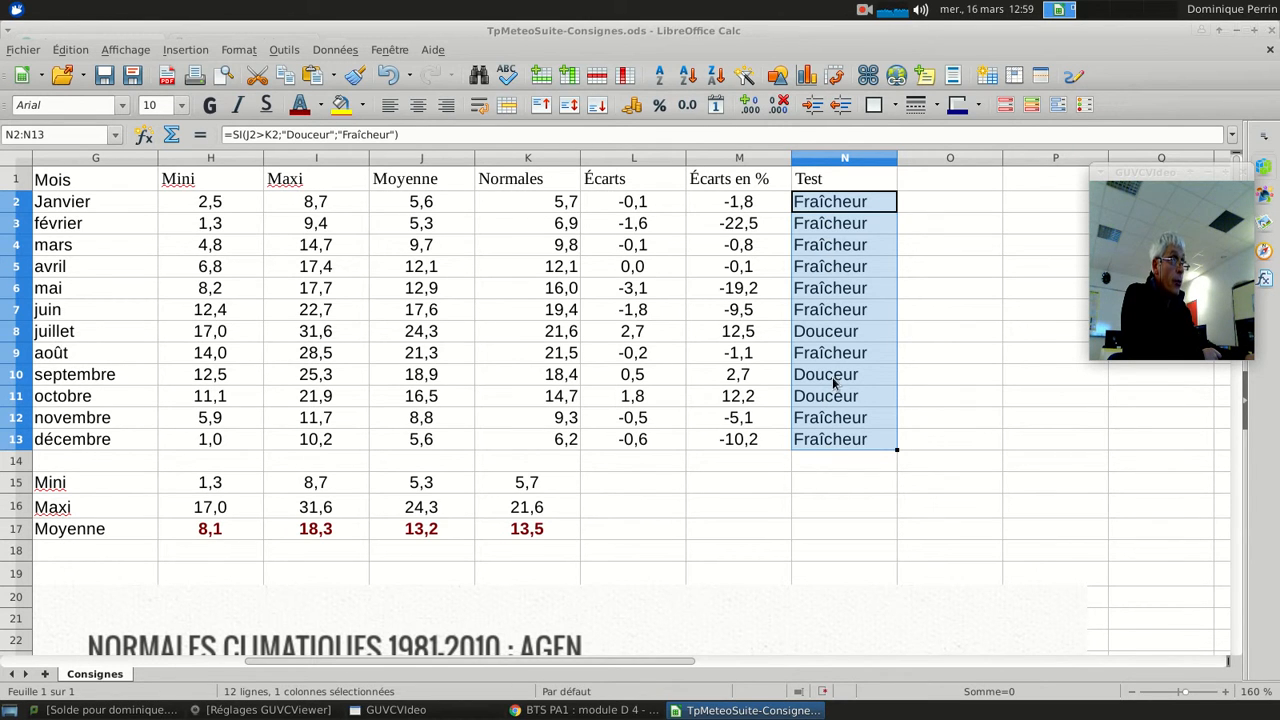
# - Consult the NB.SI question in the assignment PDF and count the Douceur months in N15 with =NB.SI(N2:N13;N8)
pyautogui.click(838, 491)
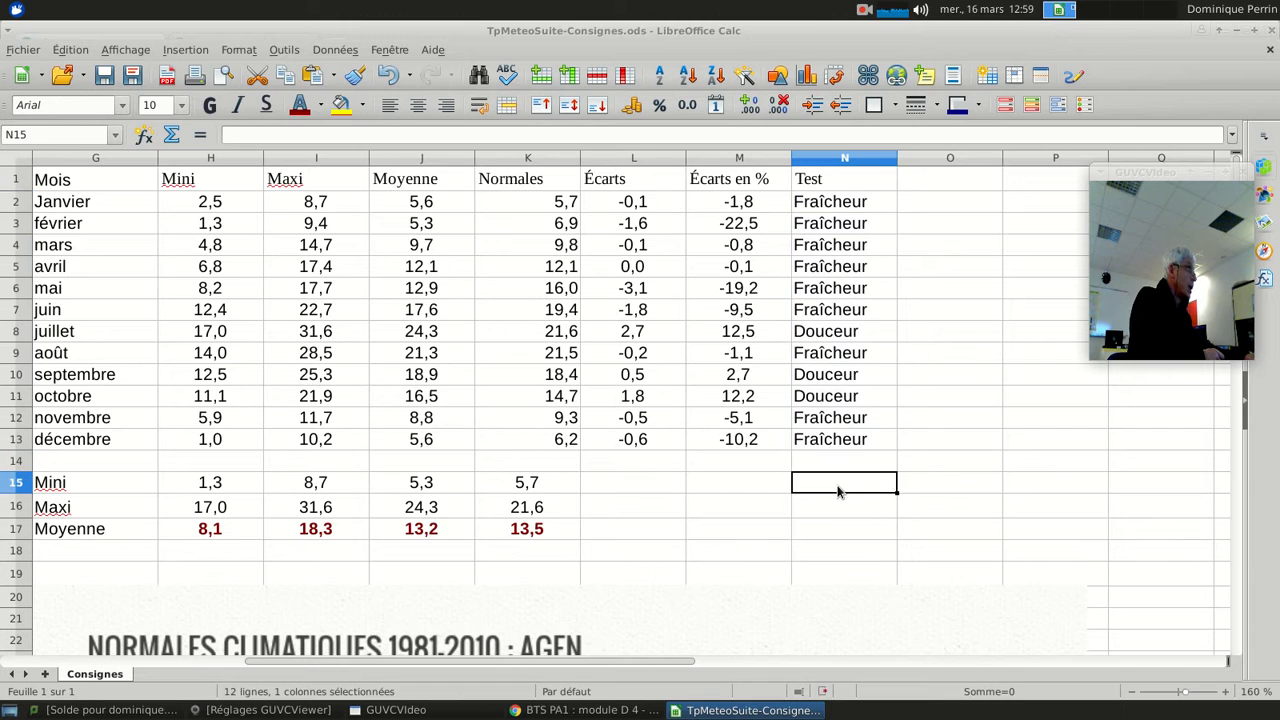
pyautogui.click(585, 708)
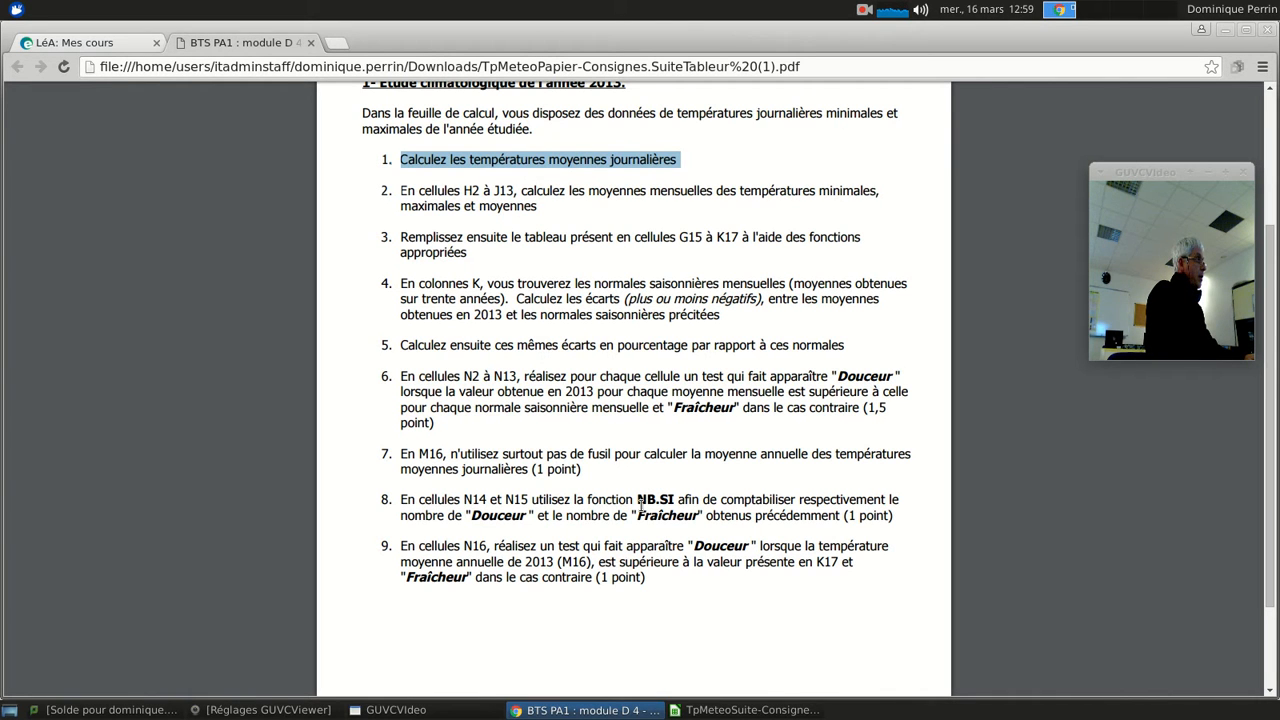
pyautogui.click(729, 709)
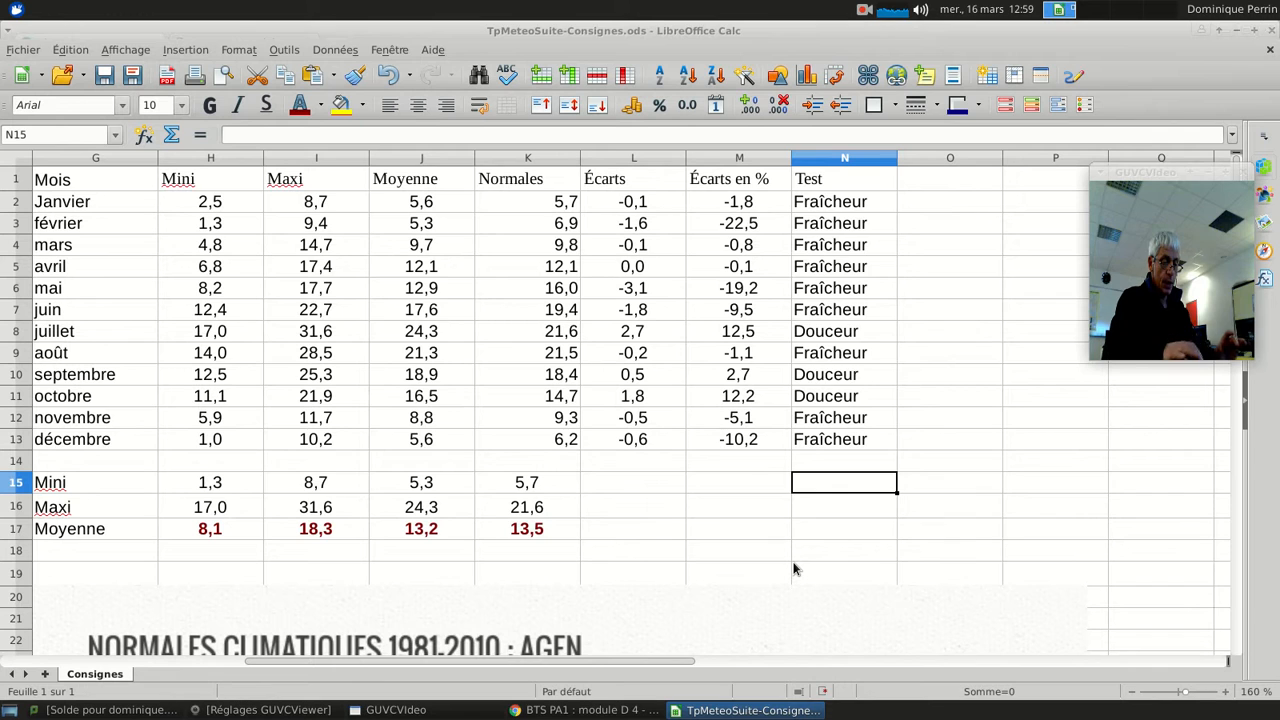
pyautogui.write('=')
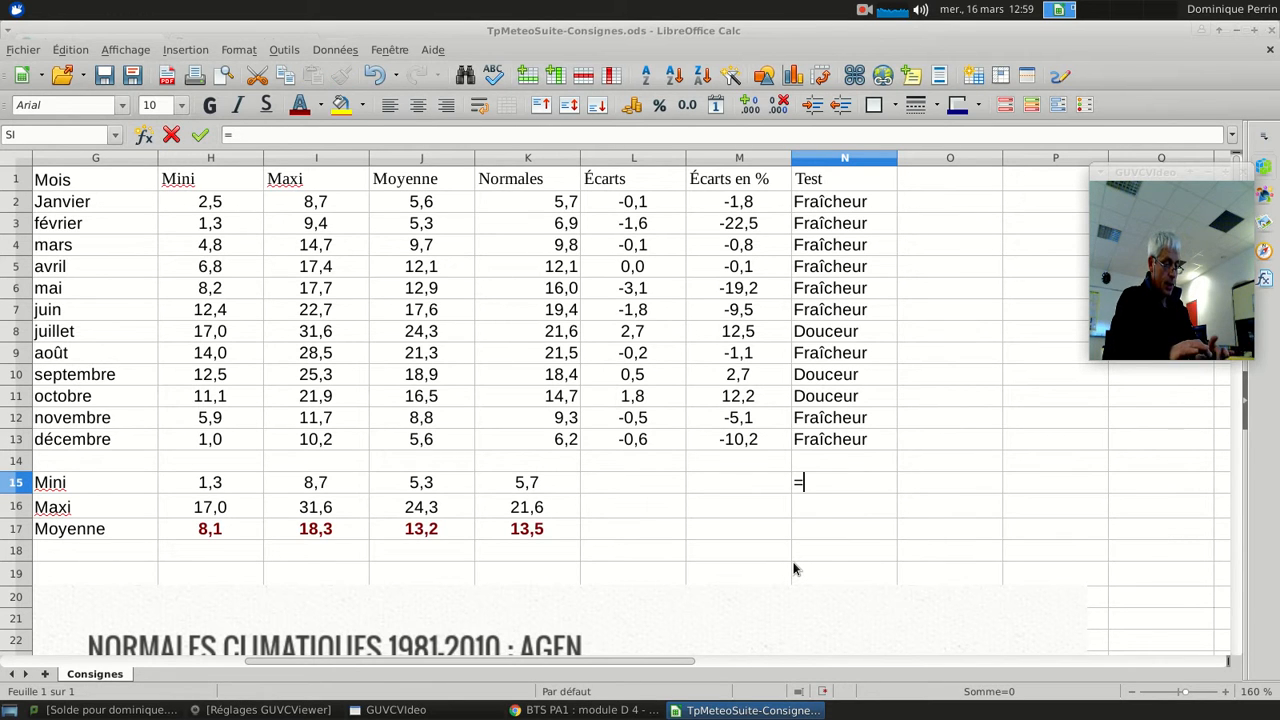
pyautogui.write('nb.')
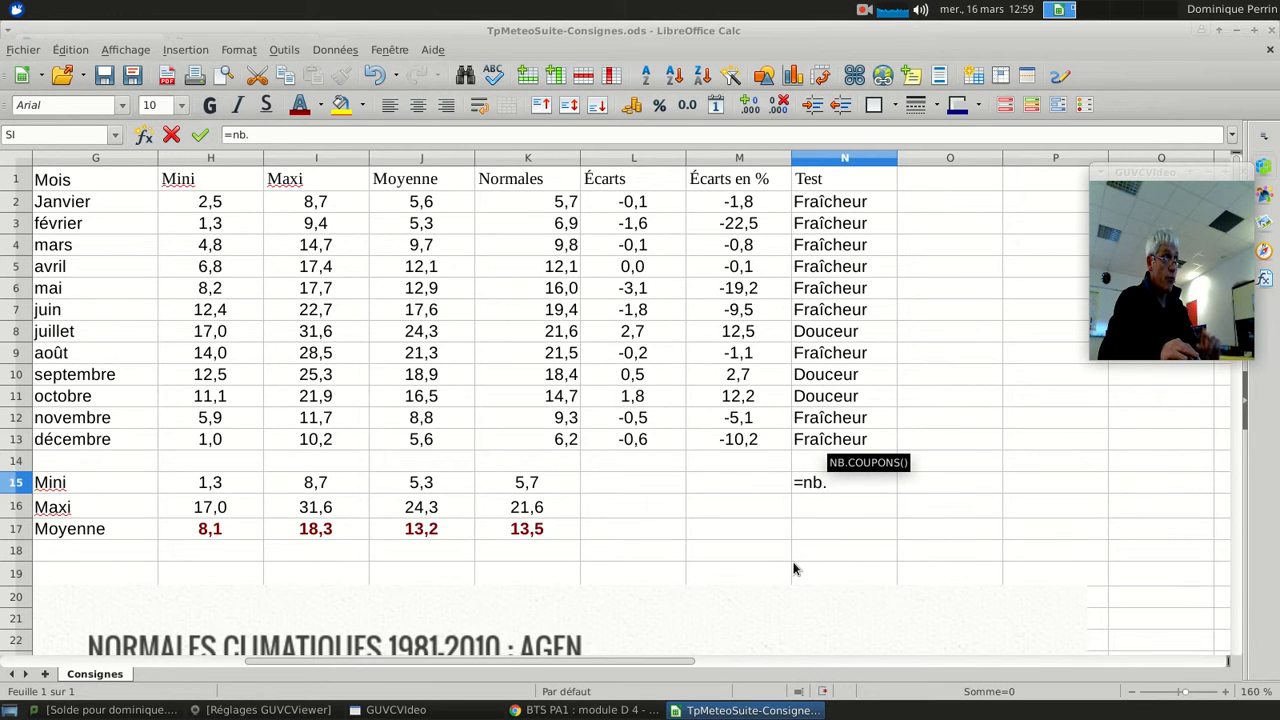
pyautogui.write('sd')
pyautogui.press('BackSpace')
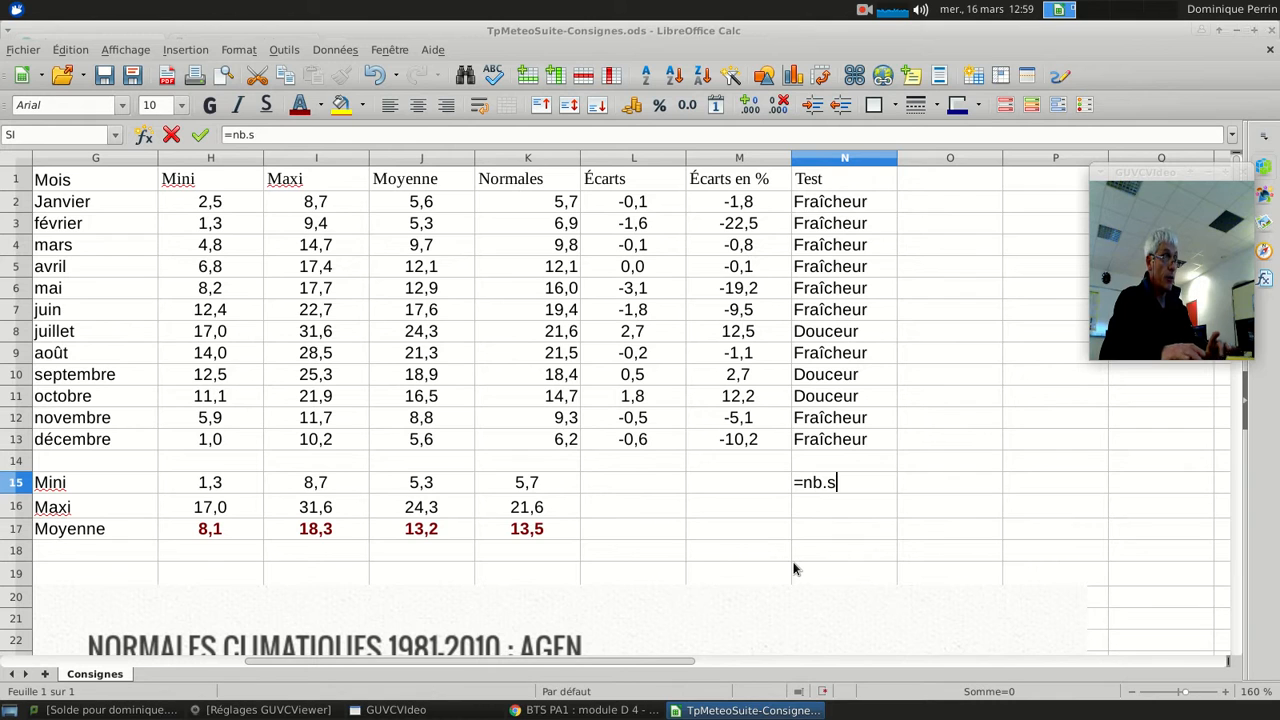
pyautogui.write('i(')
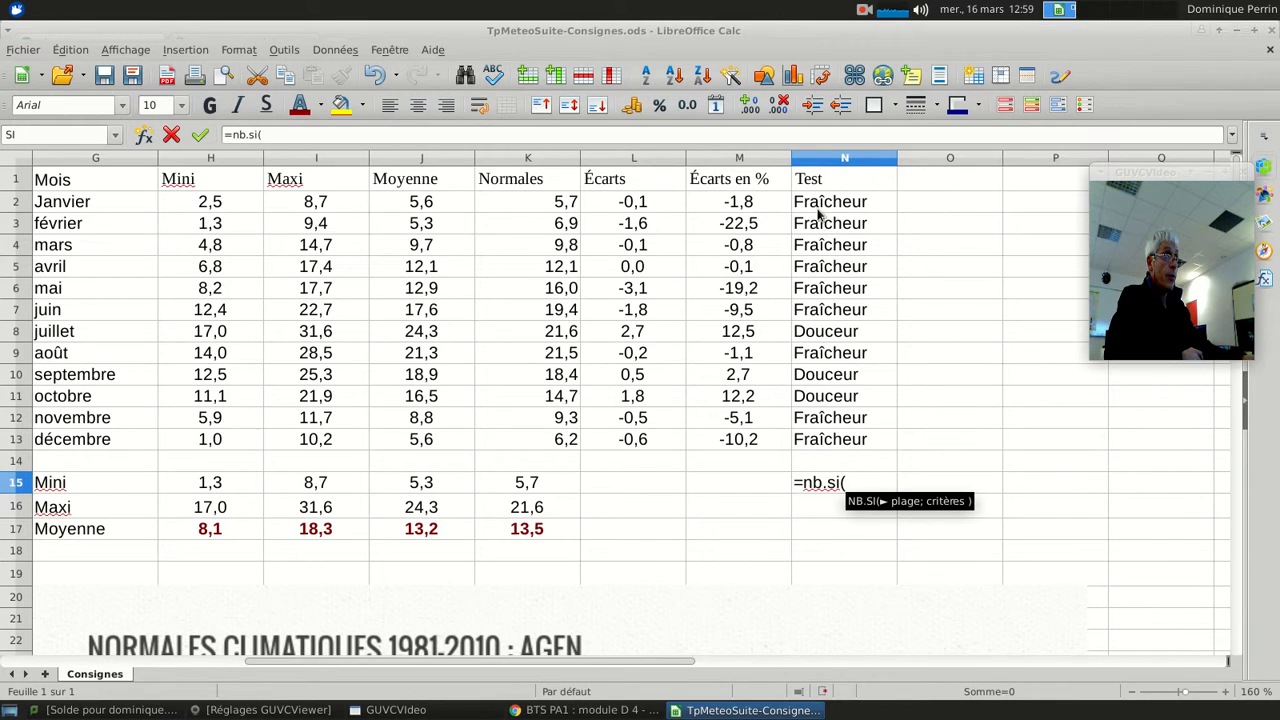
pyautogui.moveTo(822, 205); pyautogui.dragTo(830, 437)
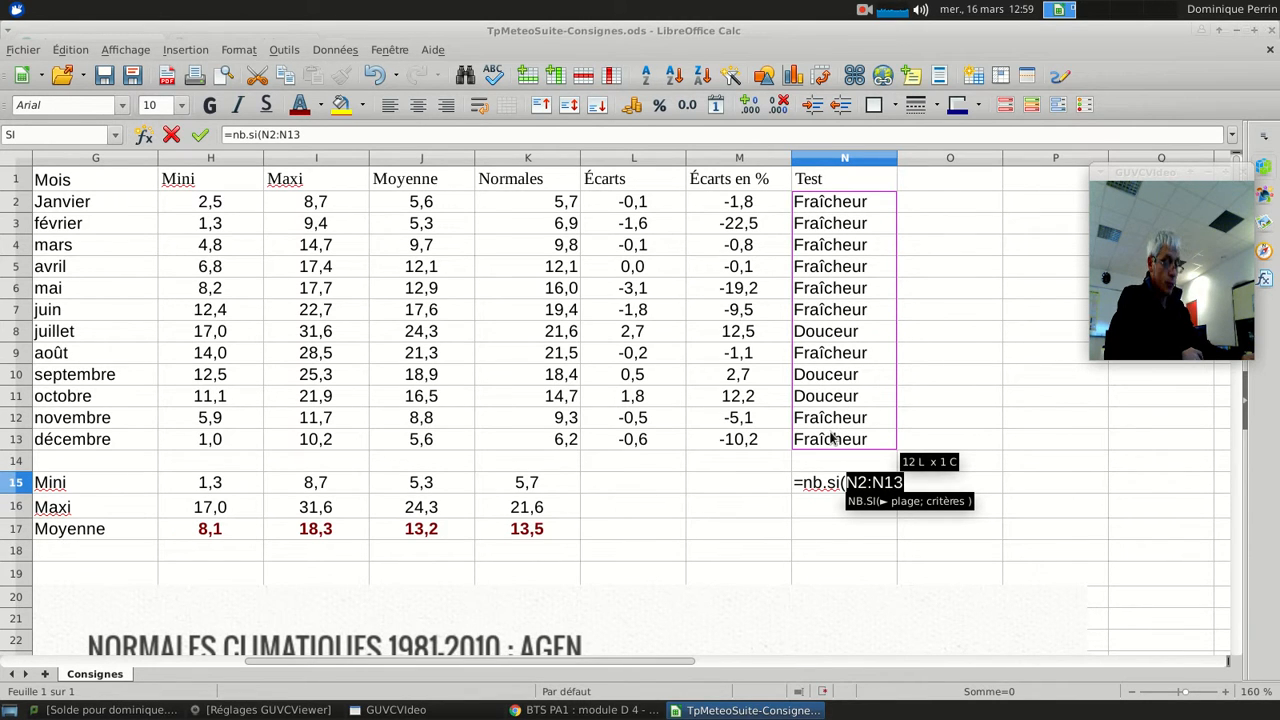
pyautogui.write(';')
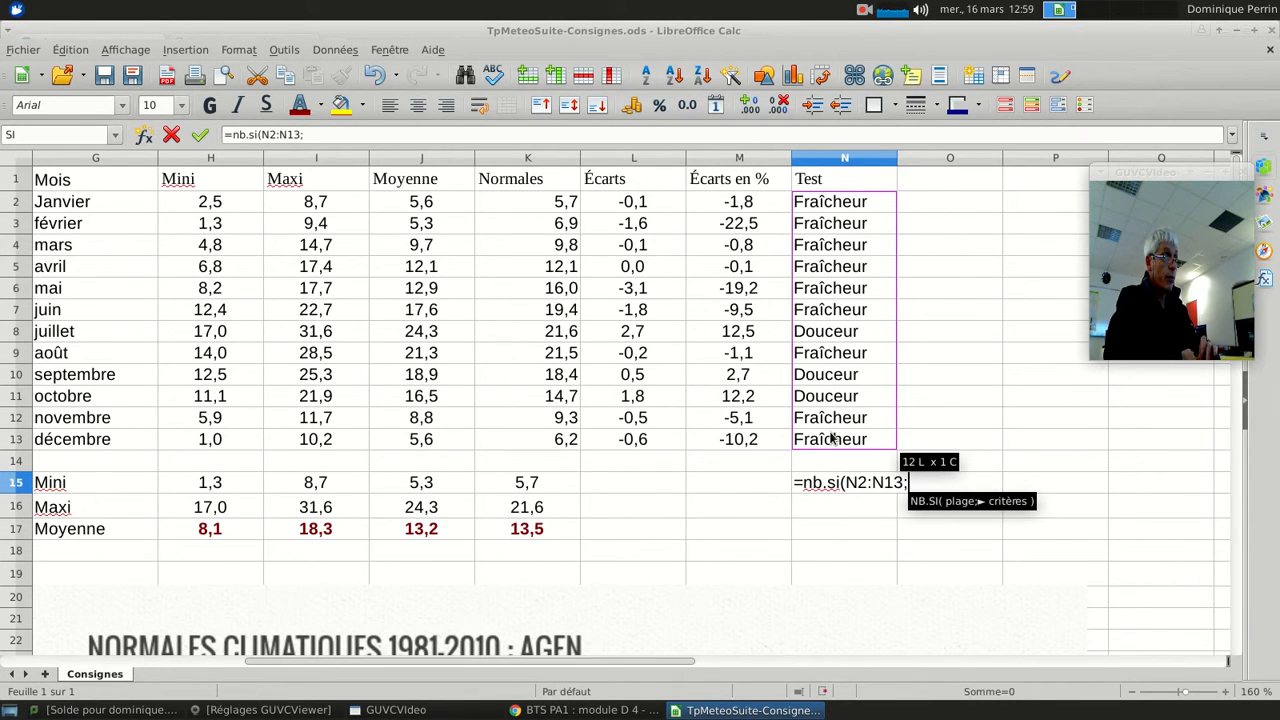
pyautogui.click(822, 338)
pyautogui.press('Return')
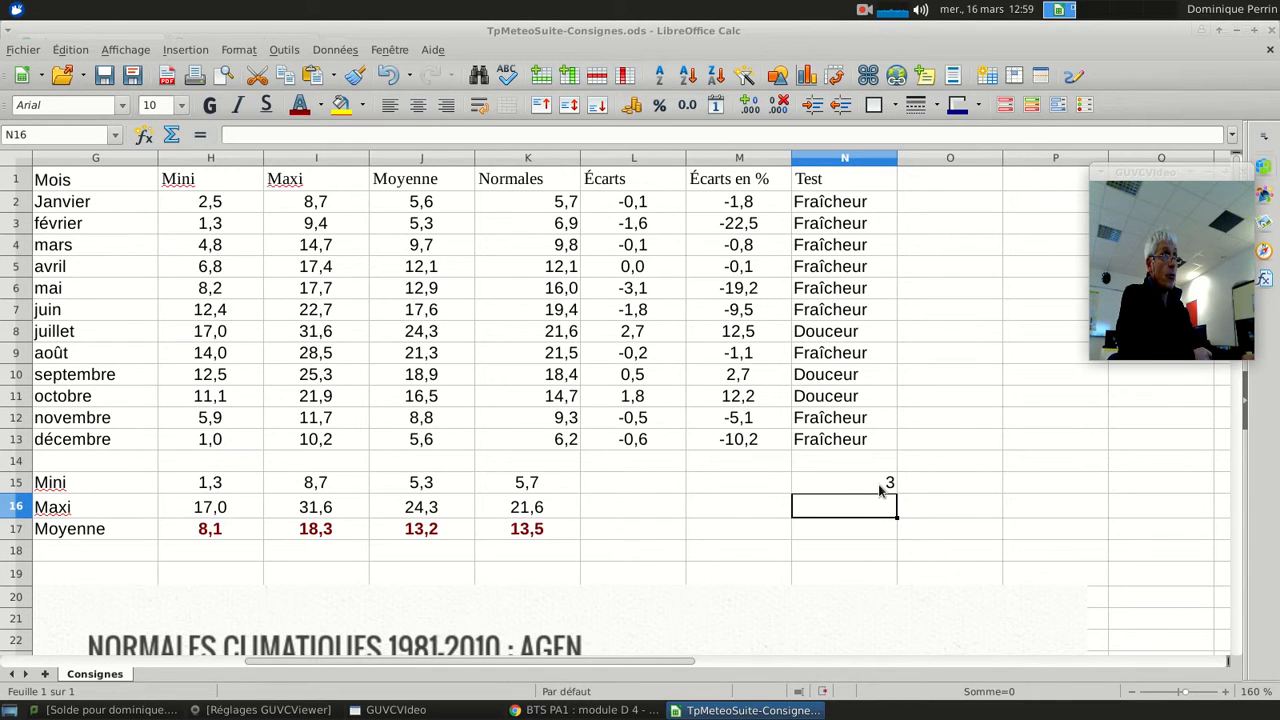
# - Count the Fraîcheur months in N16 with =NB.SI(N2:N13;N5)
pyautogui.write('=nb')
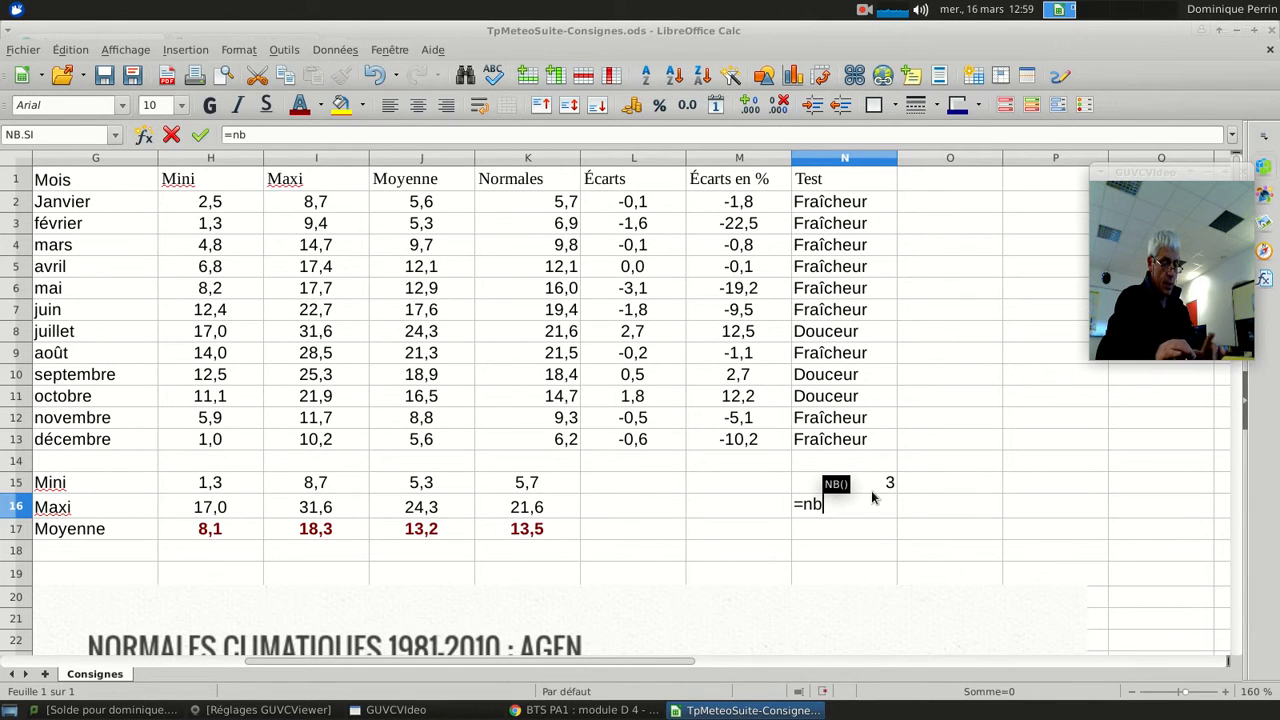
pyautogui.write('.')
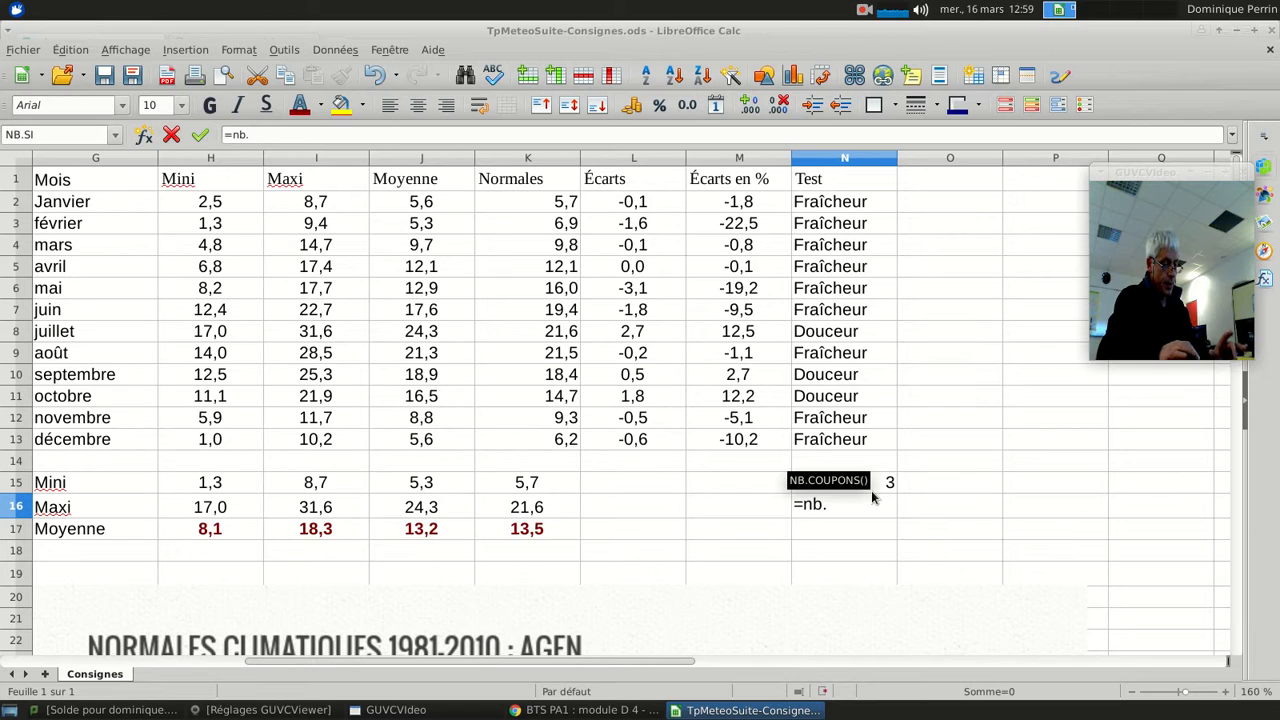
pyautogui.write('si')
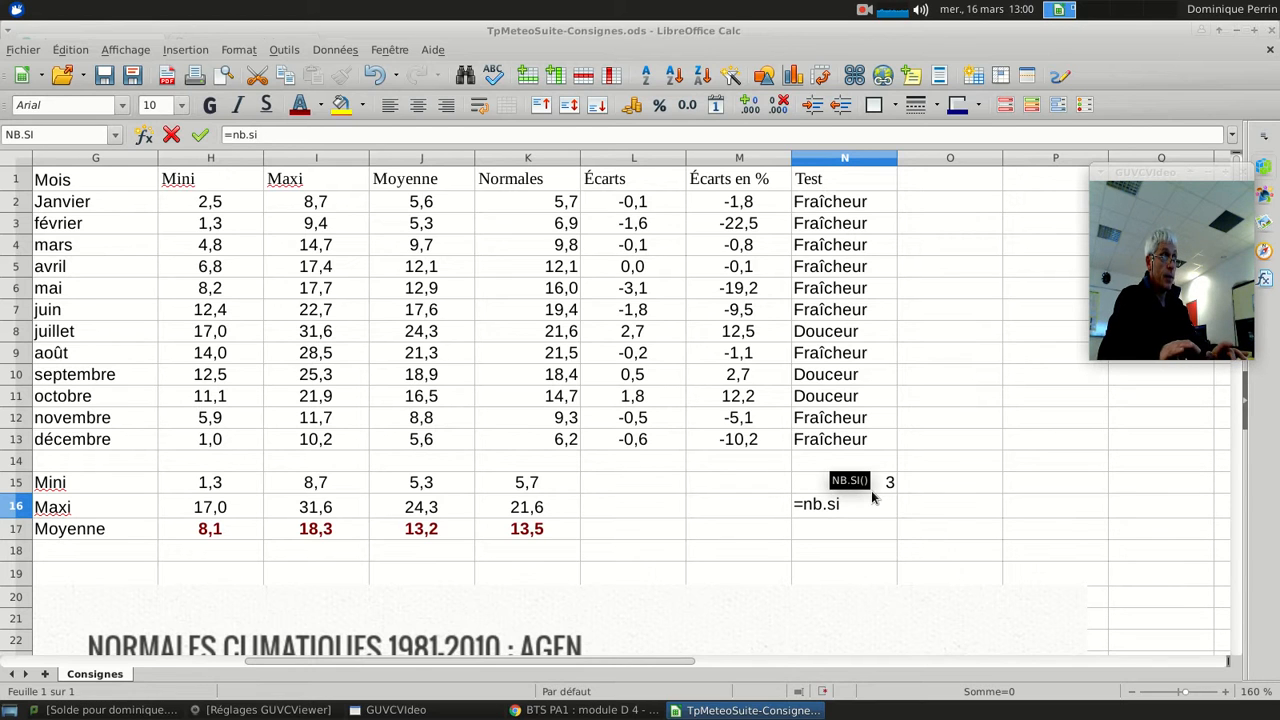
pyautogui.write('(')
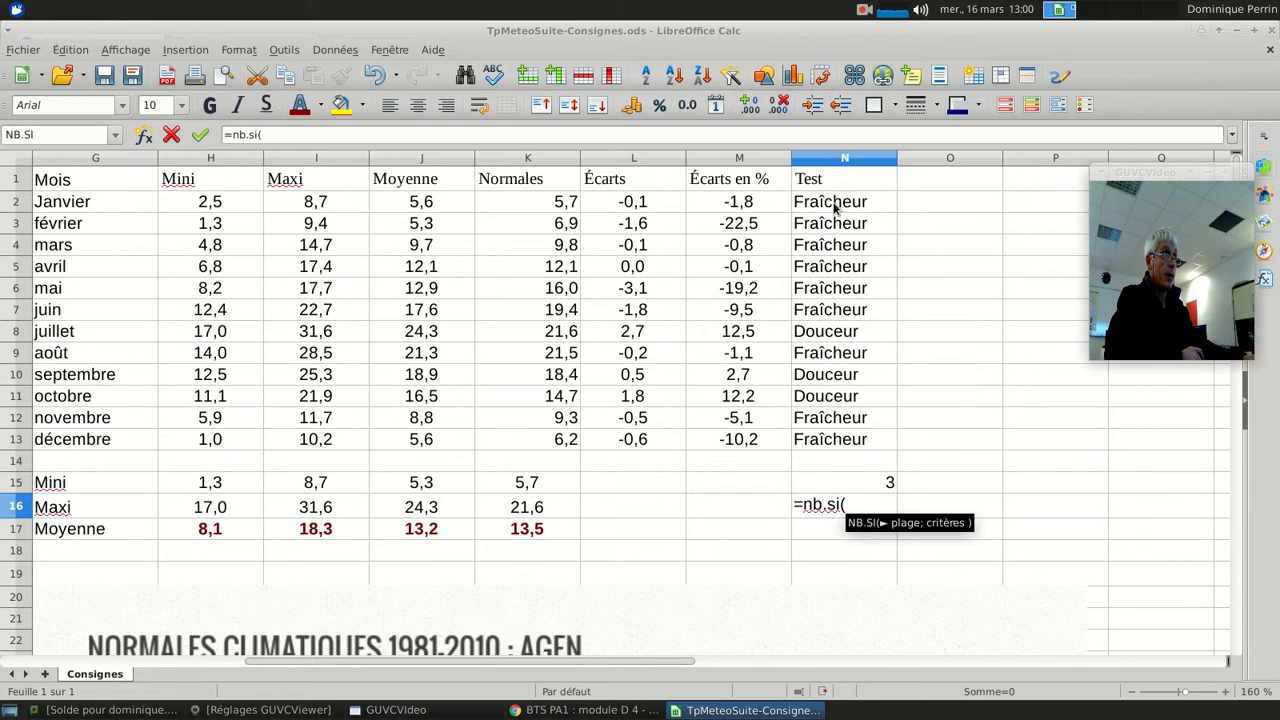
pyautogui.moveTo(835, 205); pyautogui.dragTo(847, 441)
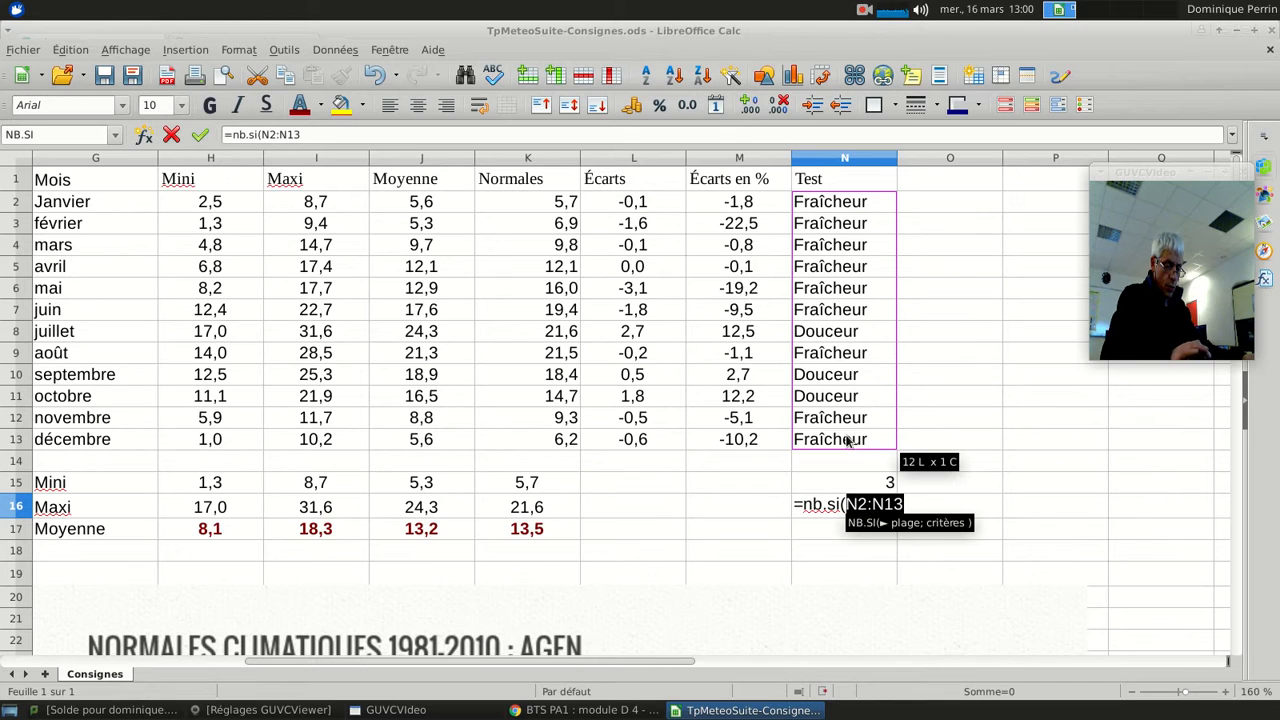
pyautogui.write(';')
pyautogui.click(826, 268)
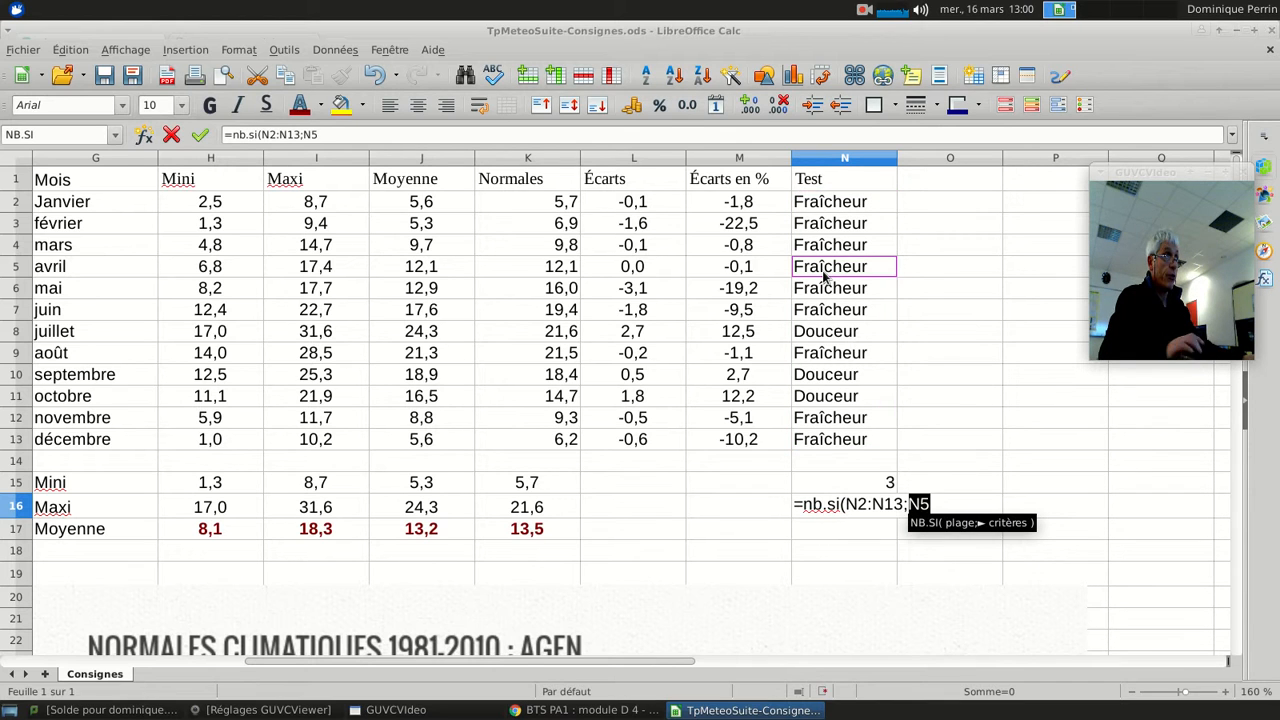
pyautogui.press('Return')
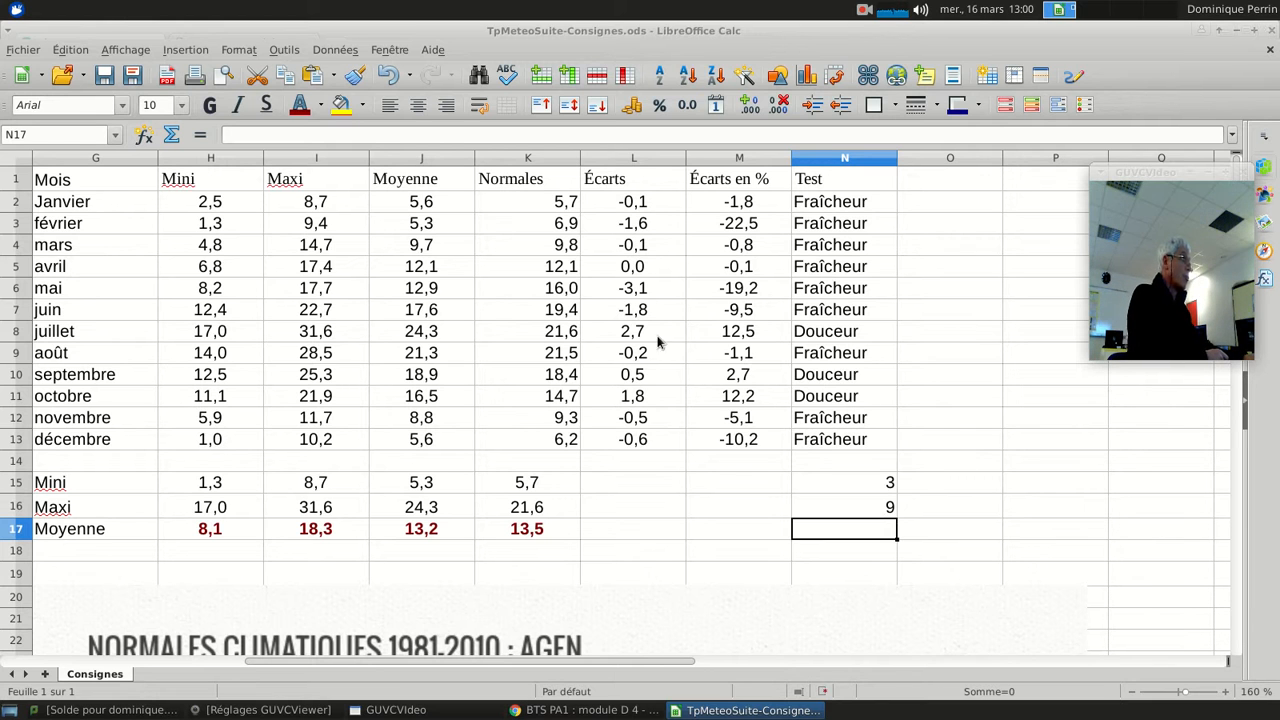
# - Check the last questions of the assignment PDF in the browser and return to the spreadsheet
pyautogui.click(585, 710)
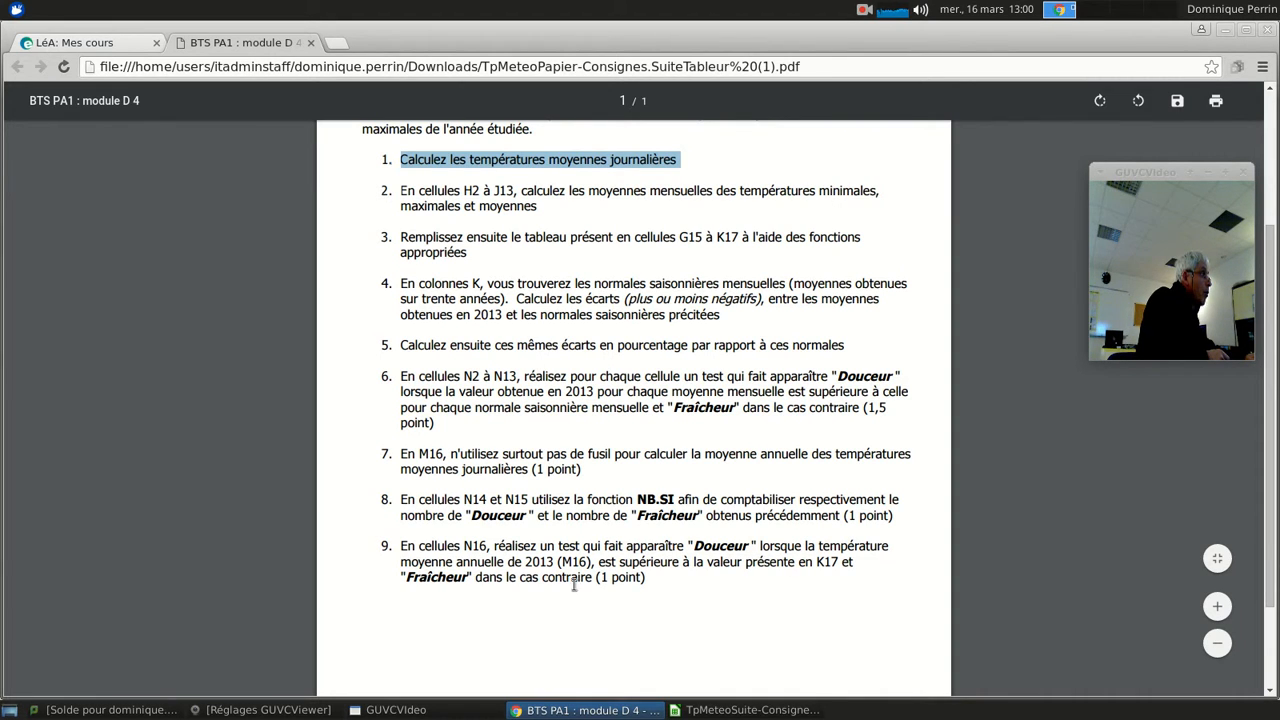
pyautogui.click(745, 710)
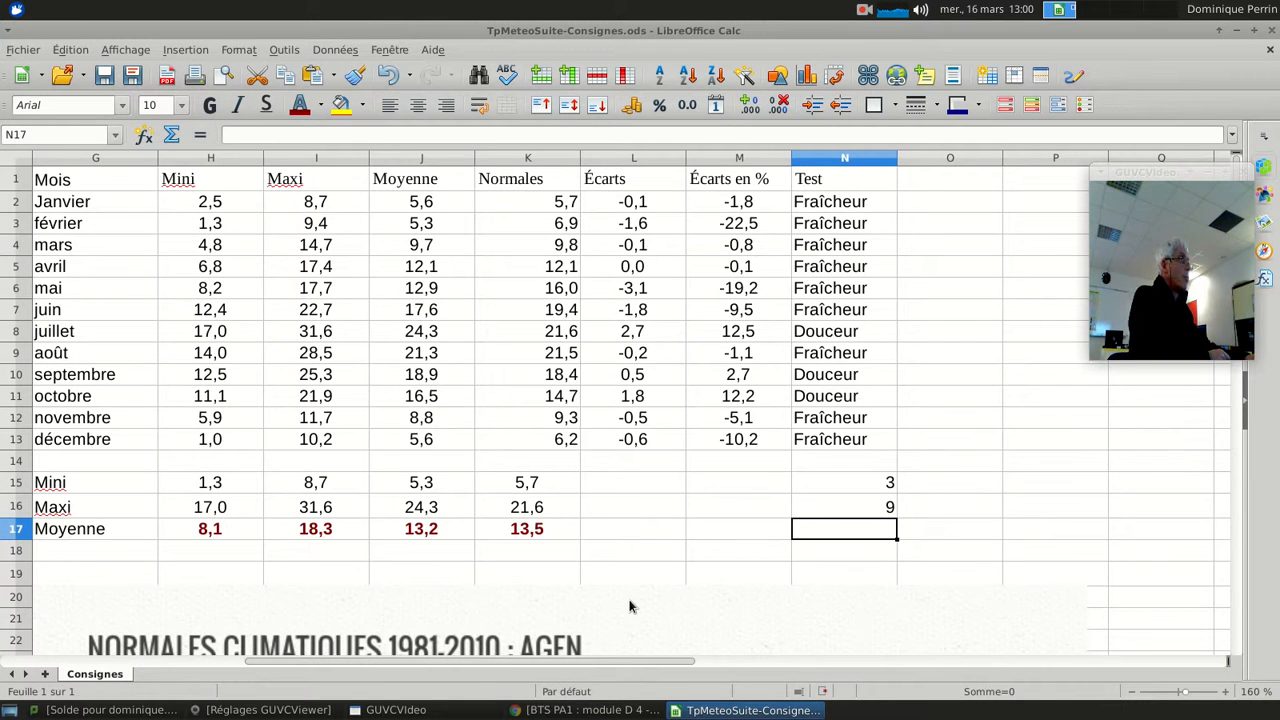
pyautogui.click(865, 12)
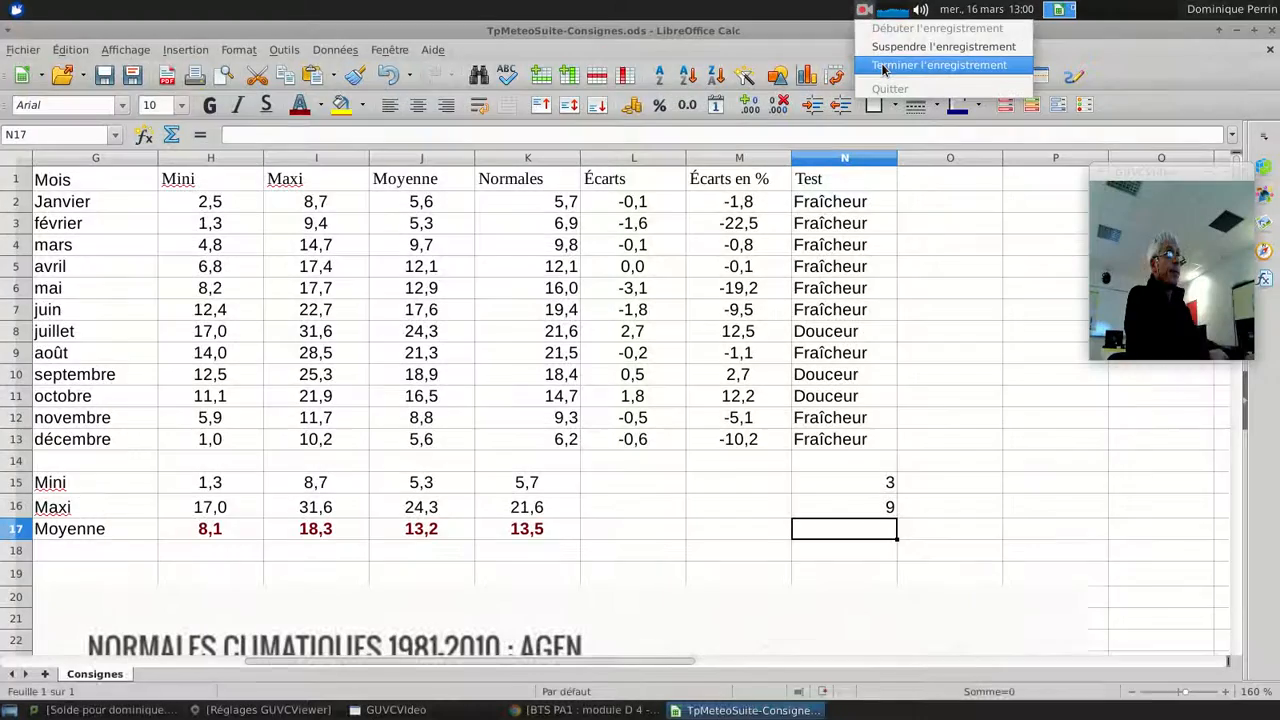